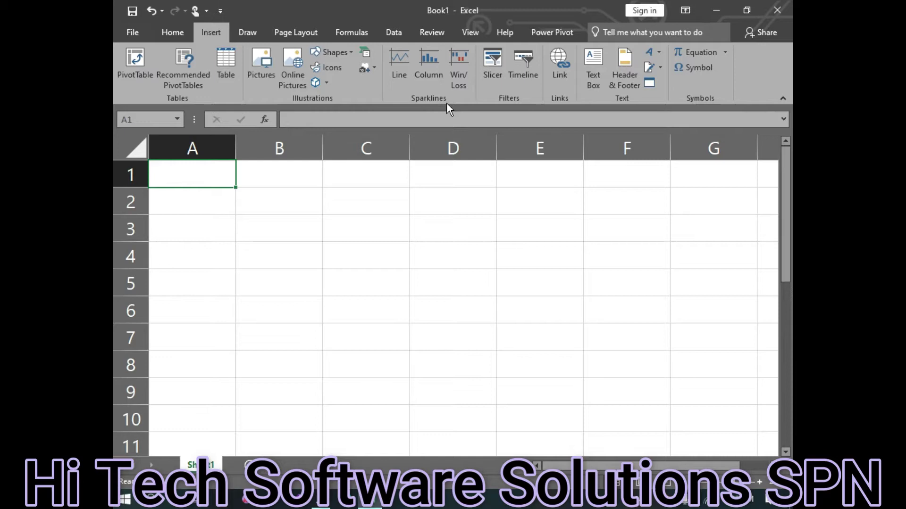
# - Enter 23, 32, 34, 54, 54, 23 and 2 down column A in cells A1 through A7
pyautogui.doubleClick(198, 182)
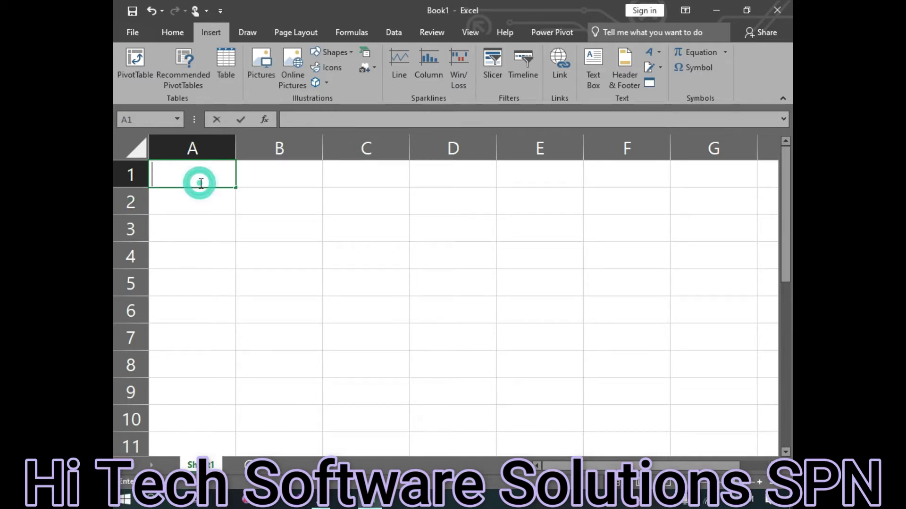
pyautogui.write('23')
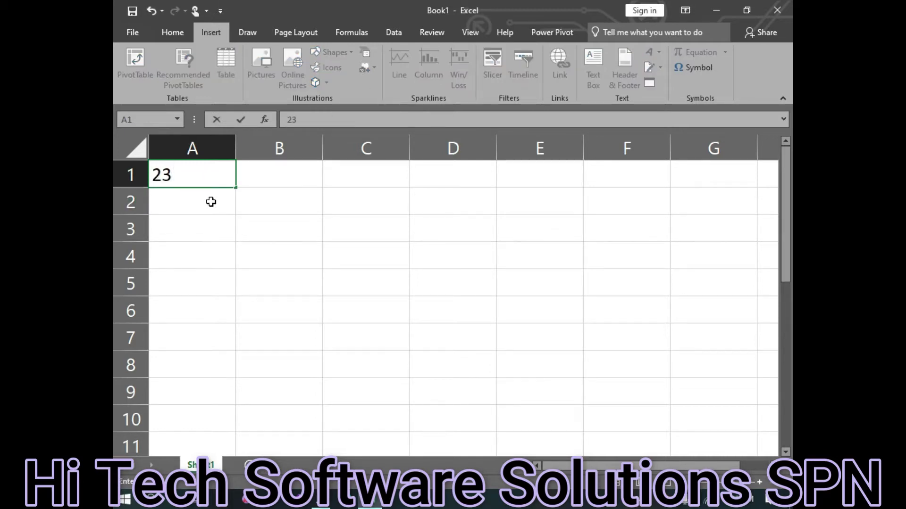
pyautogui.press('Return')
pyautogui.write('32')
pyautogui.press('Return')
pyautogui.write('34 54')
pyautogui.hotkey('ctrl', 'Return')
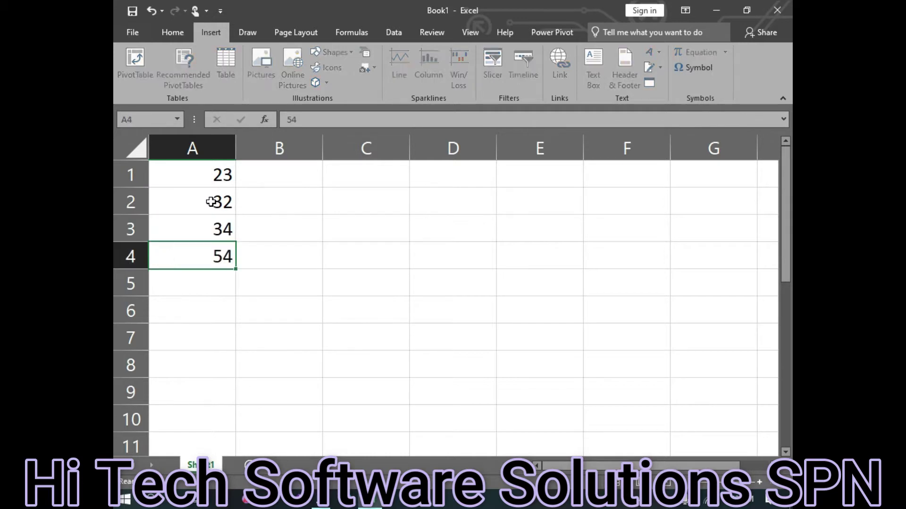
pyautogui.press('Return')
pyautogui.write('54')
pyautogui.press('Return')
pyautogui.write('23')
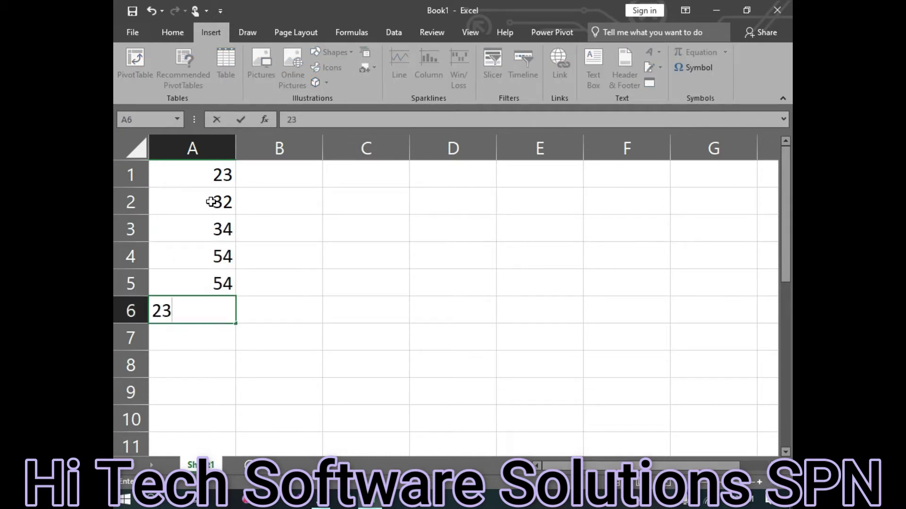
pyautogui.press('Return')
pyautogui.write('2')
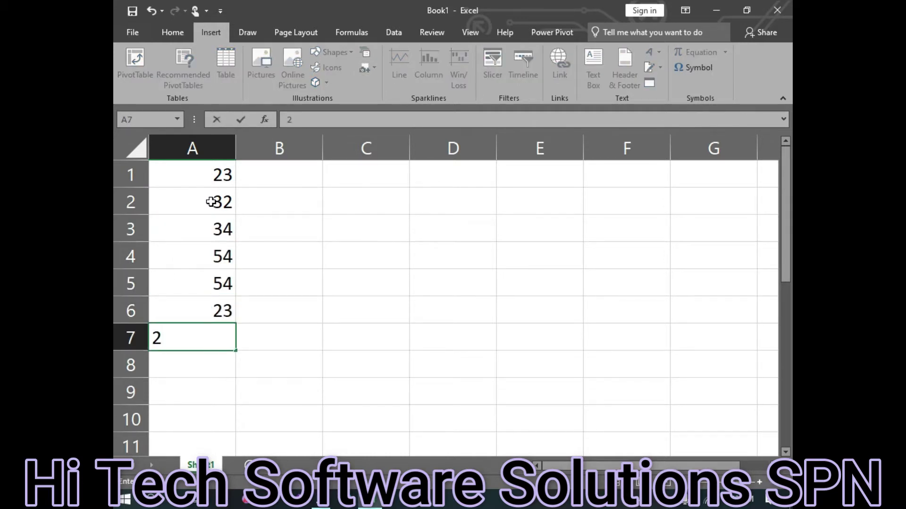
pyautogui.click(210, 202)
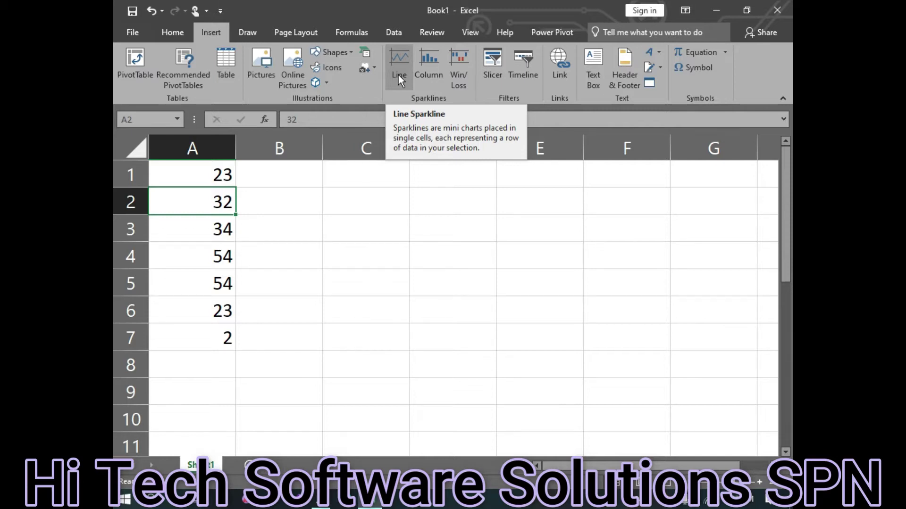
# - Insert a line sparkline charting A3:A7 with its location set to cell C6
pyautogui.click(398, 73)
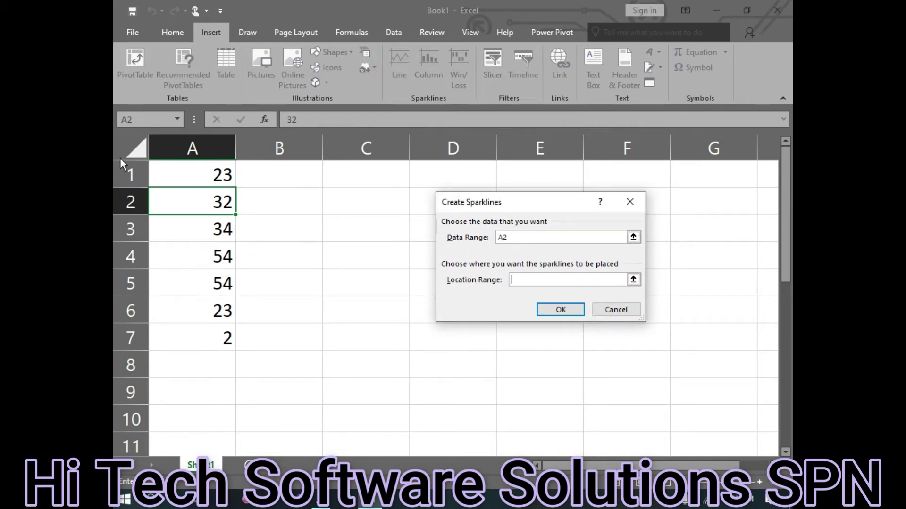
pyautogui.moveTo(198, 172); pyautogui.dragTo(212, 339)
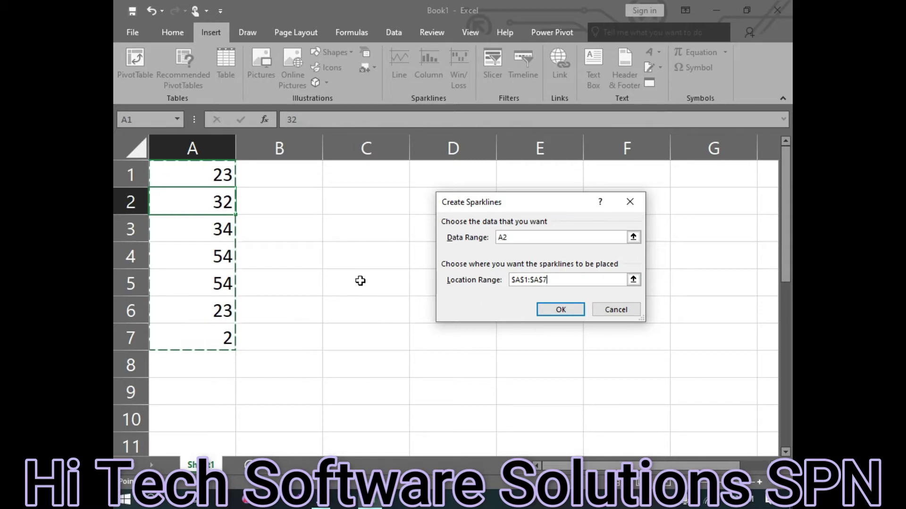
pyautogui.click(352, 308)
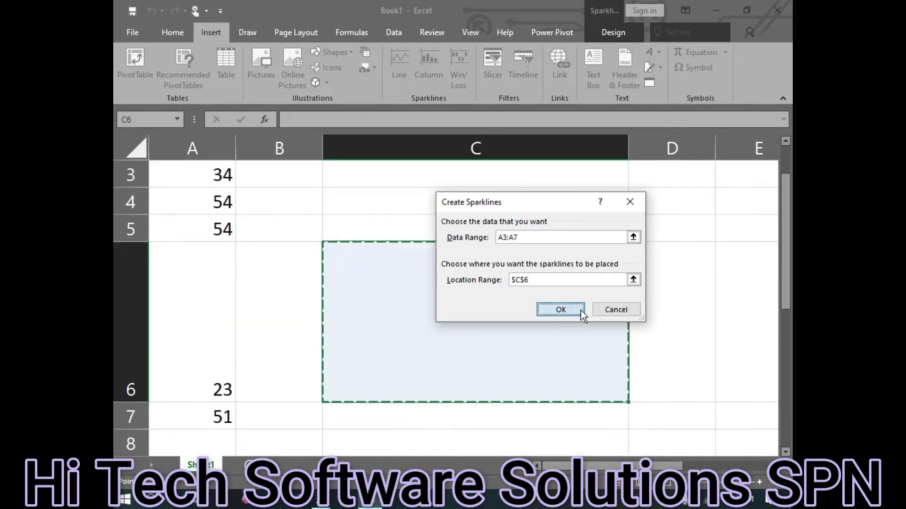
pyautogui.click(561, 310)
# - Create a second line sparkline from A1:A7 placed in cell C4
pyautogui.scroll(1, 250, 231)
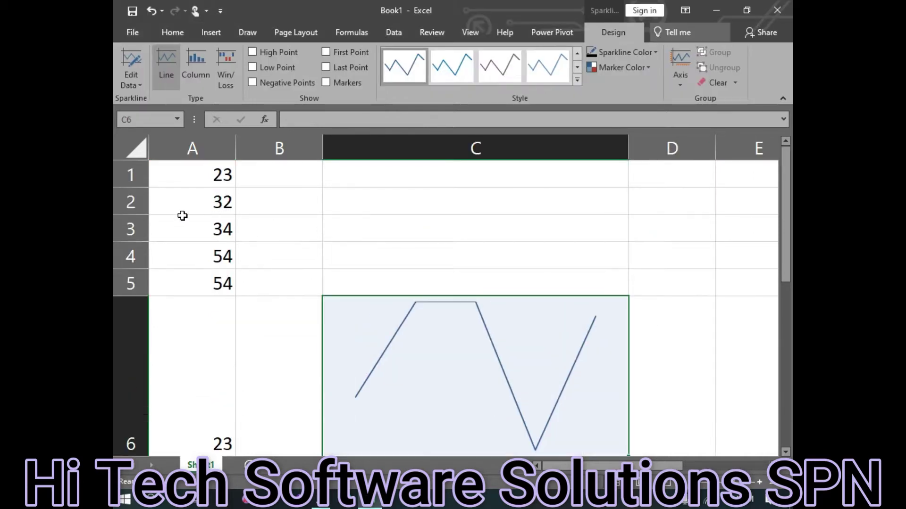
pyautogui.moveTo(179, 182); pyautogui.dragTo(178, 407)
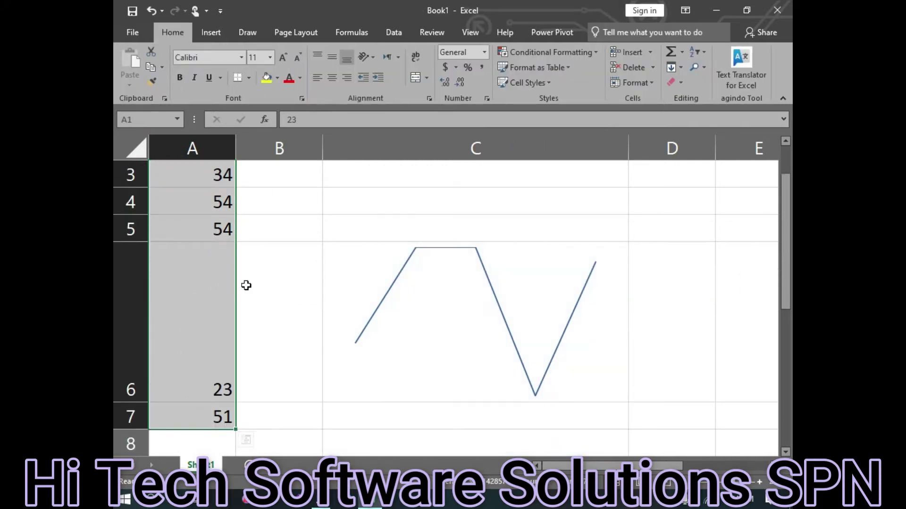
pyautogui.click(204, 31)
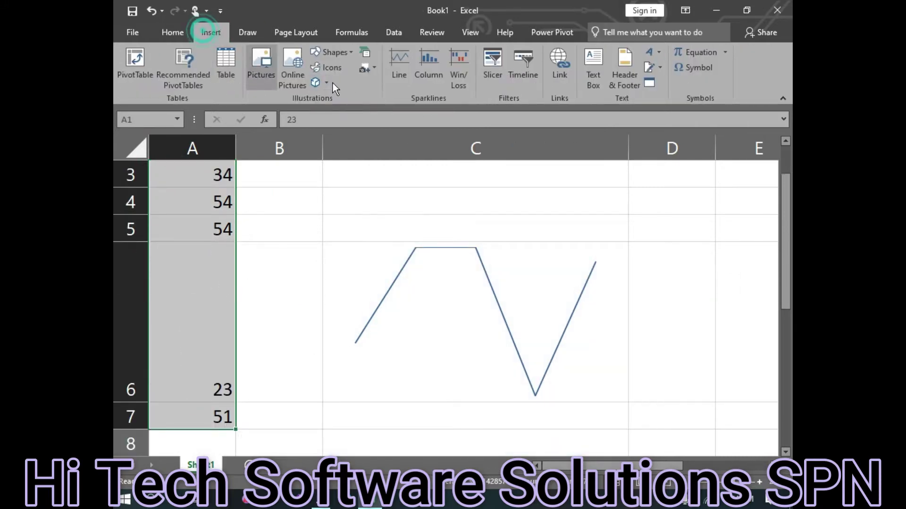
pyautogui.click(399, 63)
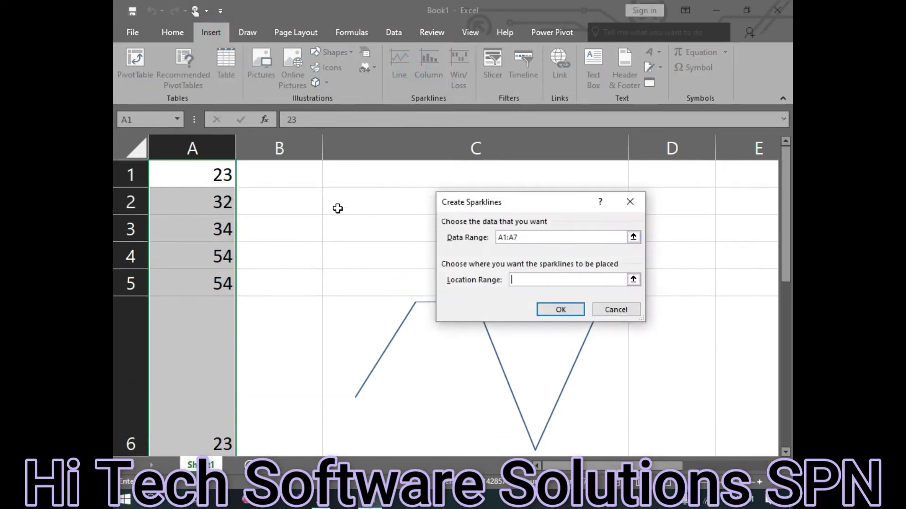
pyautogui.scroll(-2, 286, 334)
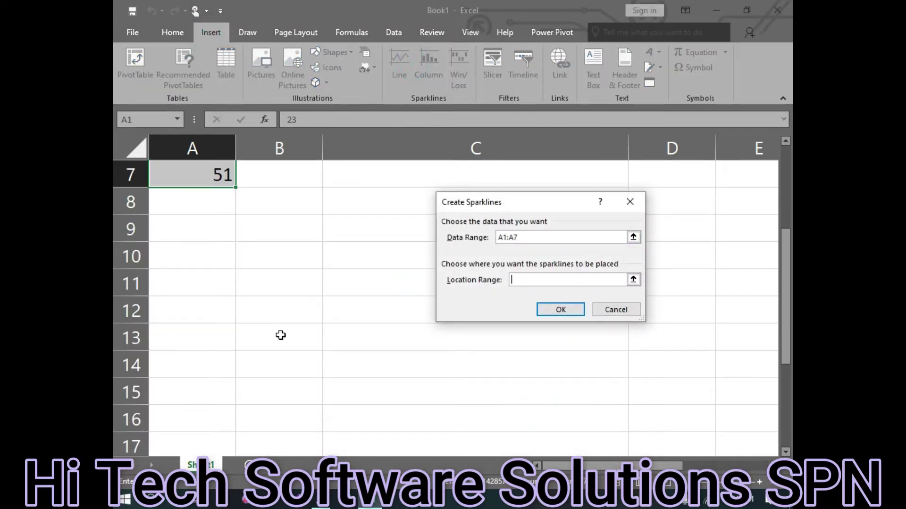
pyautogui.scroll(1, 281, 333)
pyautogui.scroll(1, 425, 301)
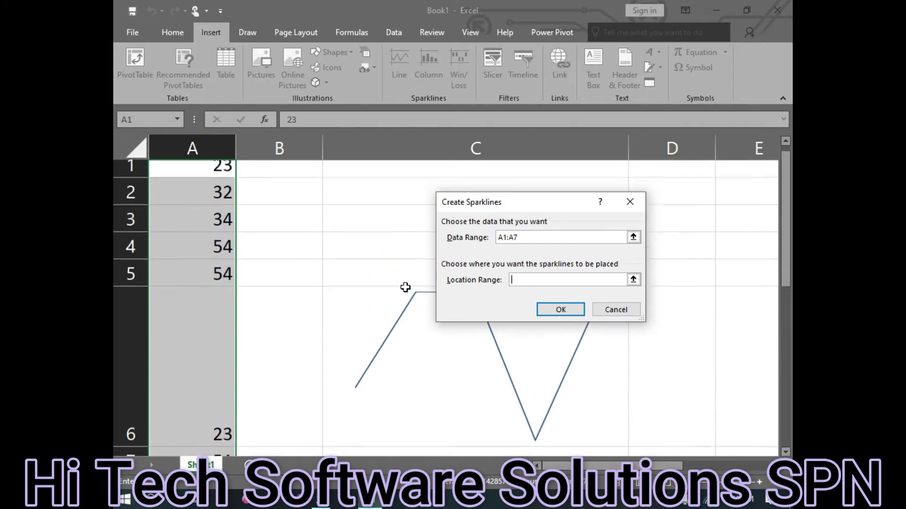
pyautogui.click(383, 257)
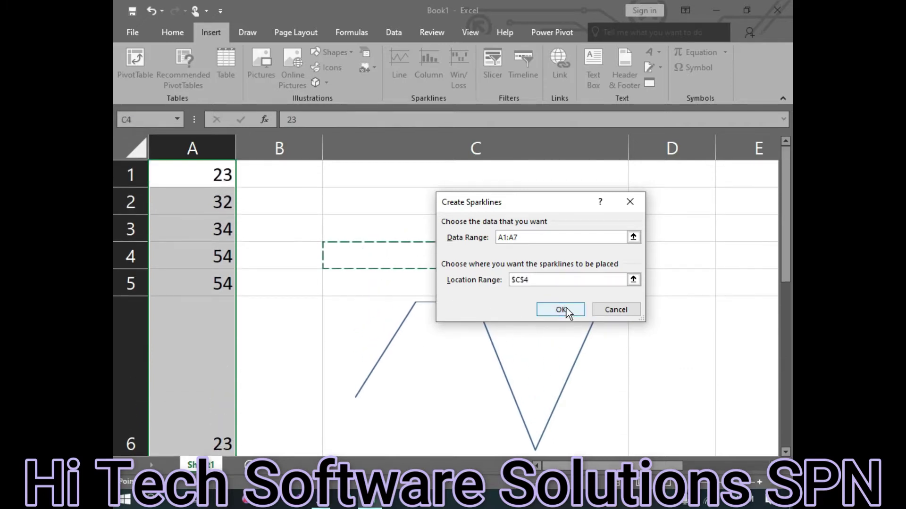
pyautogui.click(568, 313)
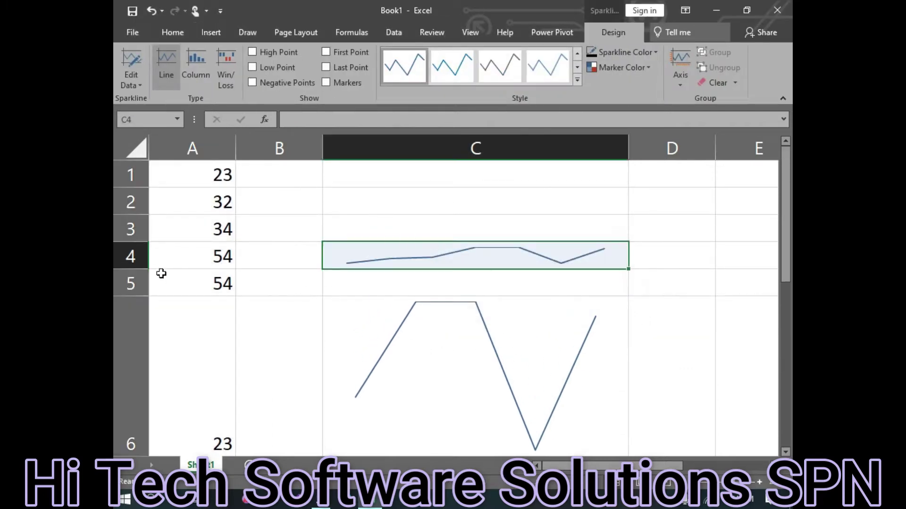
# - Heighten row 4 so the C4 sparkline is large, then compare it with the C6 sparkline
pyautogui.moveTo(131, 269); pyautogui.dragTo(131, 400)
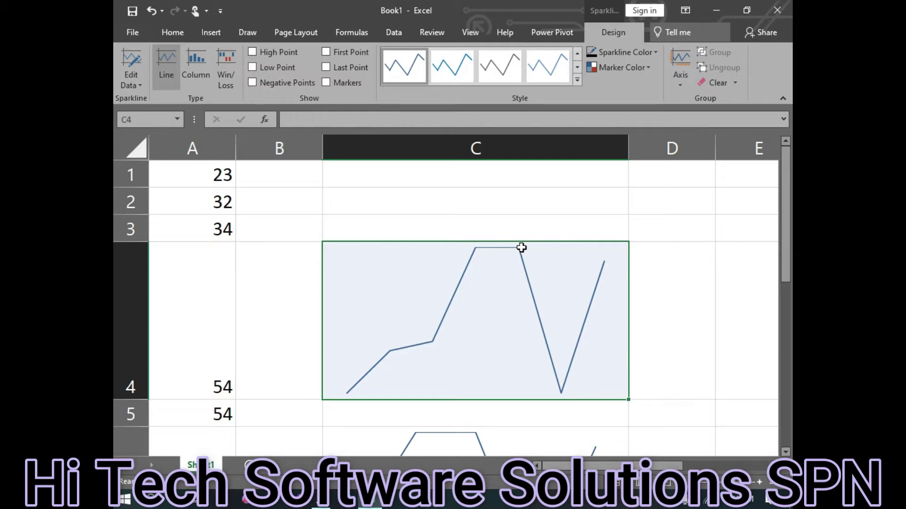
pyautogui.scroll(-2, 321, 376)
pyautogui.scroll(-1, 216, 226)
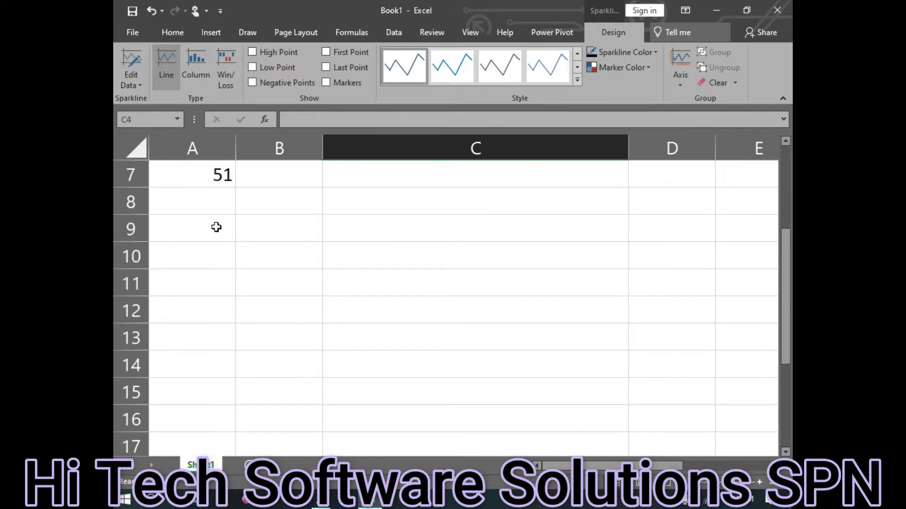
pyautogui.scroll(1, 224, 263)
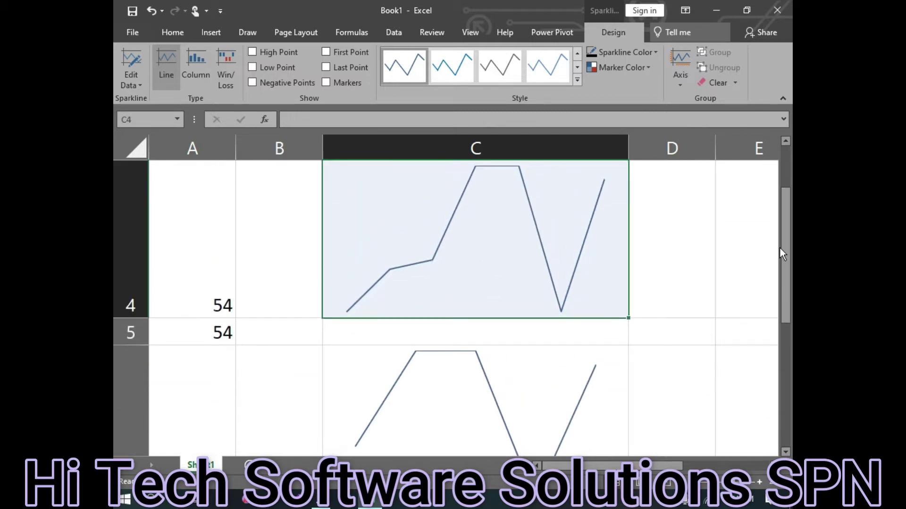
pyautogui.moveTo(785, 250); pyautogui.dragTo(785, 265)
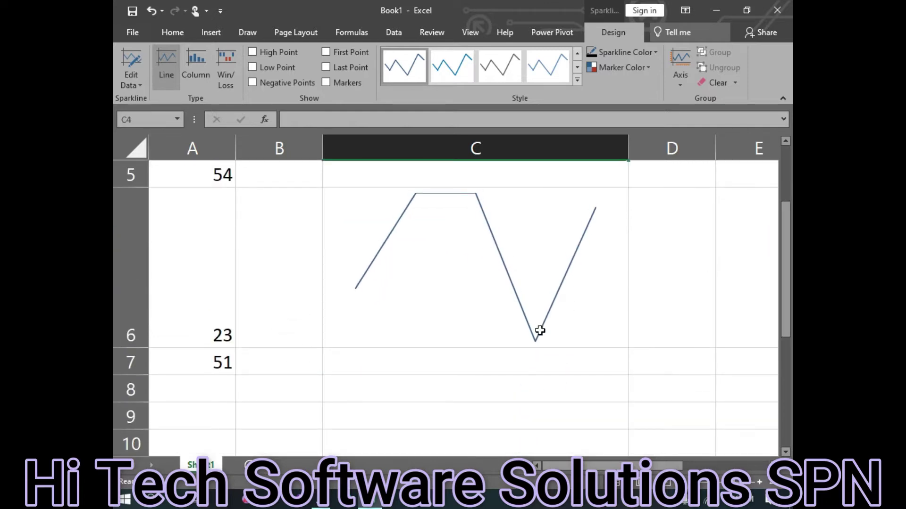
pyautogui.scroll(1, 542, 336)
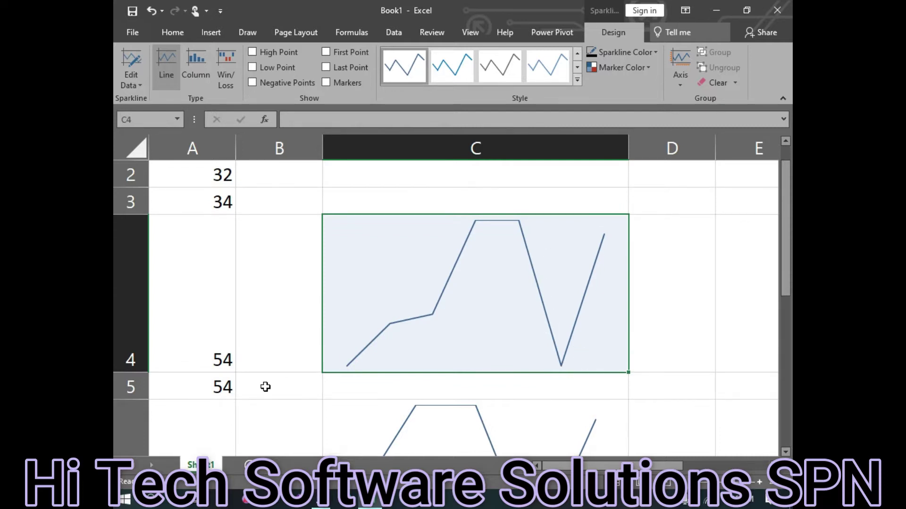
pyautogui.scroll(-1, 241, 352)
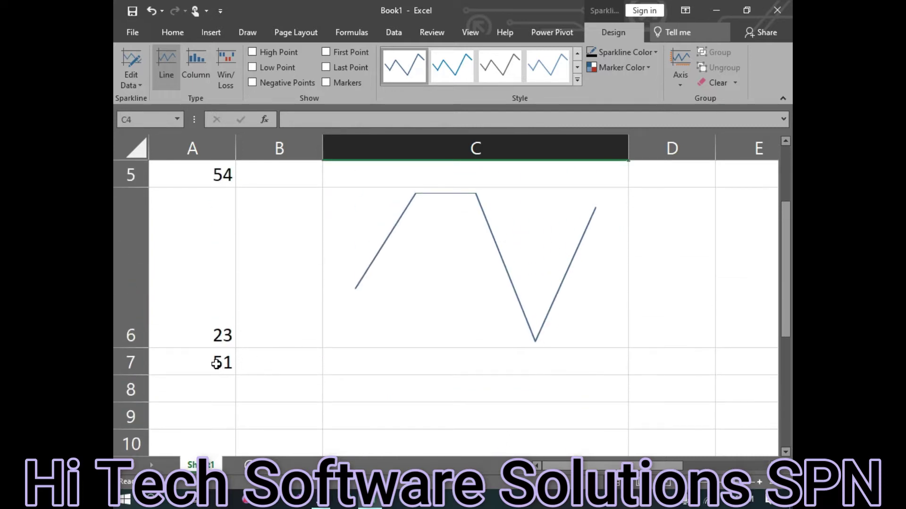
# - Edit A6 from 23 to 3 so the C6 sparkline redraws, then reselect the column A values
pyautogui.doubleClick(226, 335)
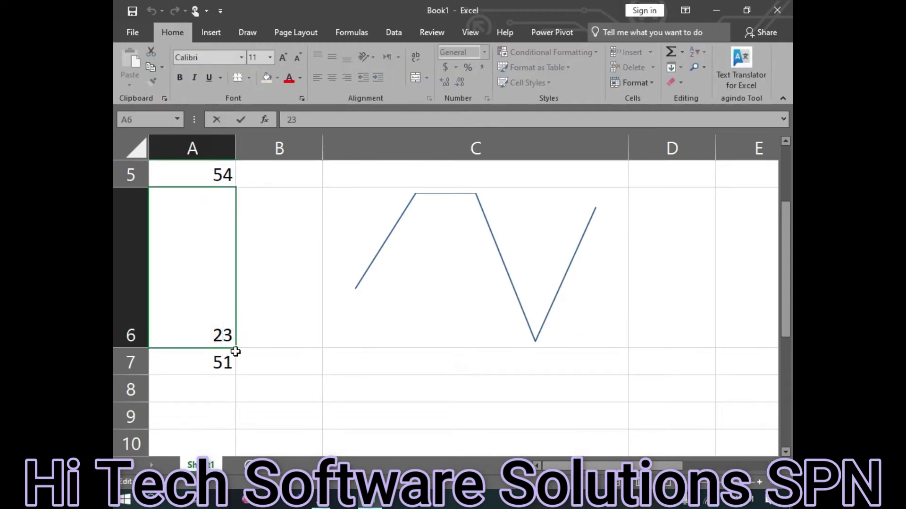
pyautogui.press('BackSpace')
pyautogui.click(372, 311)
pyautogui.click(452, 391)
pyautogui.click(372, 277)
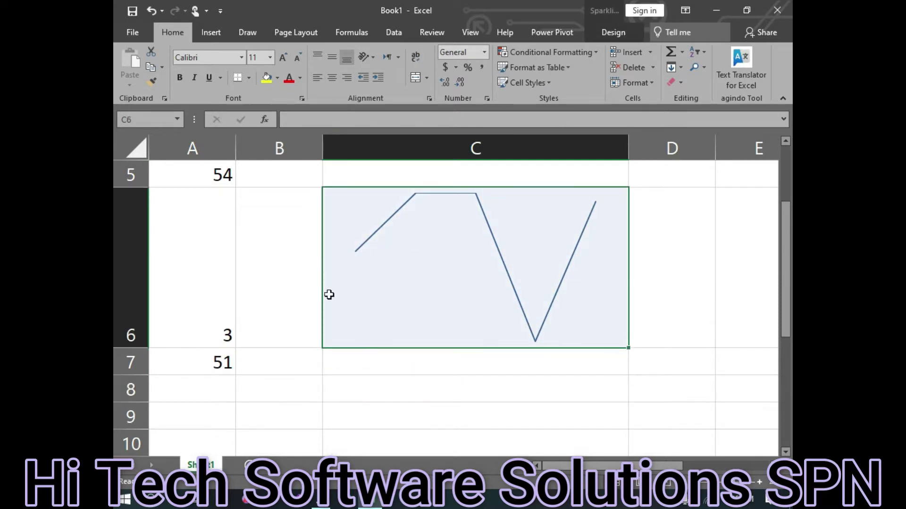
pyautogui.scroll(1, 163, 240)
pyautogui.scroll(1, 163, 240)
pyautogui.moveTo(200, 172)
pyautogui.mouseDown()
pyautogui.moveTo(203, 425)
pyautogui.moveTo(208, 365)
pyautogui.mouseUp()
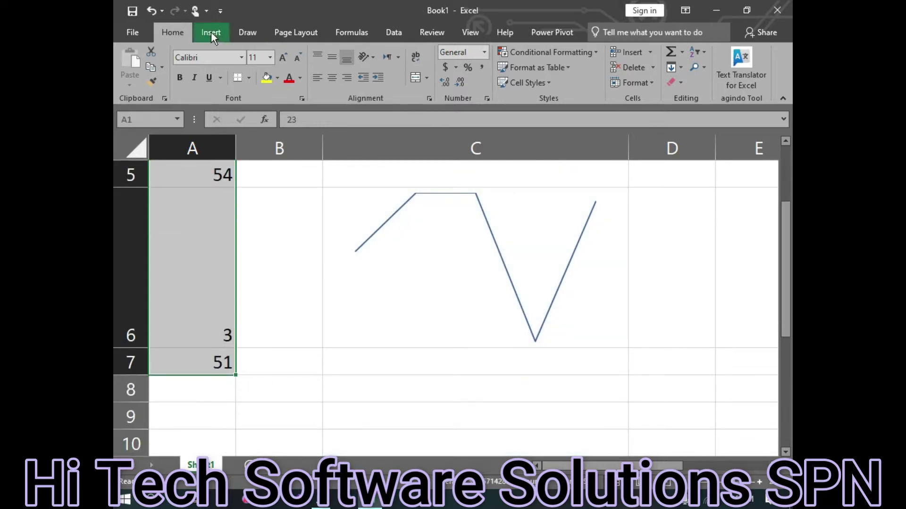
# - Create a line sparkline of A1:A7 with location $D$4
pyautogui.click(211, 32)
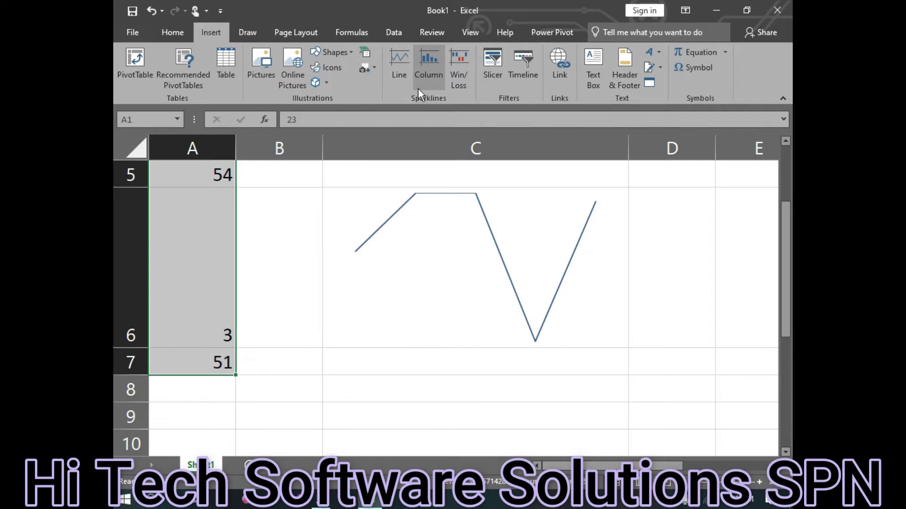
pyautogui.click(399, 60)
pyautogui.click(517, 279)
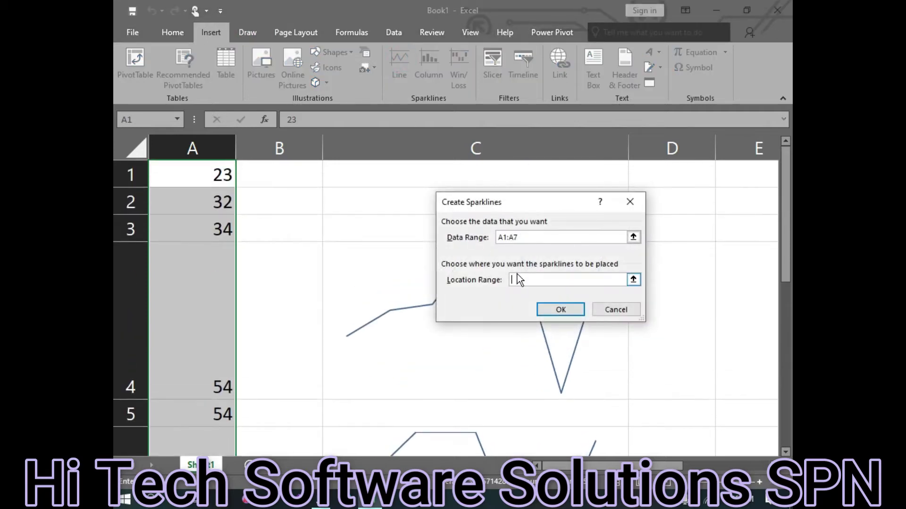
pyautogui.click(684, 352)
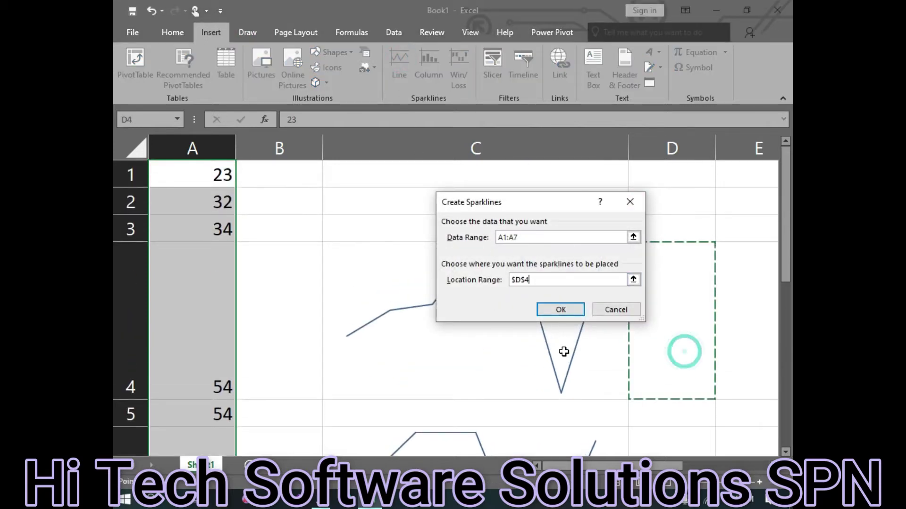
pyautogui.click(561, 310)
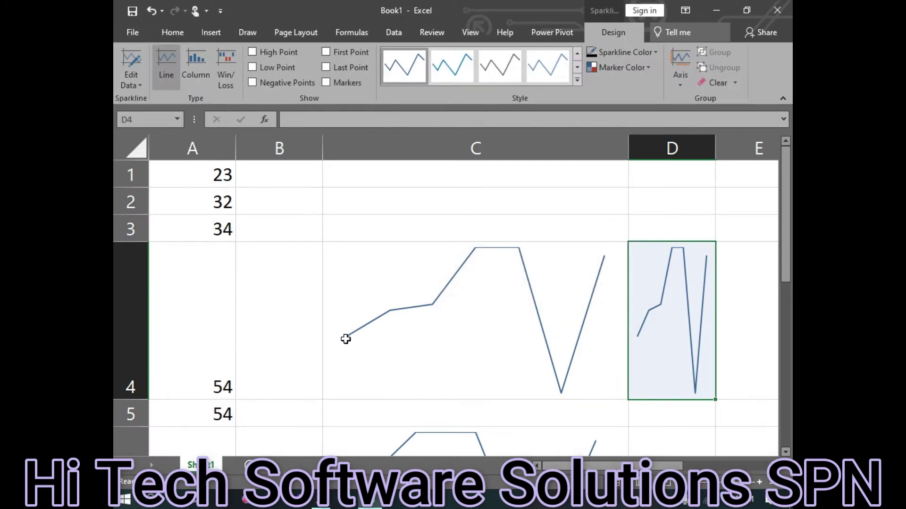
# - Cut and clear the C4 sparkline, narrow column C and widen column D
pyautogui.moveTo(715, 148); pyautogui.dragTo(775, 148)
pyautogui.click(456, 285)
pyautogui.rightClick(463, 291)
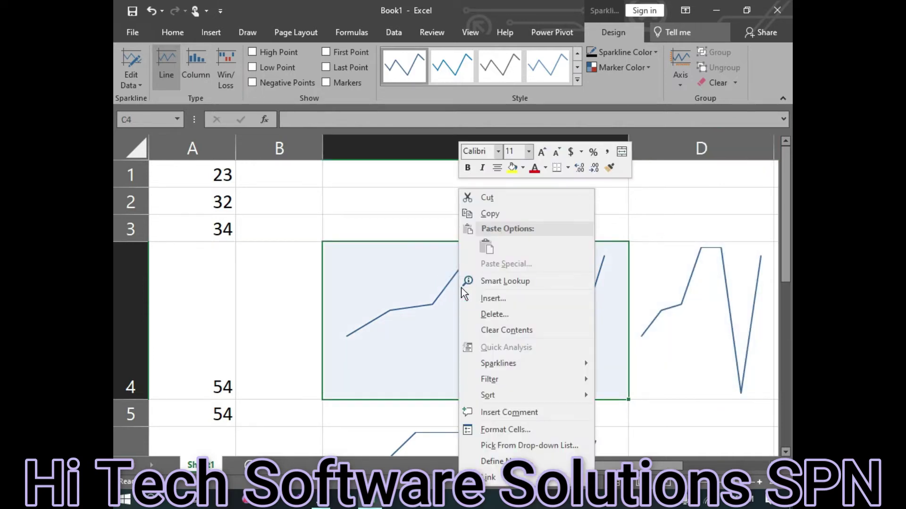
pyautogui.click(494, 197)
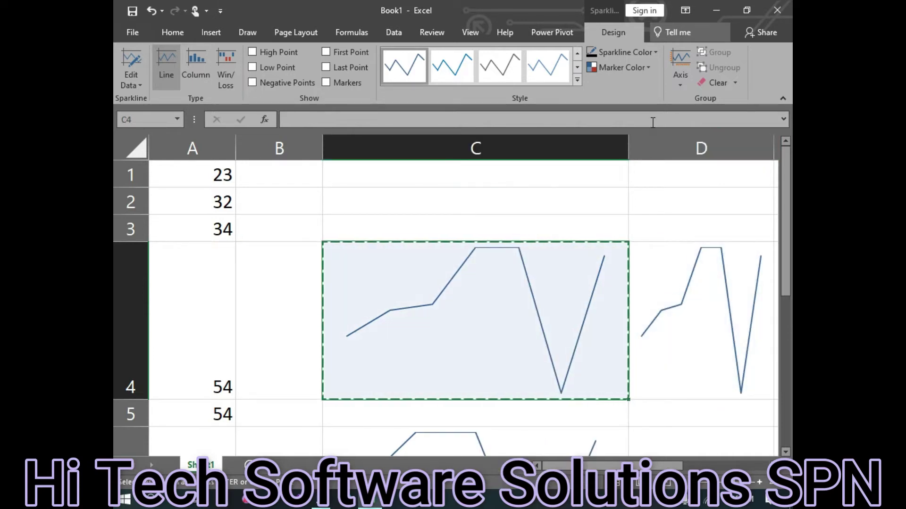
pyautogui.click(708, 80)
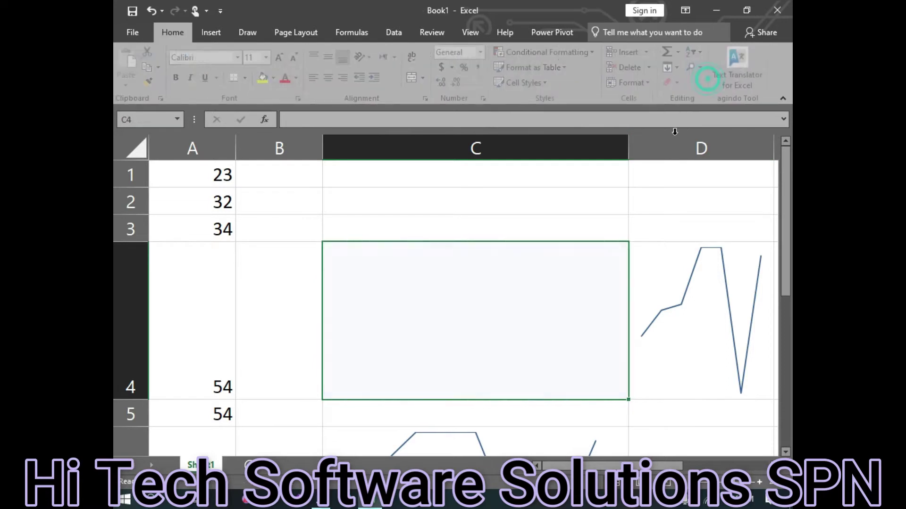
pyautogui.moveTo(629, 148)
pyautogui.mouseDown()
pyautogui.moveTo(589, 164)
pyautogui.moveTo(384, 172)
pyautogui.mouseUp()
pyautogui.moveTo(530, 146); pyautogui.dragTo(729, 199)
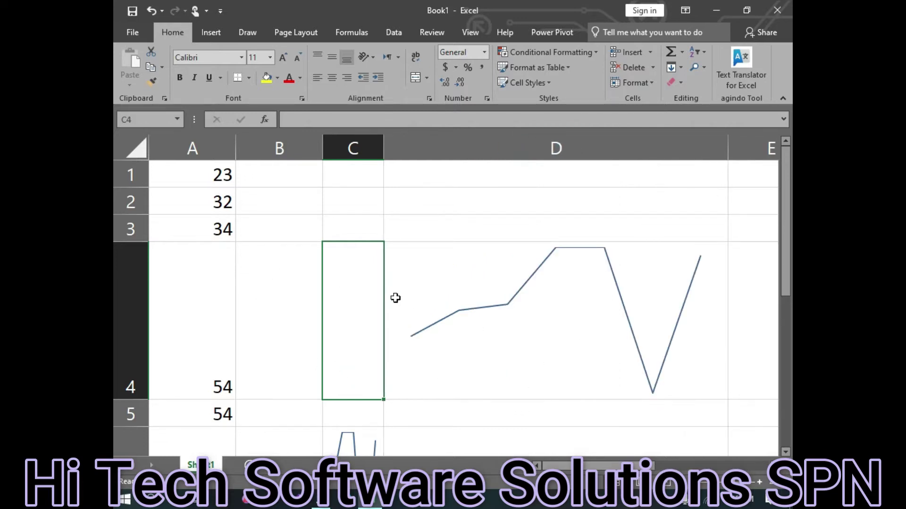
pyautogui.scroll(-1, 328, 350)
pyautogui.scroll(-1, 257, 369)
pyautogui.scroll(1, 245, 368)
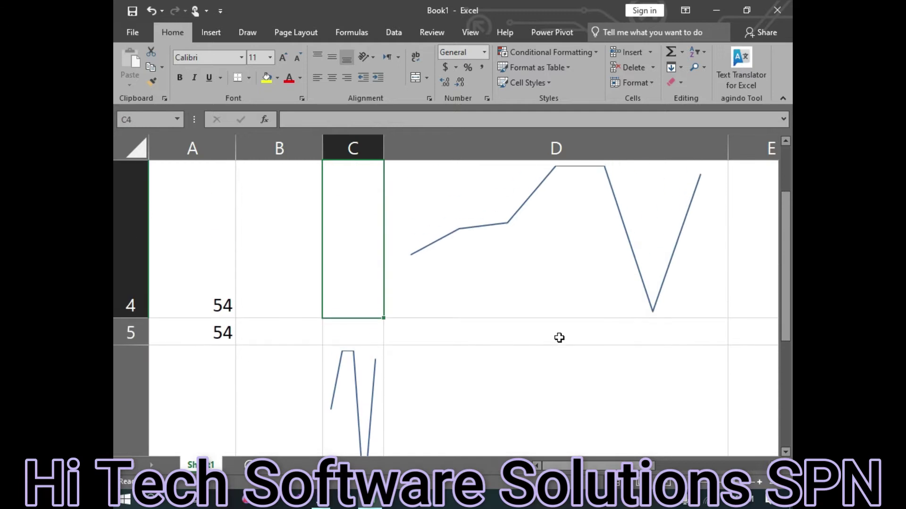
pyautogui.scroll(-1, 253, 339)
pyautogui.scroll(-2, 251, 340)
pyautogui.scroll(3, 251, 339)
pyautogui.scroll(1, 252, 341)
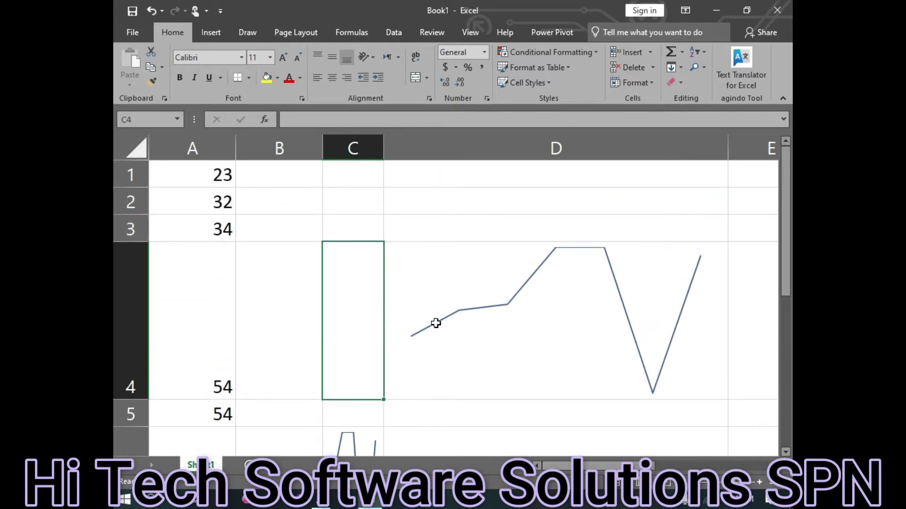
pyautogui.click(448, 320)
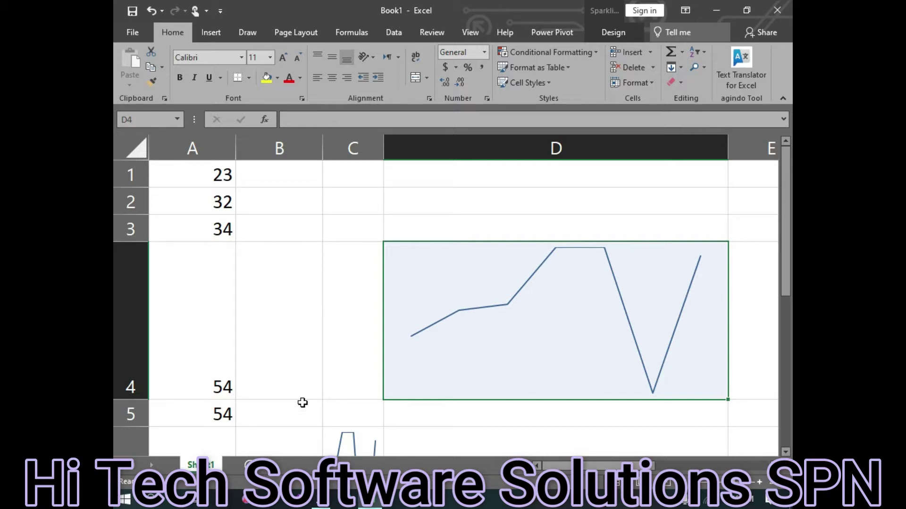
pyautogui.scroll(-1, 301, 402)
pyautogui.scroll(-1, 264, 396)
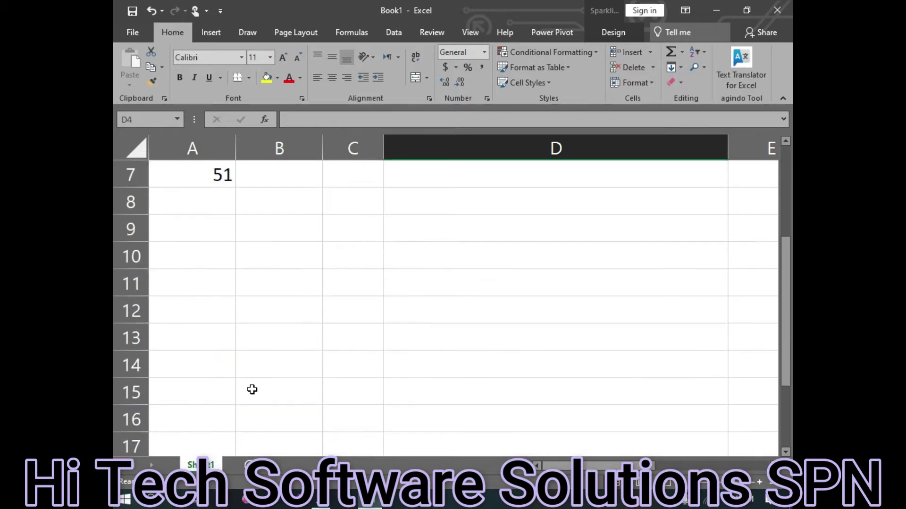
pyautogui.scroll(1, 252, 390)
pyautogui.moveTo(784, 277); pyautogui.dragTo(784, 293)
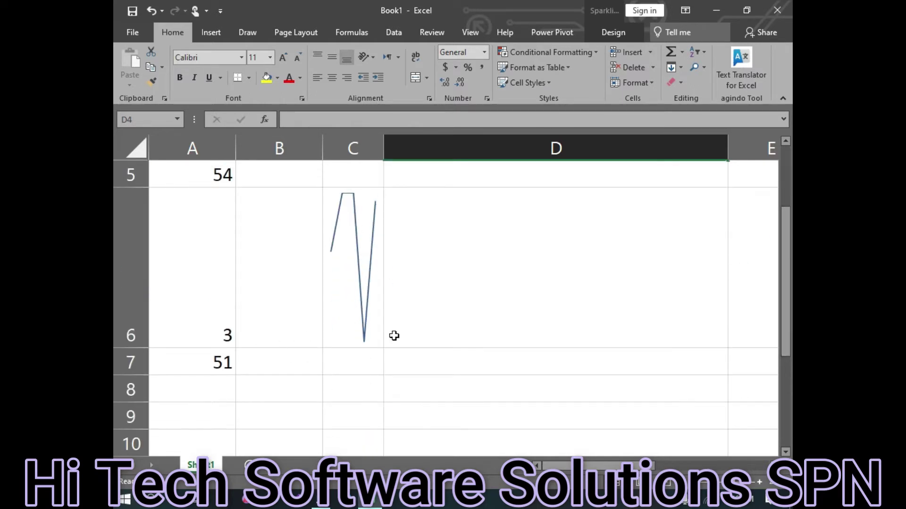
pyautogui.scroll(1, 422, 325)
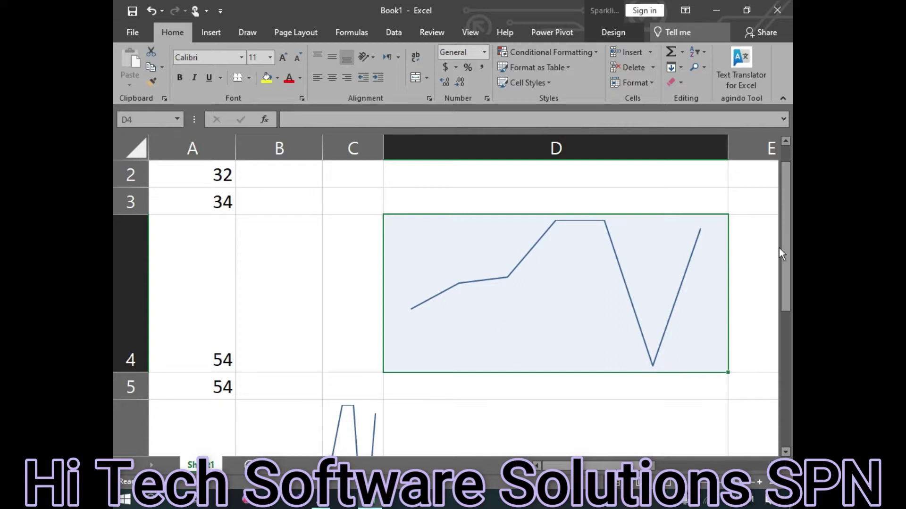
# - Clear All on cell C6 and shrink row 6 back to normal height
pyautogui.moveTo(783, 238); pyautogui.dragTo(788, 287)
pyautogui.click(378, 259)
pyautogui.click(674, 82)
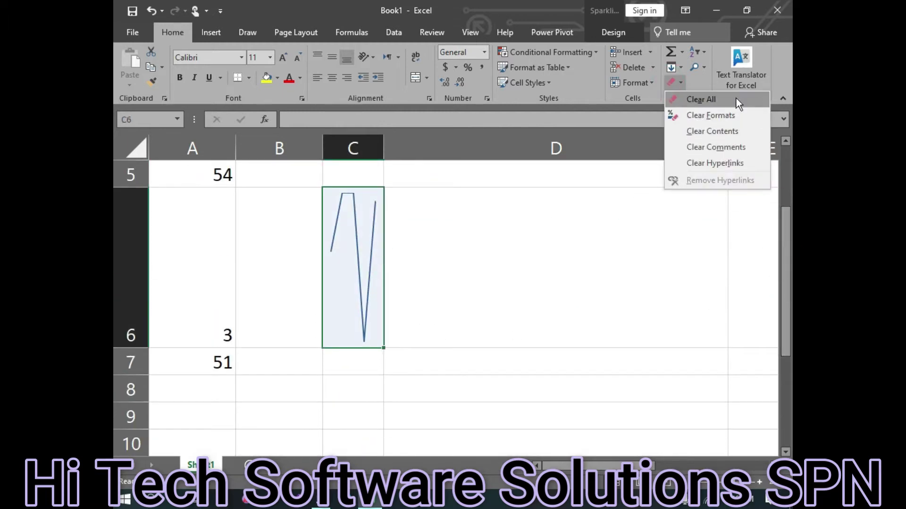
pyautogui.click(707, 98)
pyautogui.moveTo(151, 348); pyautogui.dragTo(151, 215)
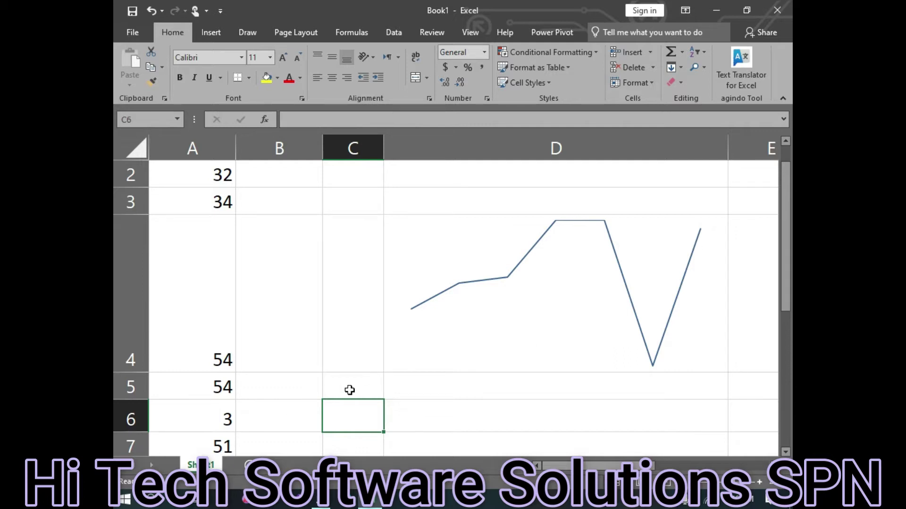
pyautogui.click(475, 283)
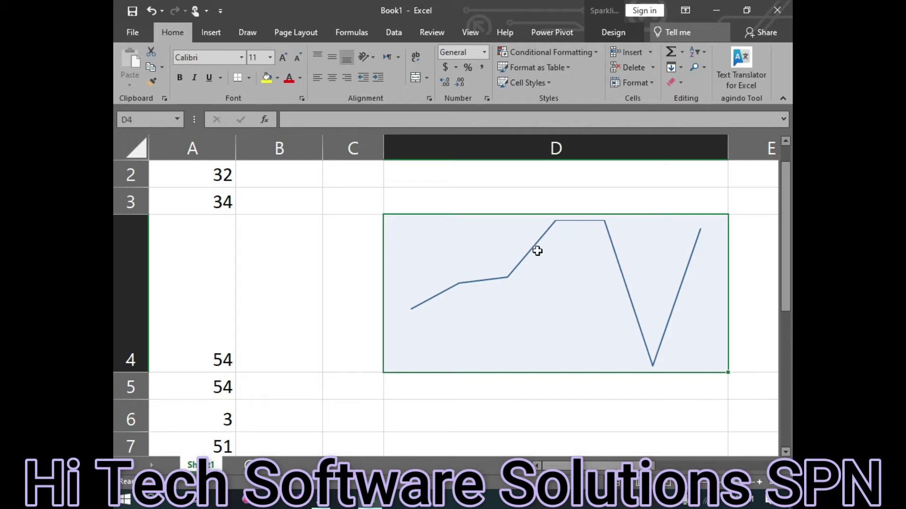
# - Shorten row 4 and select cell D5 for the next sparkline
pyautogui.rightClick(514, 273)
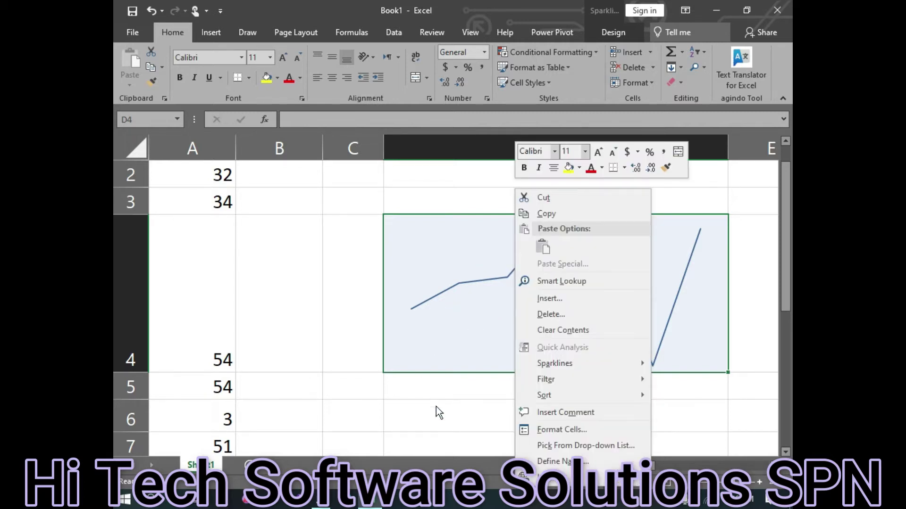
pyautogui.click(442, 384)
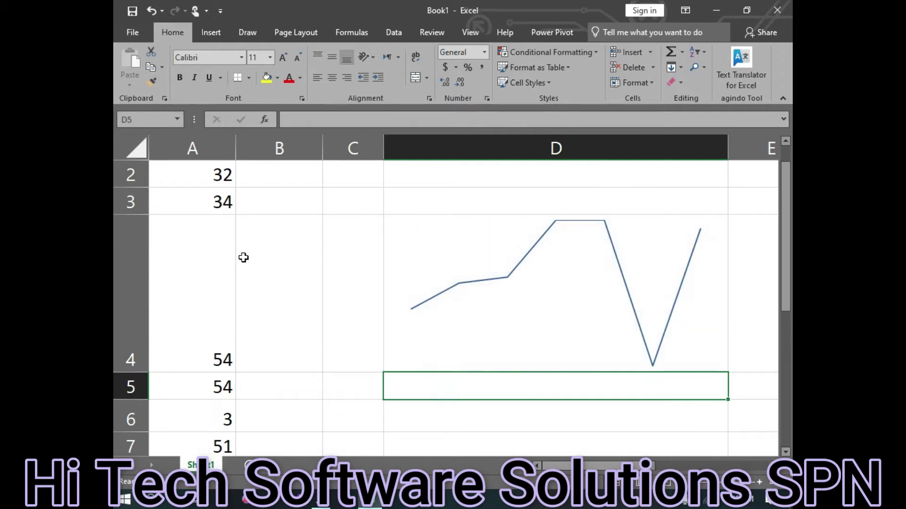
pyautogui.moveTo(128, 376); pyautogui.dragTo(128, 325)
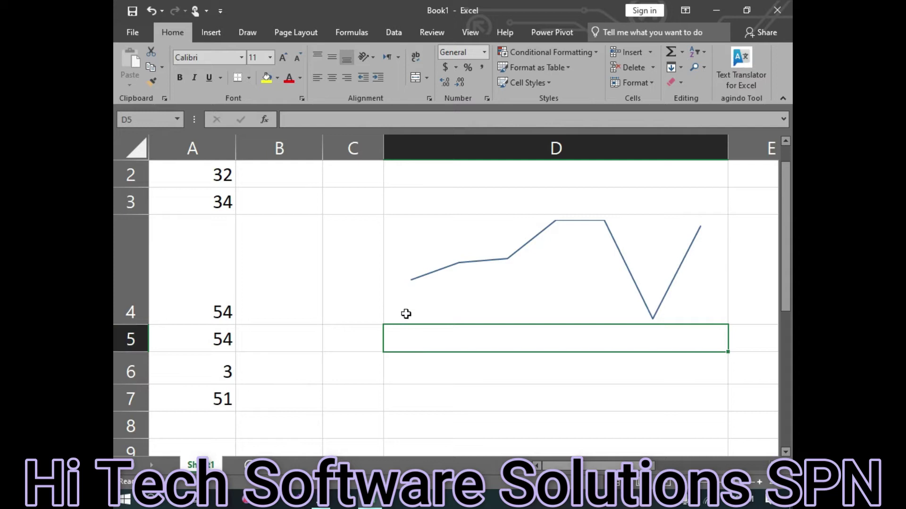
# - Insert a column sparkline of A1:A7 in $D$5 and make row 5 taller
pyautogui.click(212, 33)
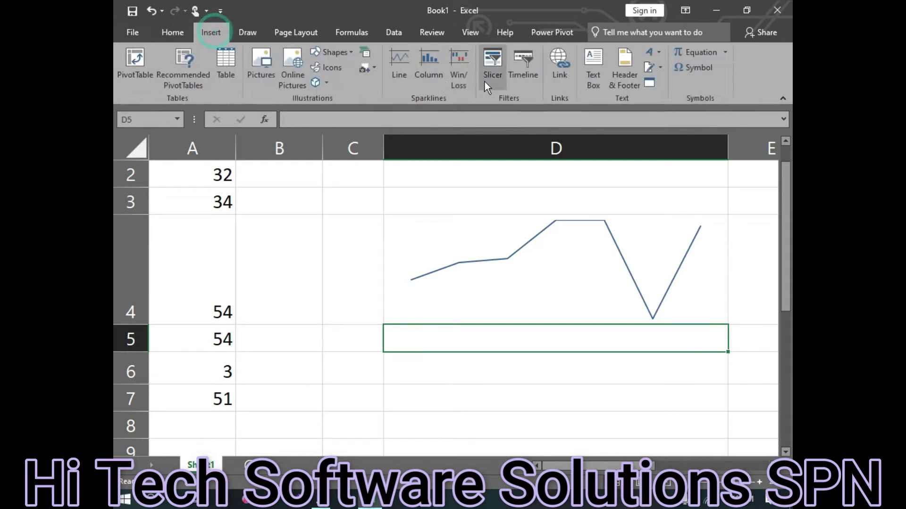
pyautogui.click(432, 71)
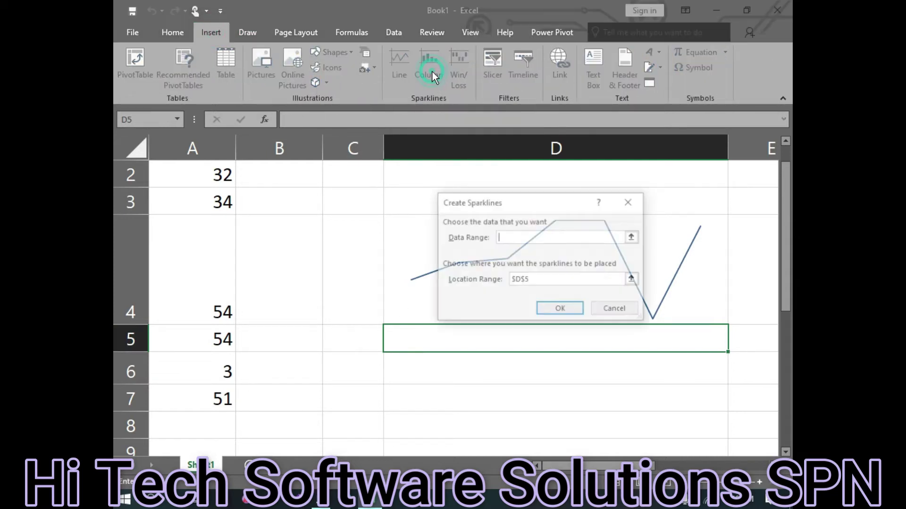
pyautogui.scroll(1, 207, 208)
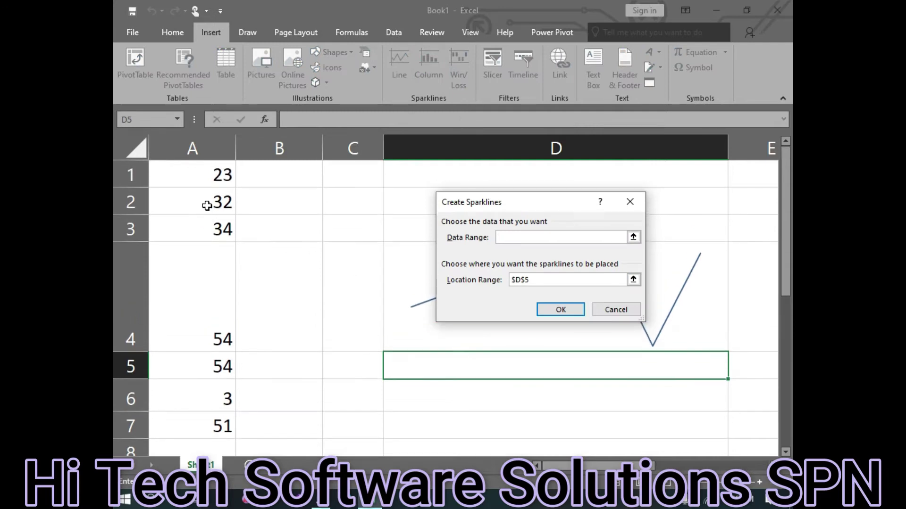
pyautogui.moveTo(207, 175); pyautogui.dragTo(191, 420)
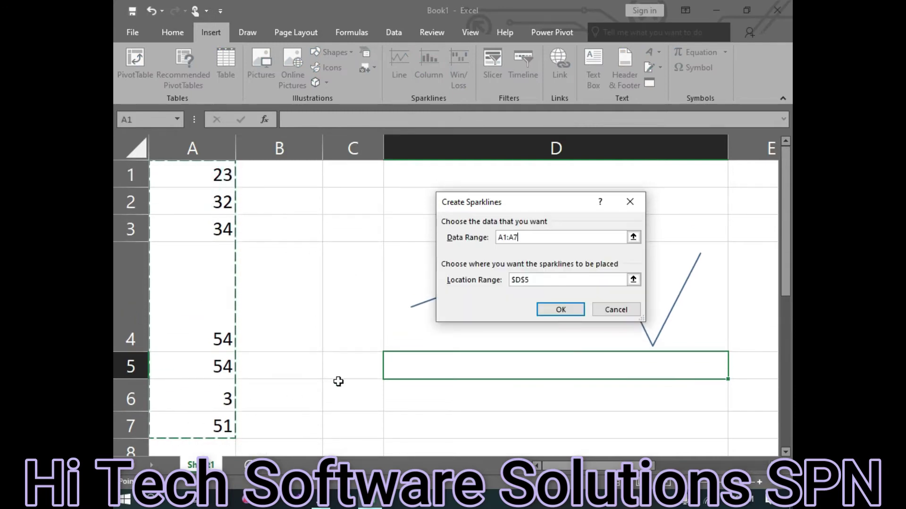
pyautogui.click(532, 281)
pyautogui.click(464, 364)
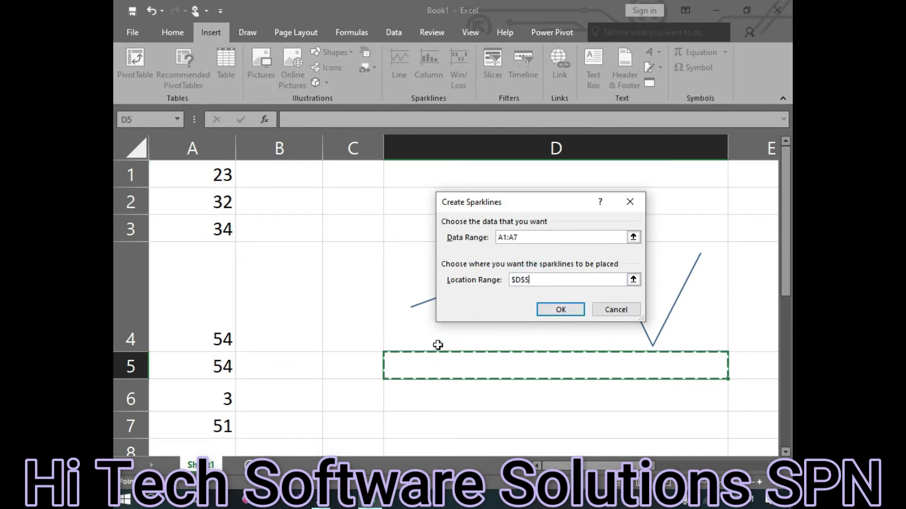
pyautogui.click(559, 311)
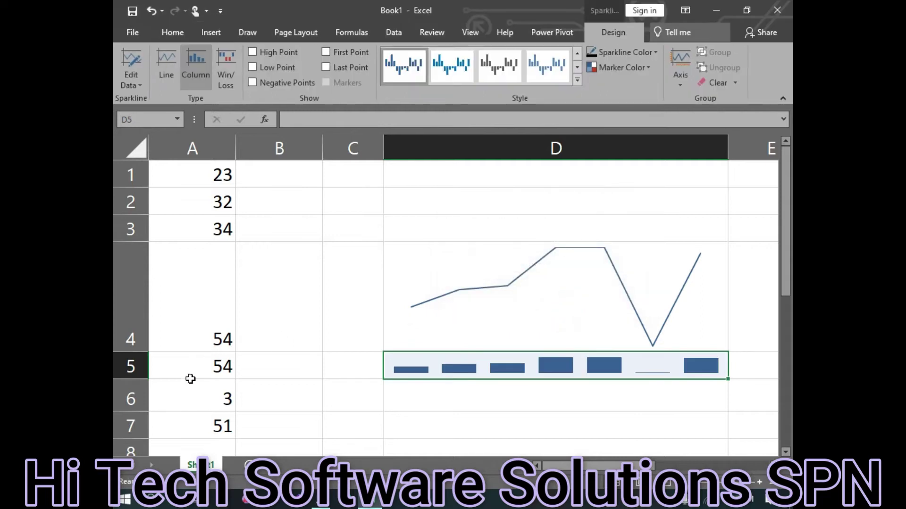
pyautogui.moveTo(133, 380); pyautogui.dragTo(130, 446)
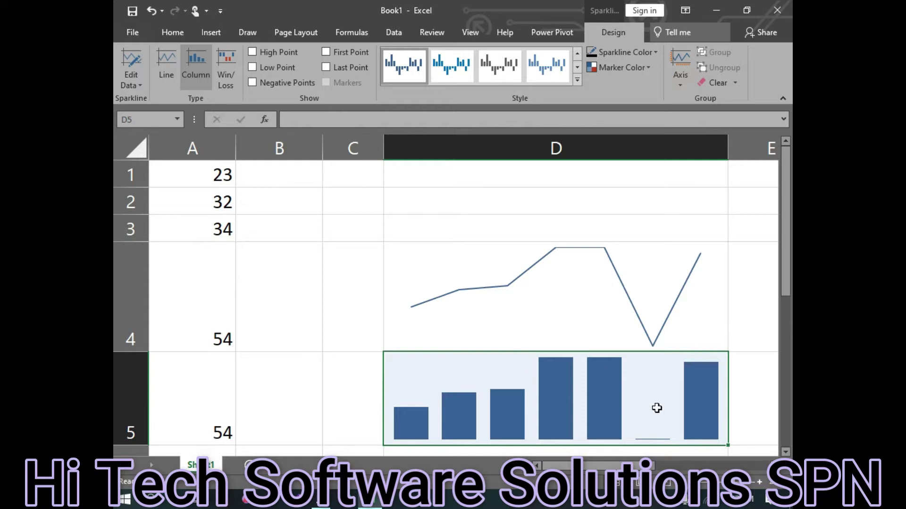
pyautogui.scroll(-1, 657, 406)
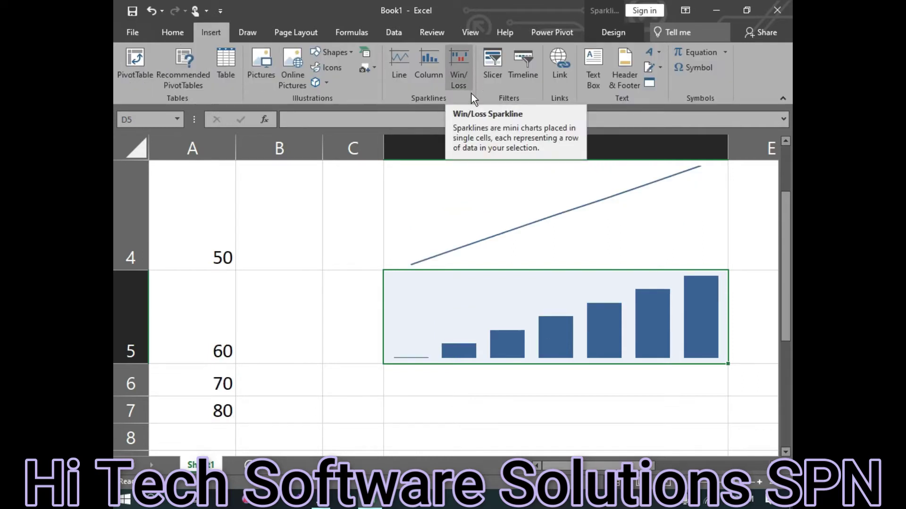
# - Insert a win/loss sparkline of A1:A7 in $D$6 and heighten row 6 to show its blocks
pyautogui.click(458, 378)
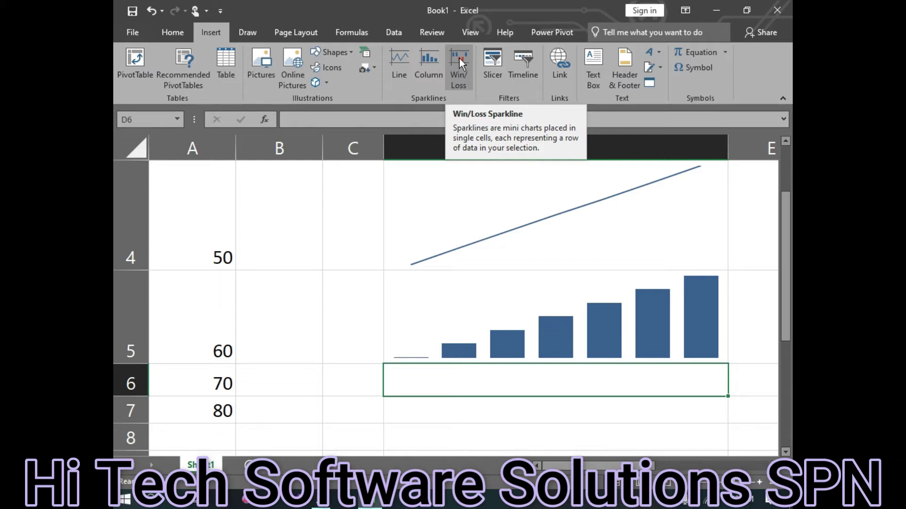
pyautogui.click(460, 57)
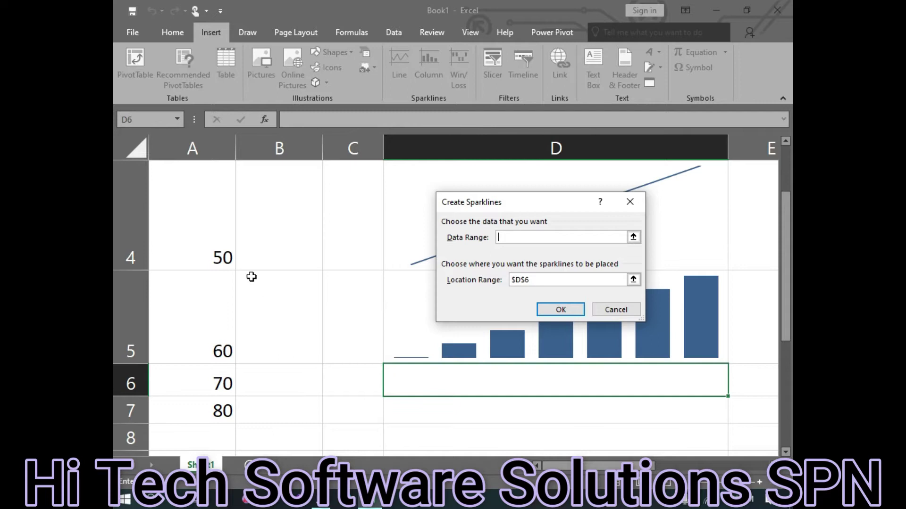
pyautogui.scroll(3, 251, 277)
pyautogui.moveTo(179, 181); pyautogui.dragTo(206, 417)
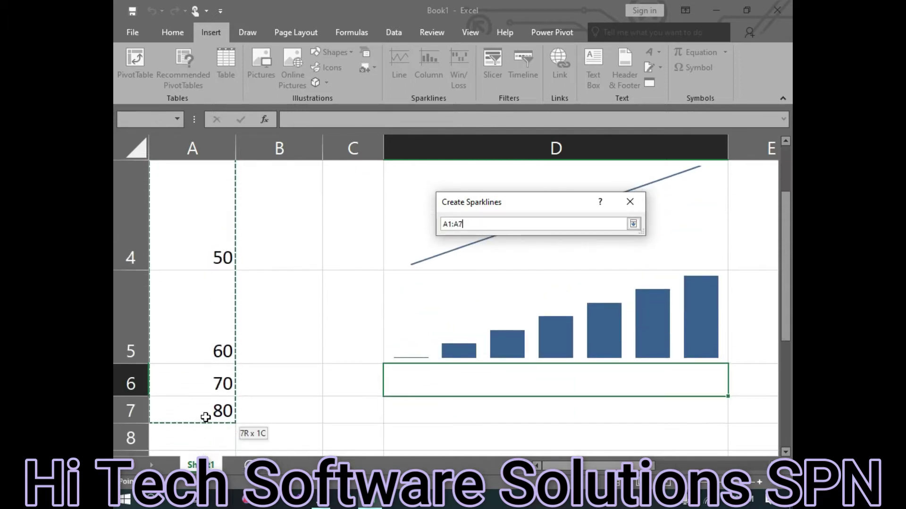
pyautogui.click(524, 279)
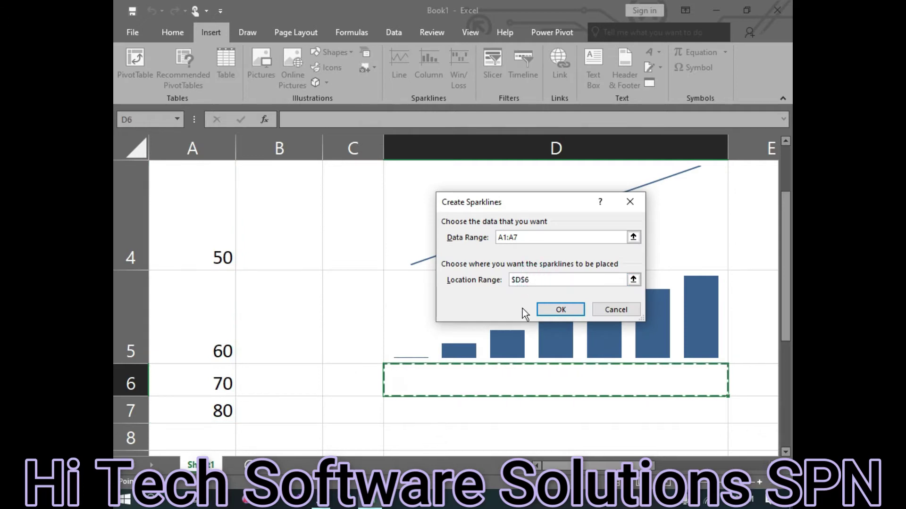
pyautogui.click(564, 310)
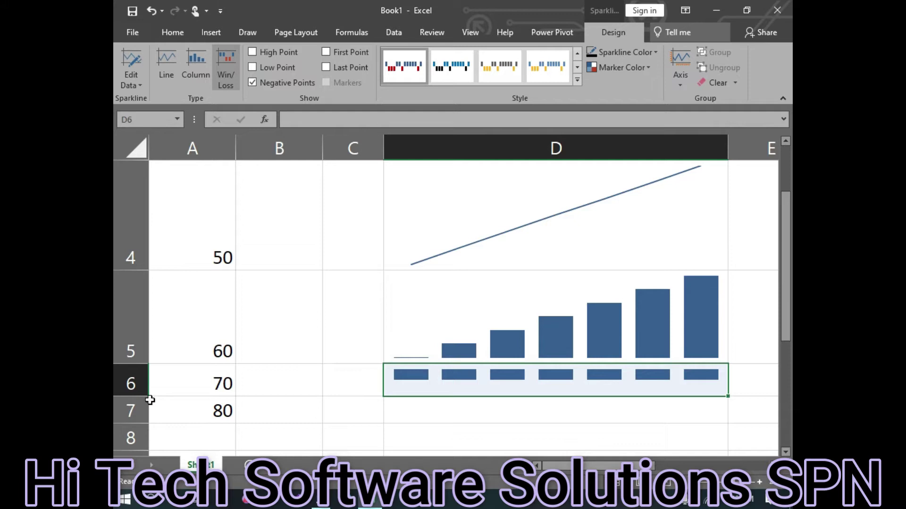
pyautogui.moveTo(150, 400); pyautogui.dragTo(150, 451)
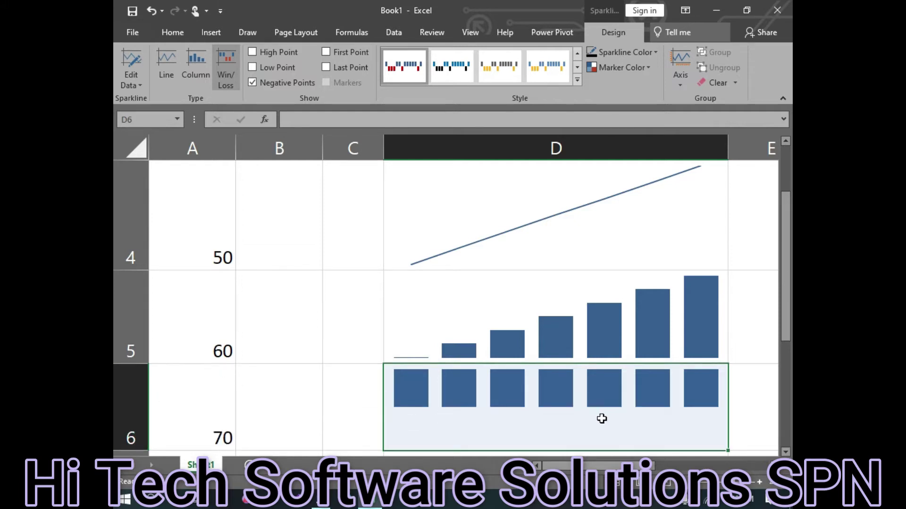
pyautogui.scroll(-1, 602, 419)
pyautogui.scroll(1, 588, 330)
pyautogui.scroll(1, 227, 250)
pyautogui.scroll(2, 227, 250)
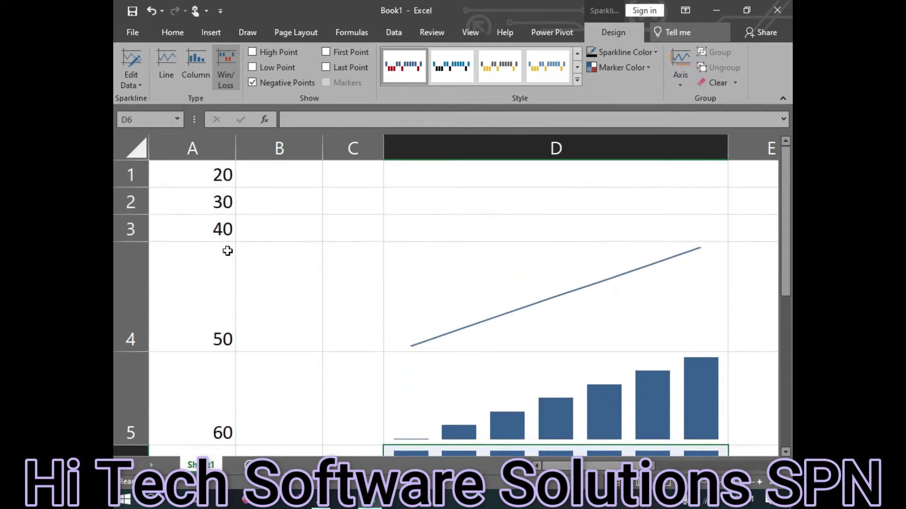
# - Replace the 40 in A3 with -40 and check that the sparklines dip there
pyautogui.click(220, 202)
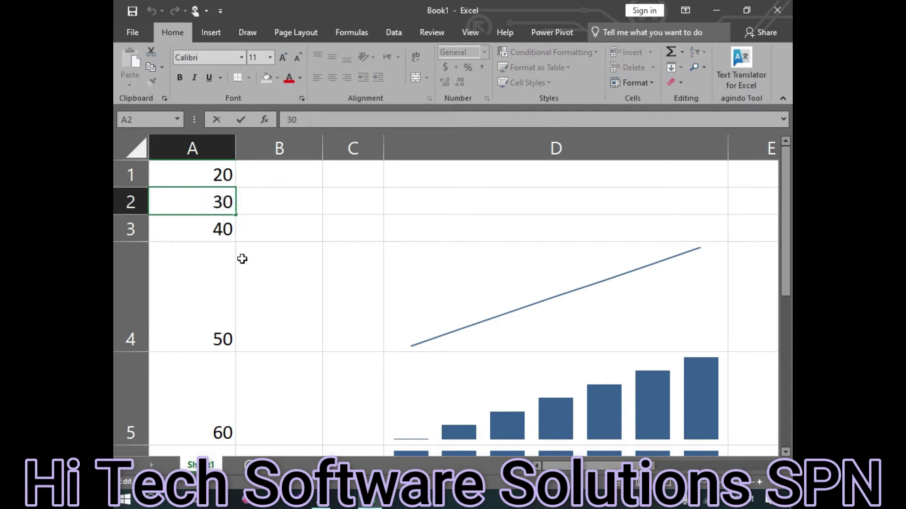
pyautogui.click(218, 230)
pyautogui.doubleClick(218, 229)
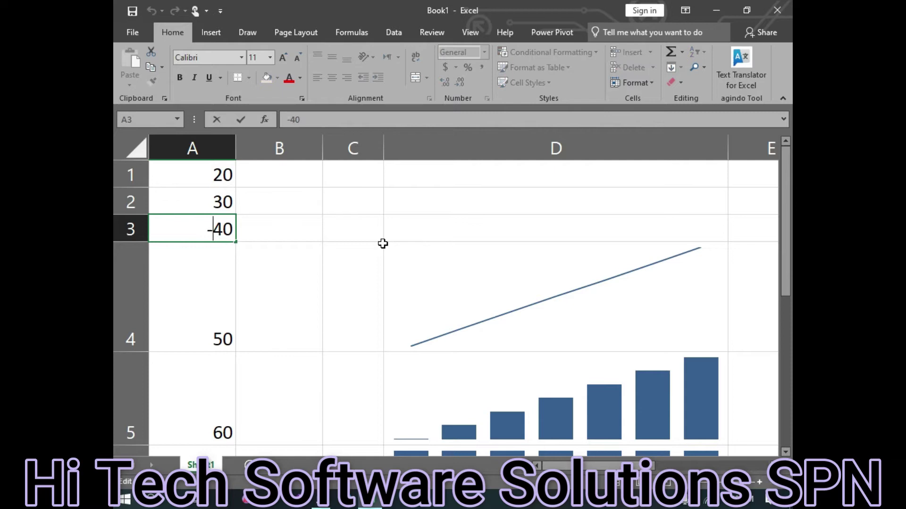
pyautogui.press('Escape')
pyautogui.press('Delete')
pyautogui.write('-')
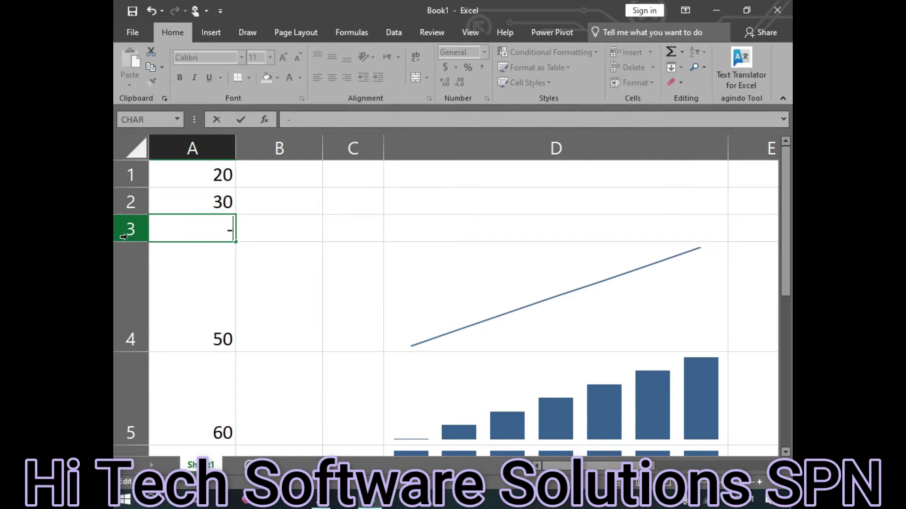
pyautogui.write('40')
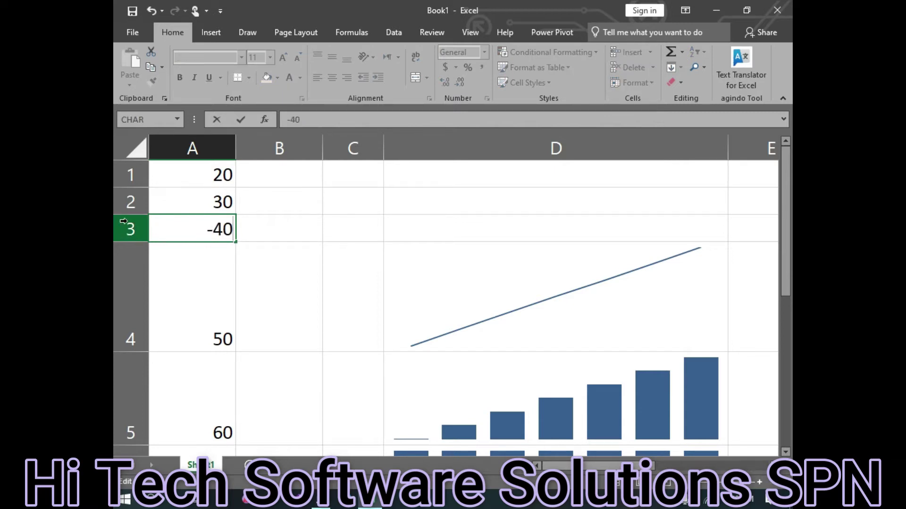
pyautogui.click(123, 221)
pyautogui.scroll(-2, 443, 321)
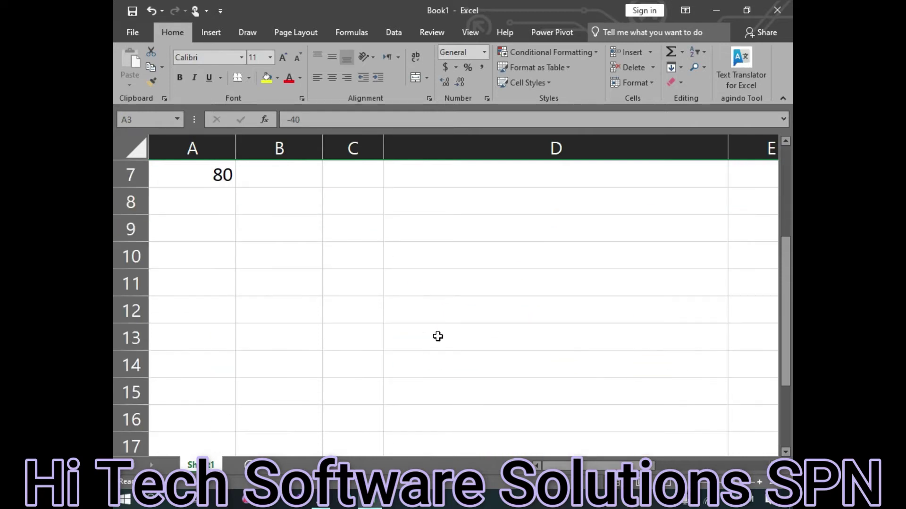
pyautogui.scroll(2, 438, 336)
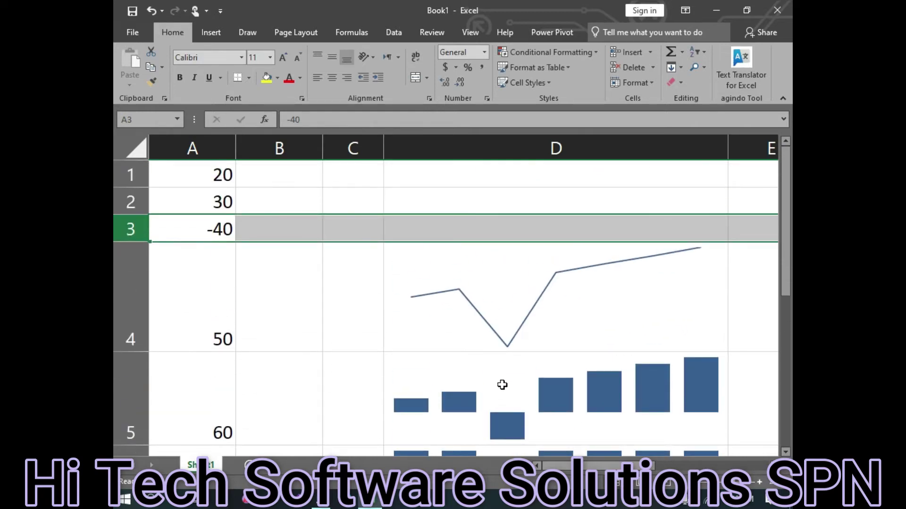
pyautogui.scroll(-1, 502, 385)
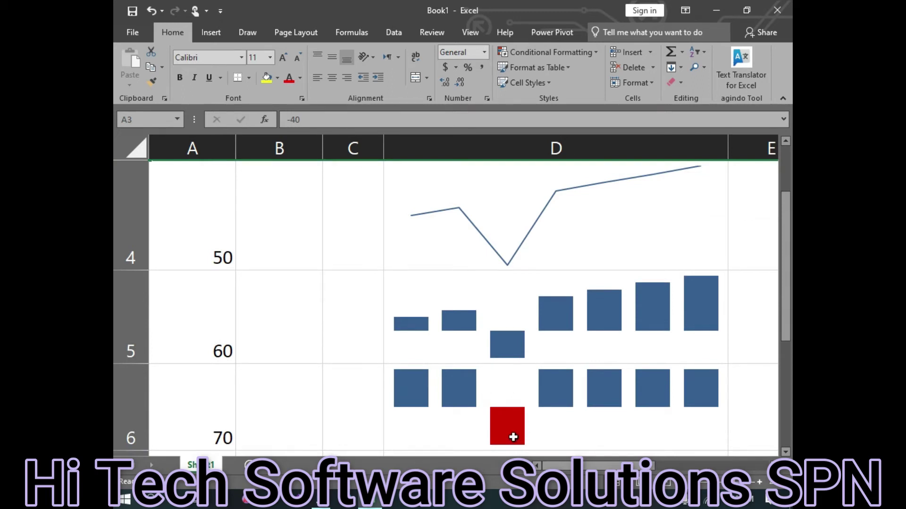
pyautogui.scroll(-2, 324, 420)
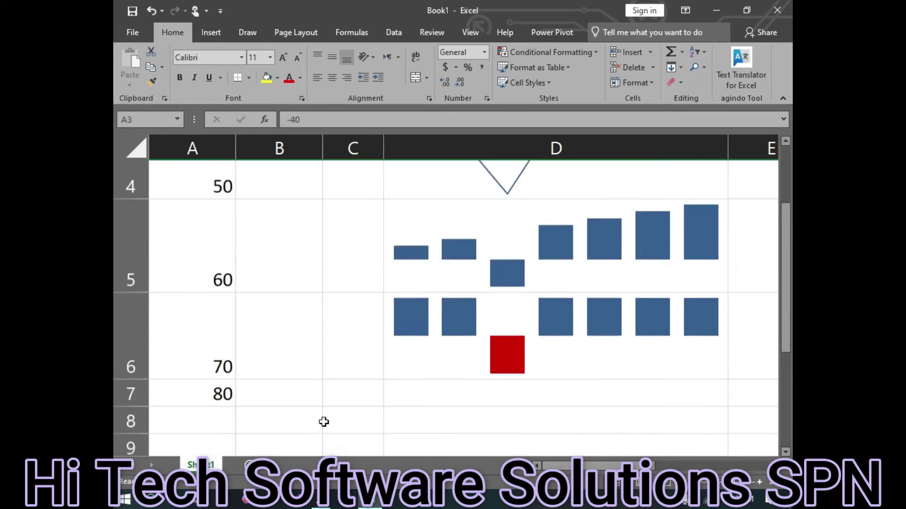
# - Change the 60 in A5 to -60
pyautogui.scroll(2, 253, 324)
pyautogui.doubleClick(225, 353)
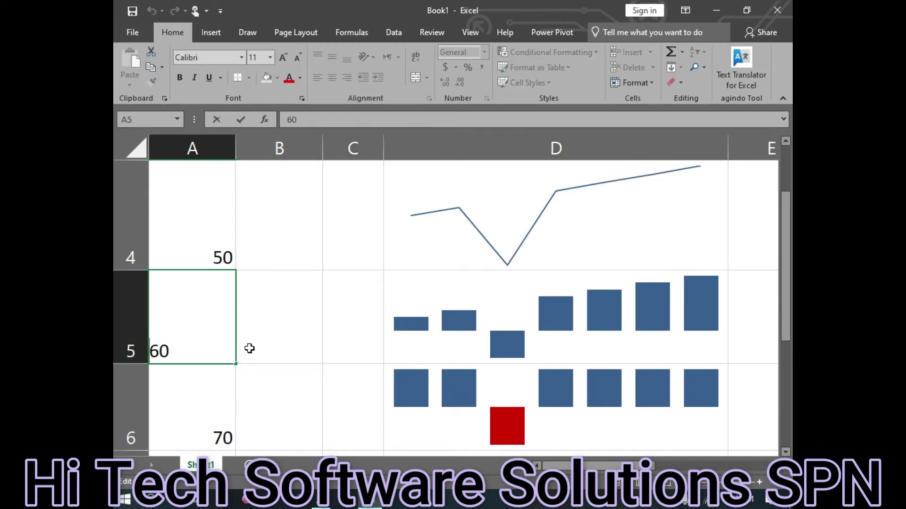
pyautogui.write('-')
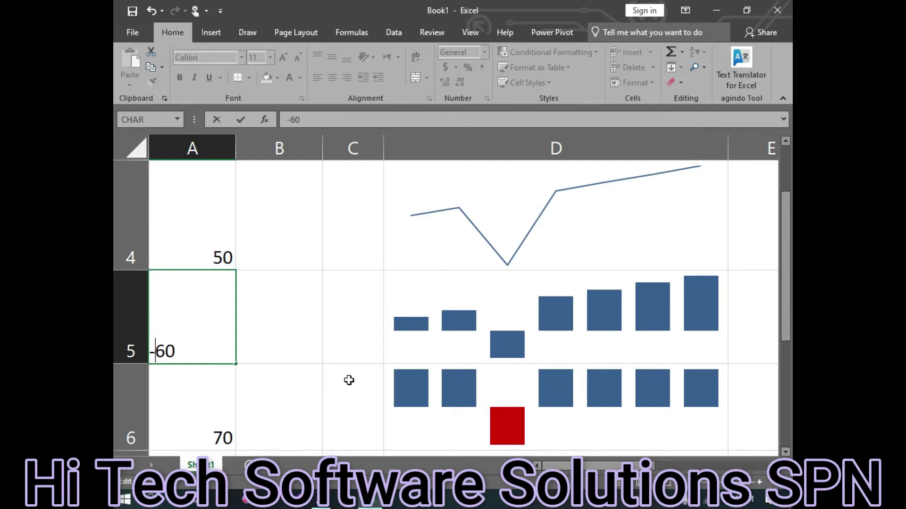
pyautogui.click(347, 378)
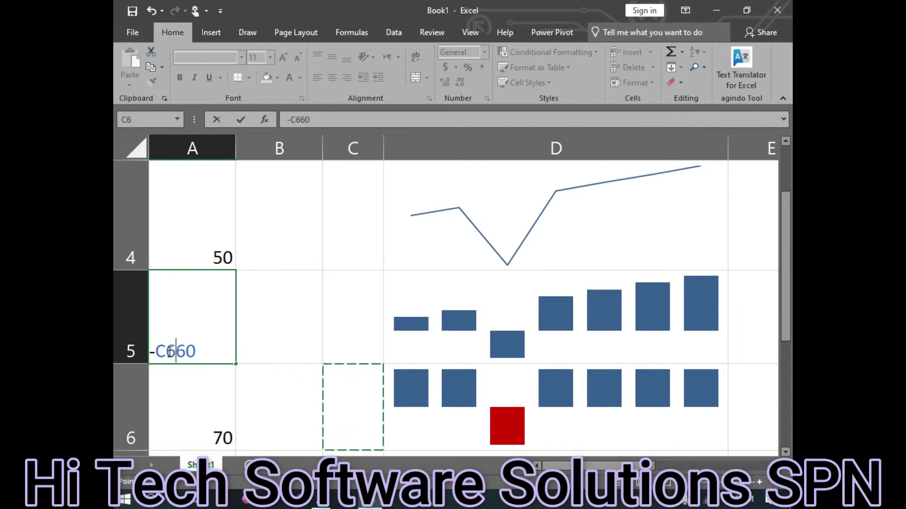
pyautogui.press('BackSpace')
pyautogui.press('BackSpace')
pyautogui.click(278, 310)
pyautogui.press('BackSpace')
pyautogui.press('BackSpace')
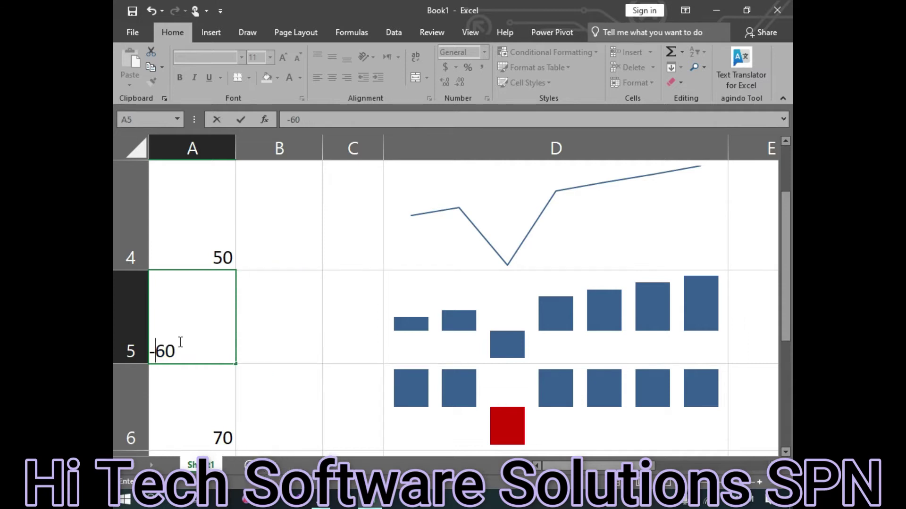
pyautogui.press('Return')
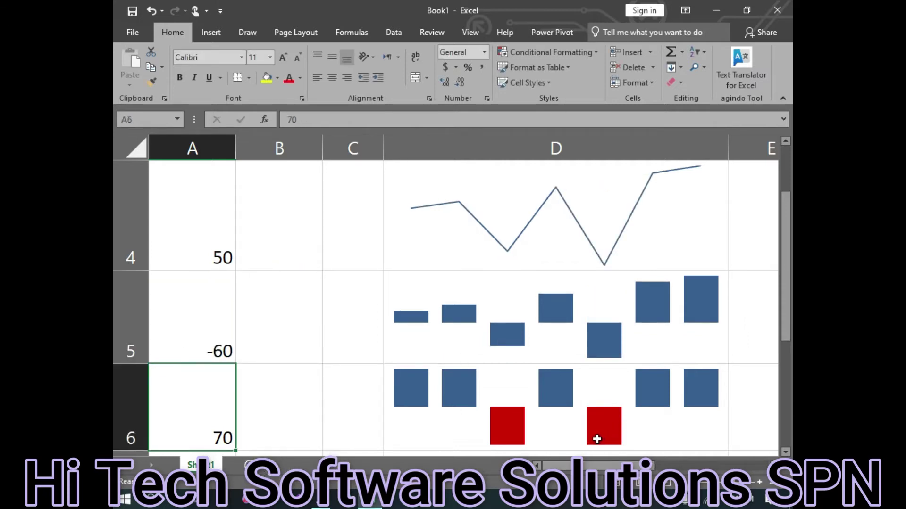
# - Make row 6 moderately taller so the D6 win/loss sparkline bars appear enlarged
pyautogui.click(409, 383)
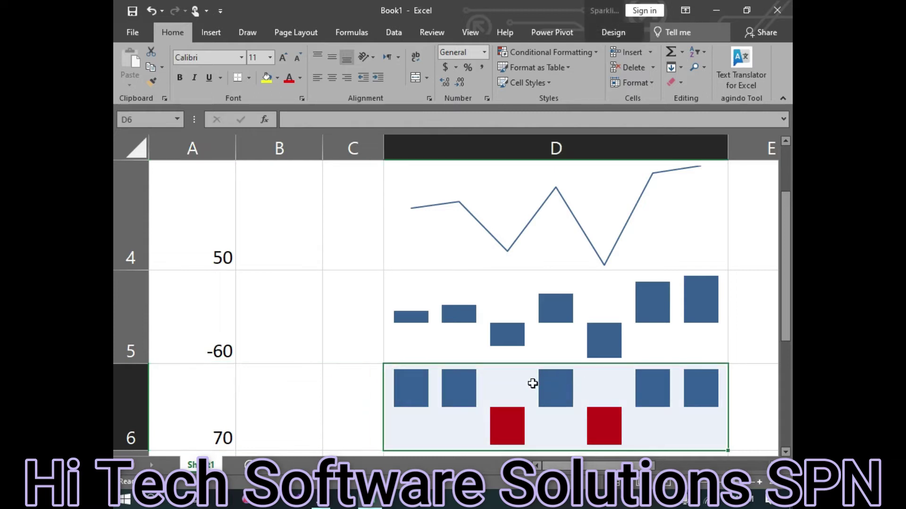
pyautogui.scroll(-3, 536, 394)
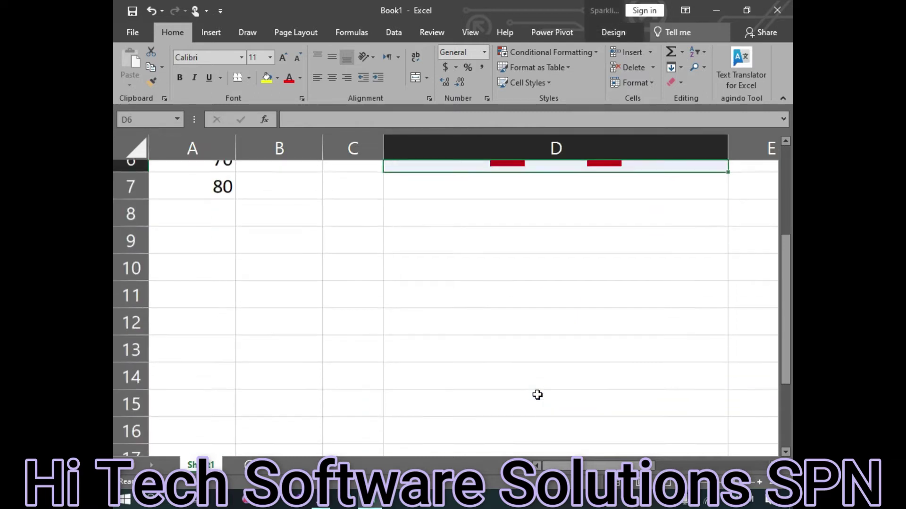
pyautogui.scroll(3, 264, 305)
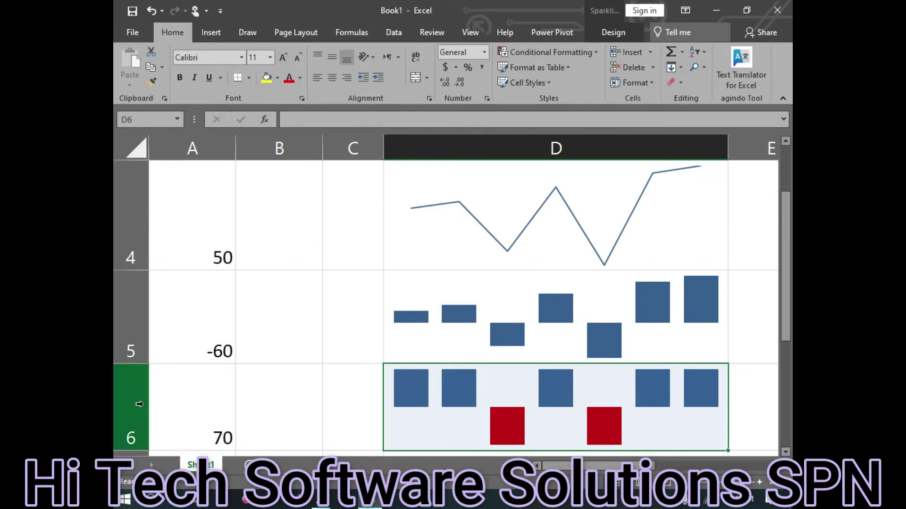
pyautogui.moveTo(786, 282); pyautogui.dragTo(786, 313)
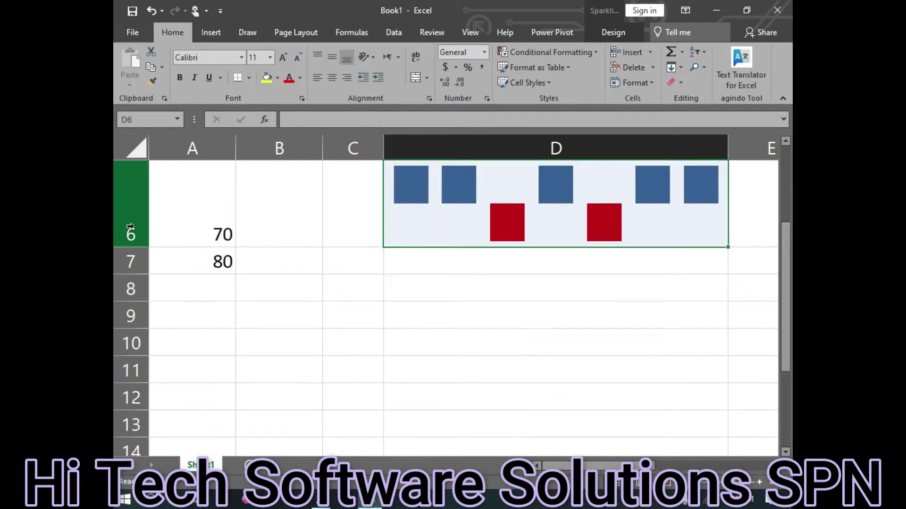
pyautogui.moveTo(131, 247); pyautogui.dragTo(131, 352)
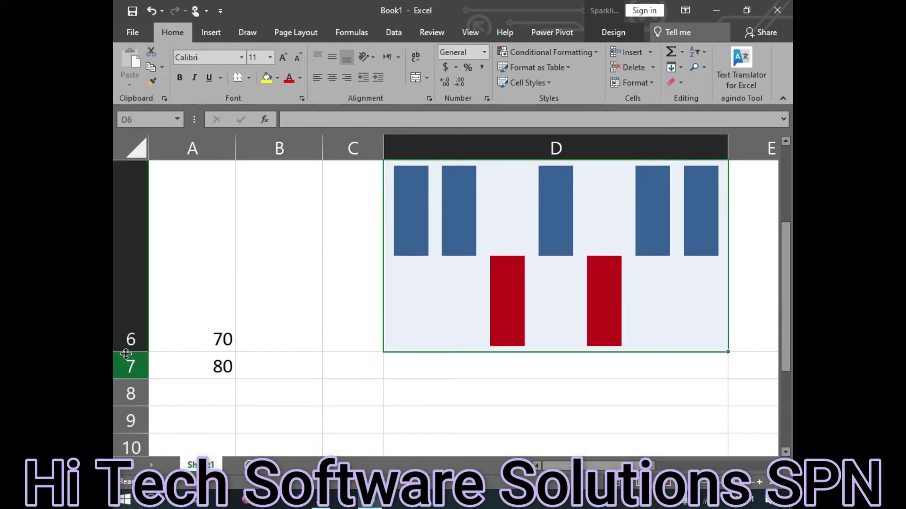
pyautogui.moveTo(125, 354); pyautogui.dragTo(126, 264)
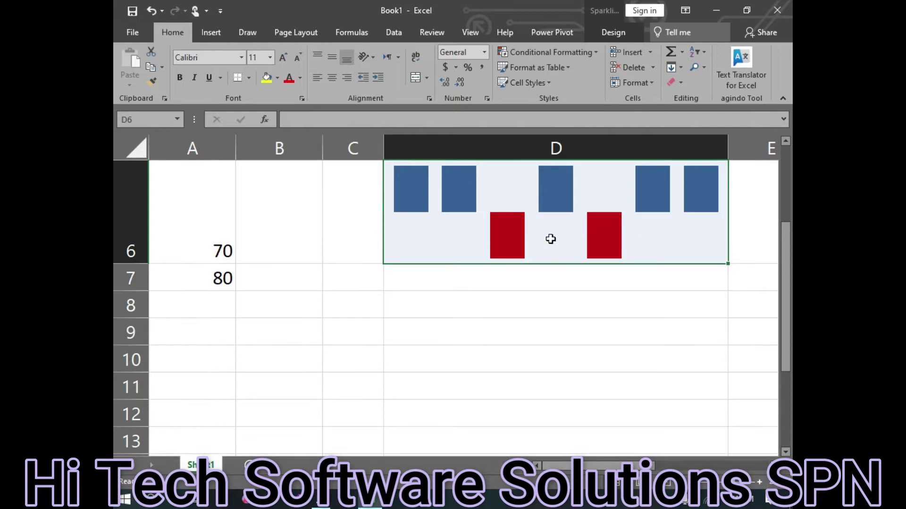
# - Show the Insert ribbon, with its Sparklines and Slicer commands, beside the sparkline data
pyautogui.click(203, 33)
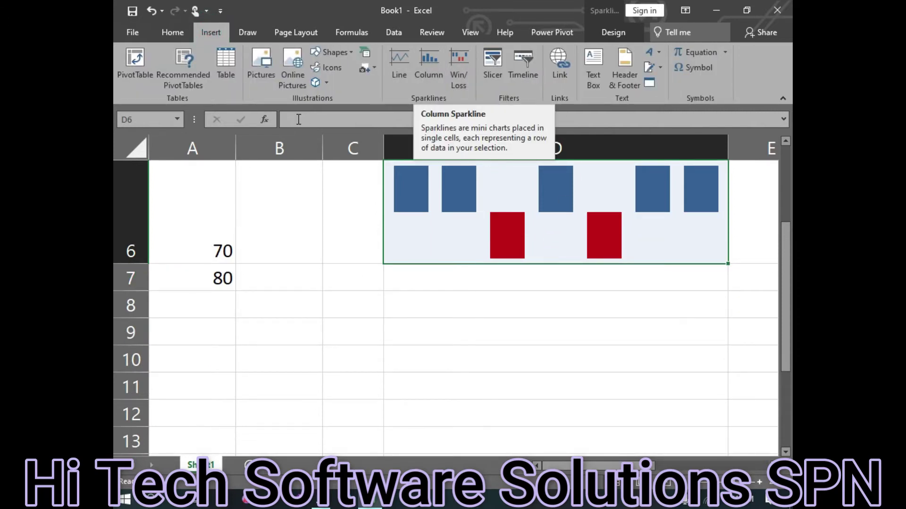
pyautogui.scroll(1, 611, 269)
pyautogui.scroll(1, 611, 269)
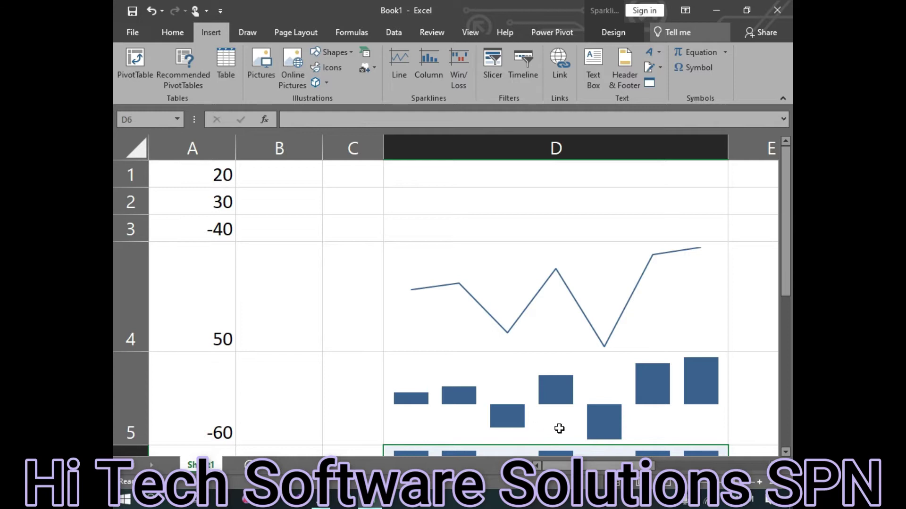
pyautogui.scroll(-1, 605, 425)
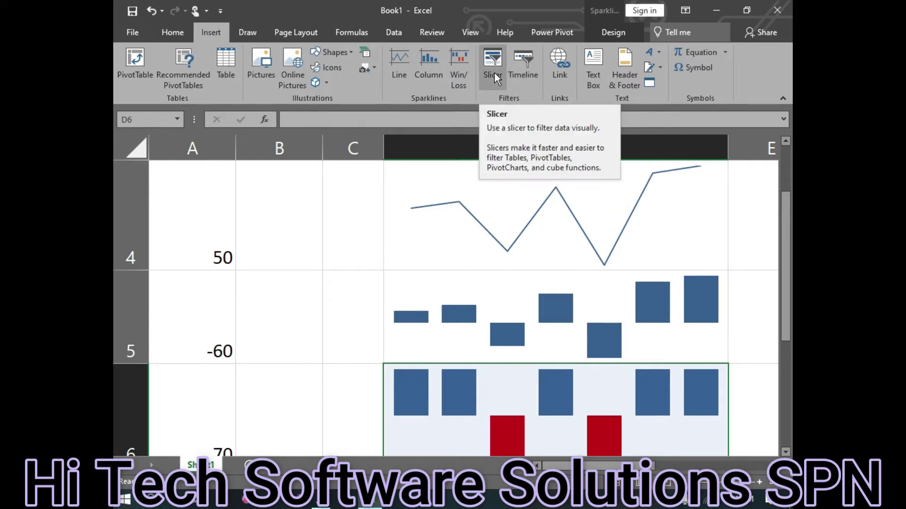
pyautogui.click(495, 73)
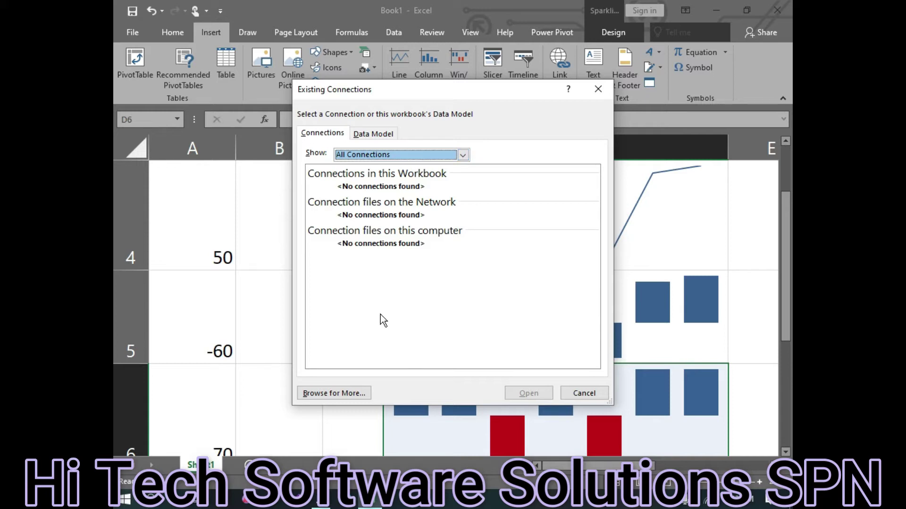
pyautogui.click(599, 89)
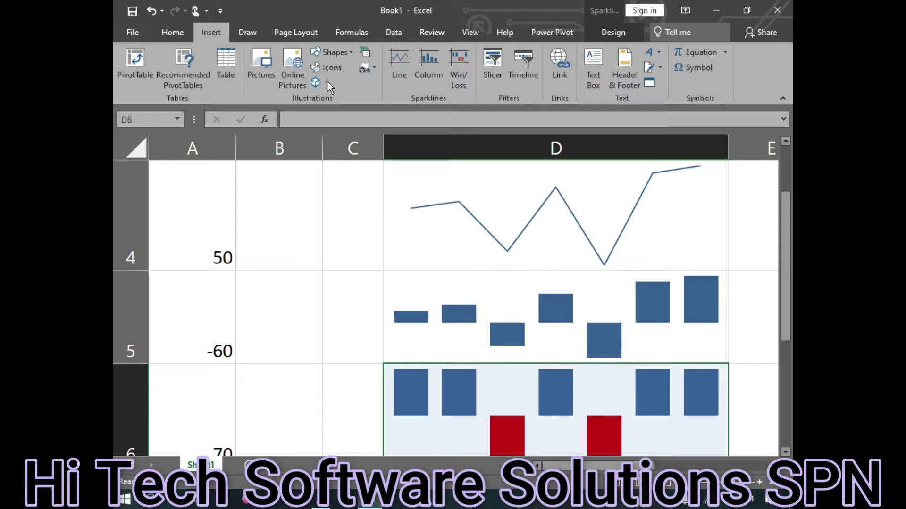
# - Use Data > Get Data > From Workbook to import 'students list' from the Desktop
pyautogui.click(391, 30)
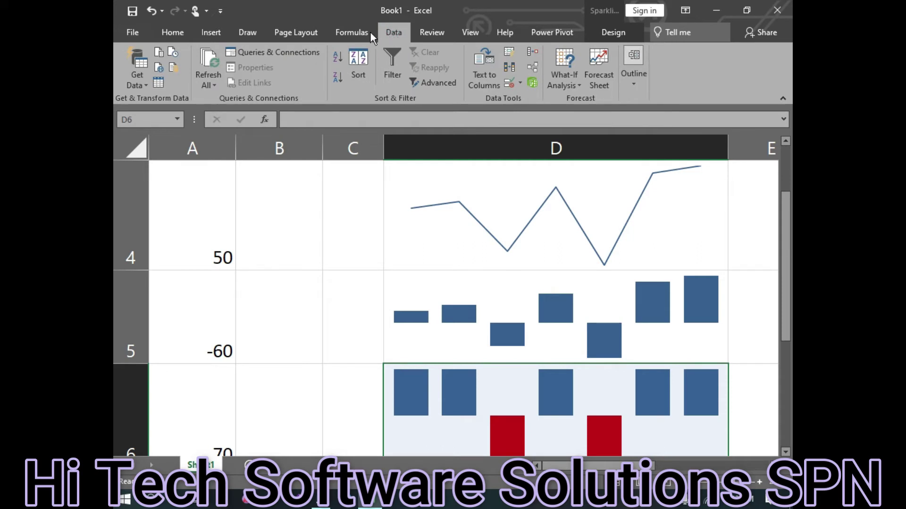
pyautogui.click(138, 80)
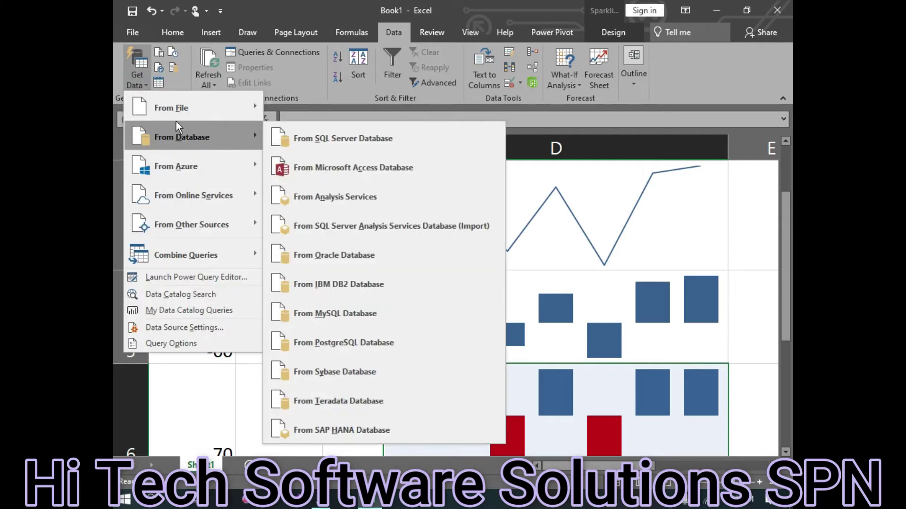
pyautogui.moveTo(186, 109)
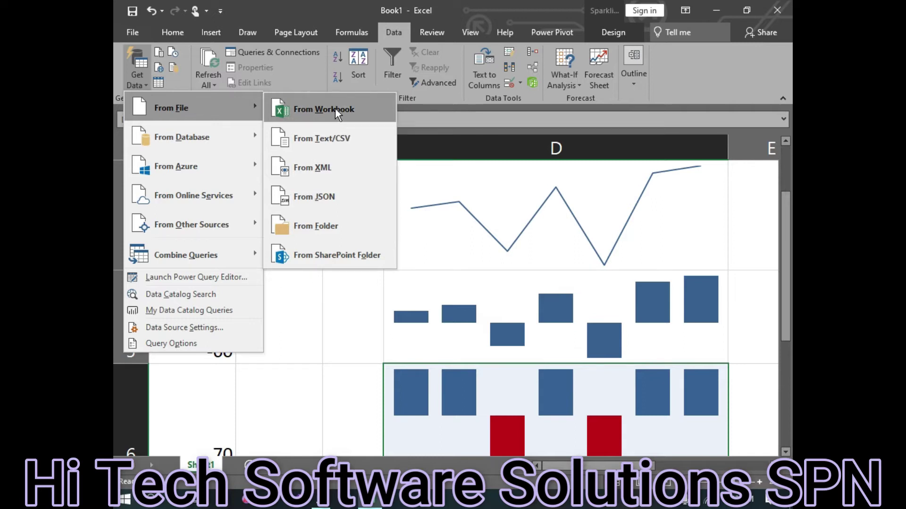
pyautogui.click(335, 108)
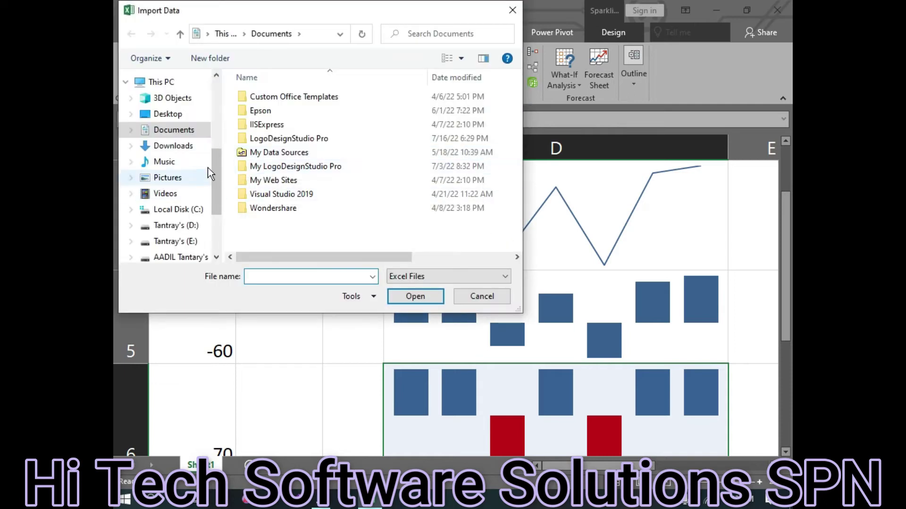
pyautogui.click(175, 114)
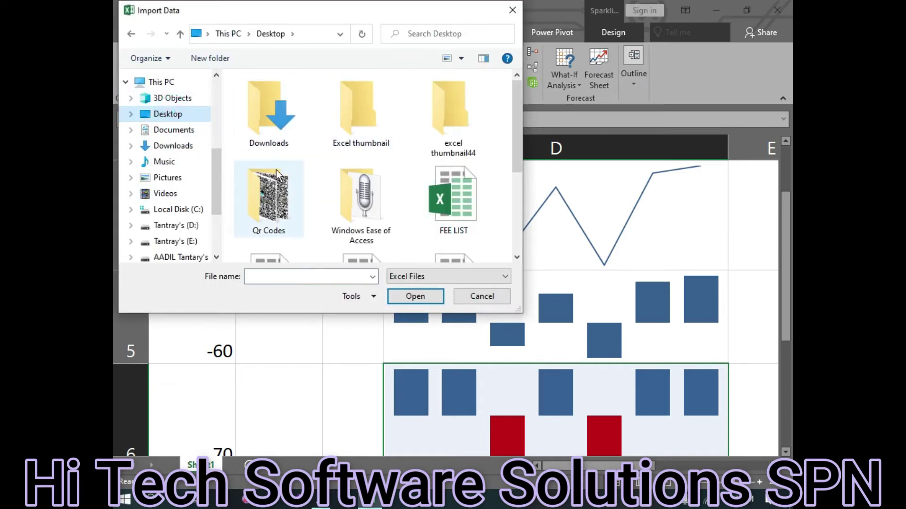
pyautogui.scroll(-2, 276, 170)
pyautogui.scroll(-2, 349, 170)
pyautogui.scroll(4, 278, 143)
pyautogui.scroll(-3, 279, 143)
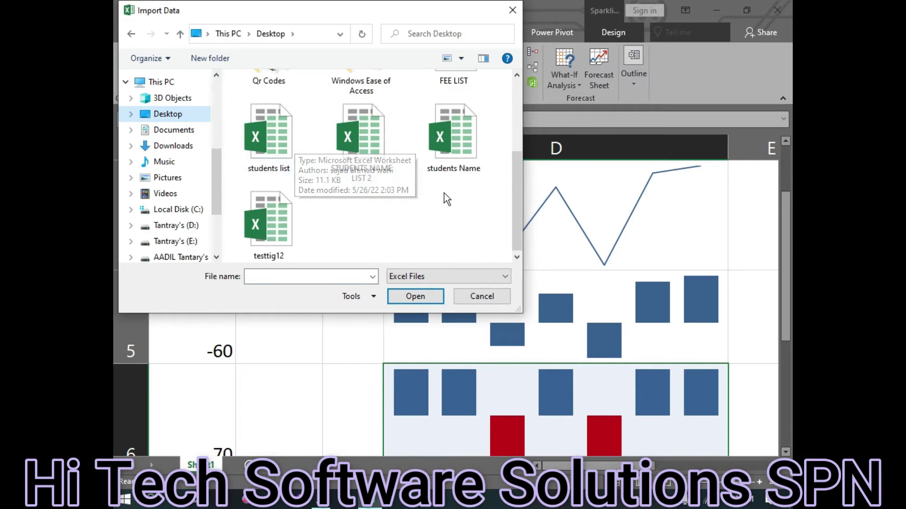
pyautogui.click(377, 154)
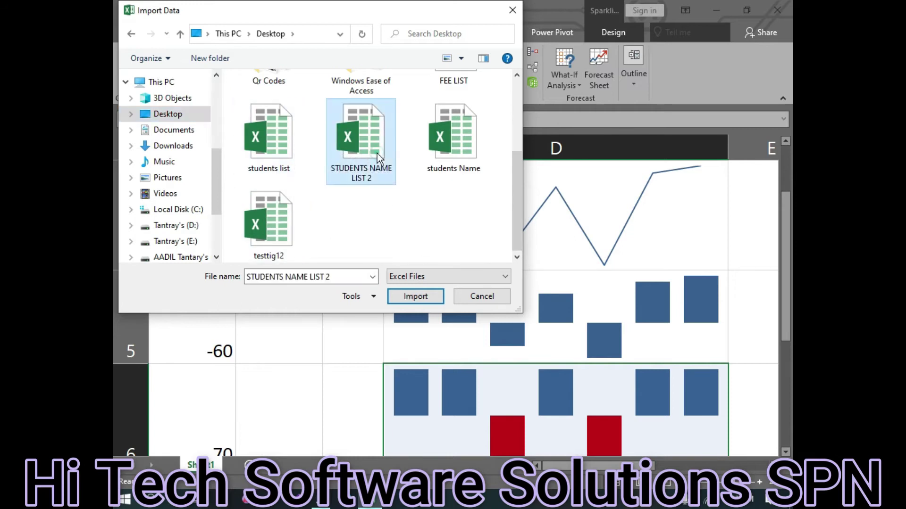
pyautogui.click(269, 153)
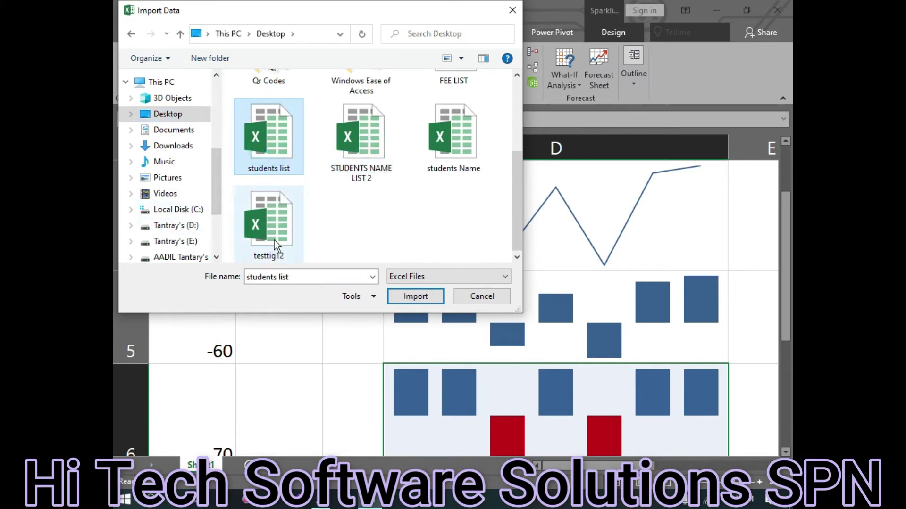
pyautogui.click(425, 297)
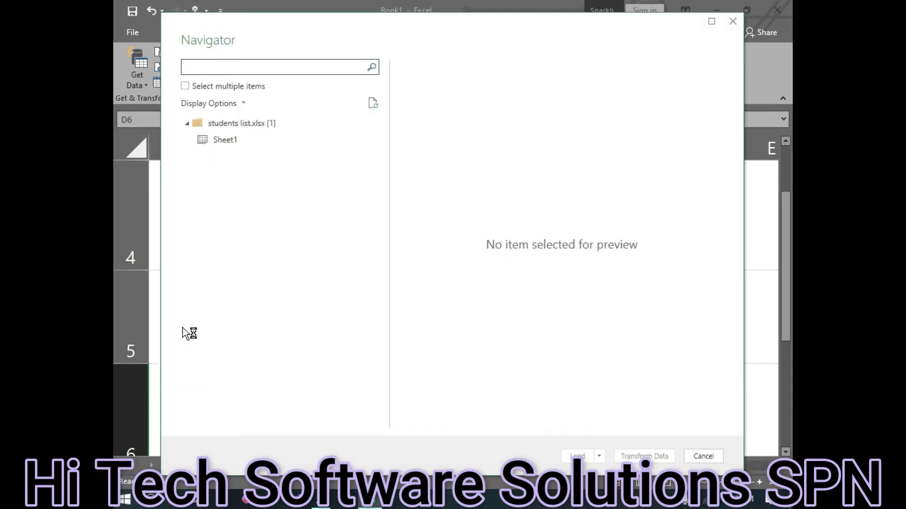
# - Select Sheet1 in the Navigator, pass it through Power Query, and keep it as a 15-row table
pyautogui.click(186, 86)
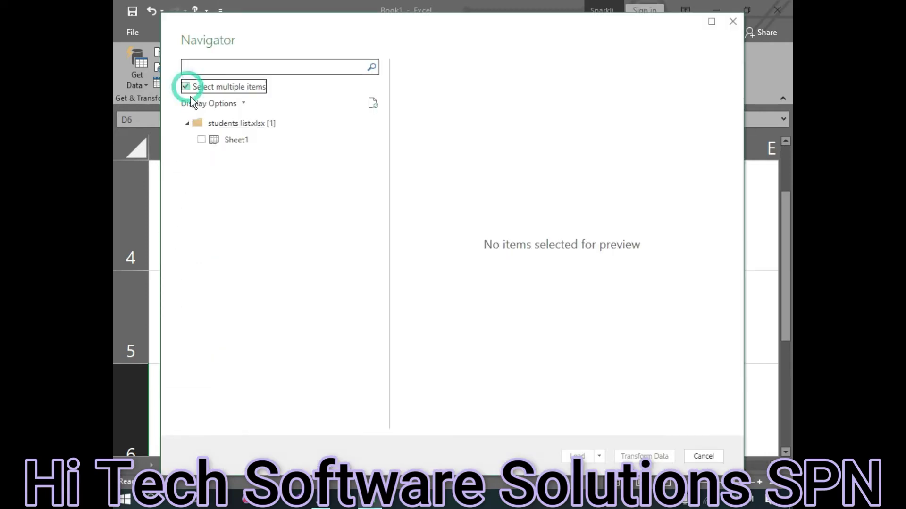
pyautogui.click(201, 140)
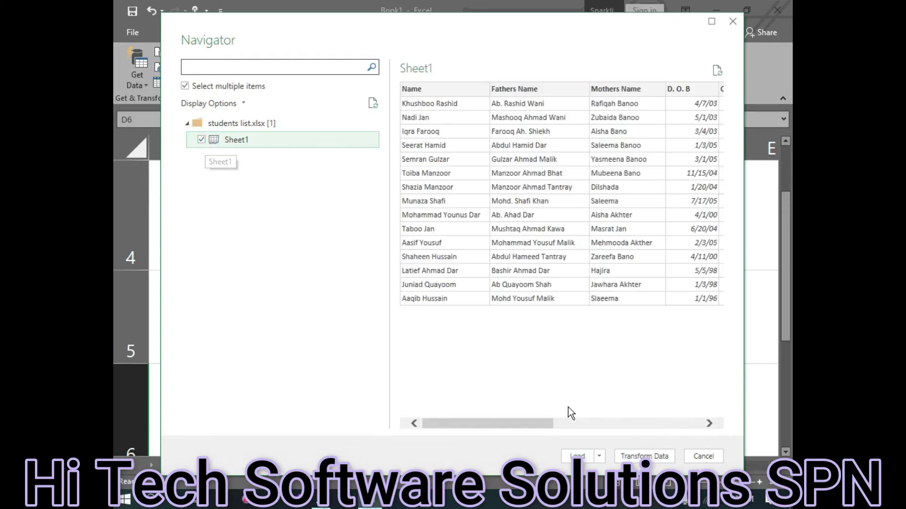
pyautogui.click(652, 457)
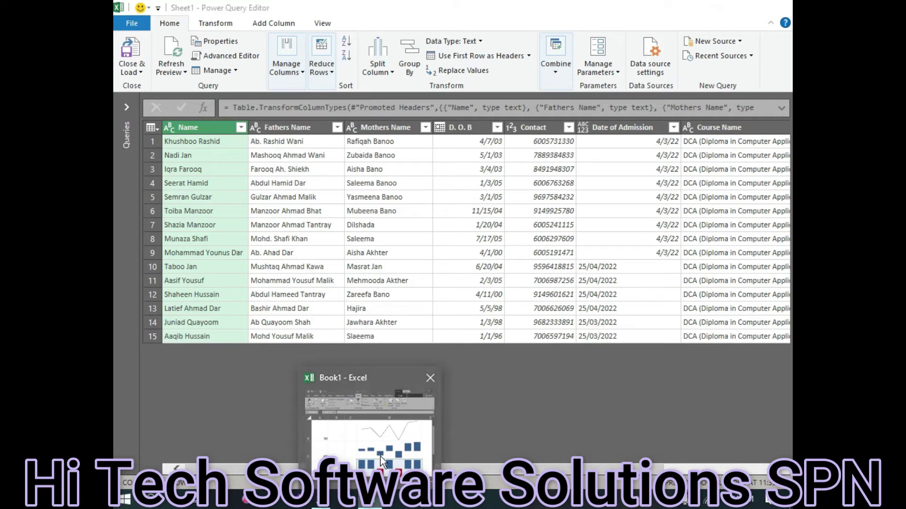
pyautogui.click(380, 453)
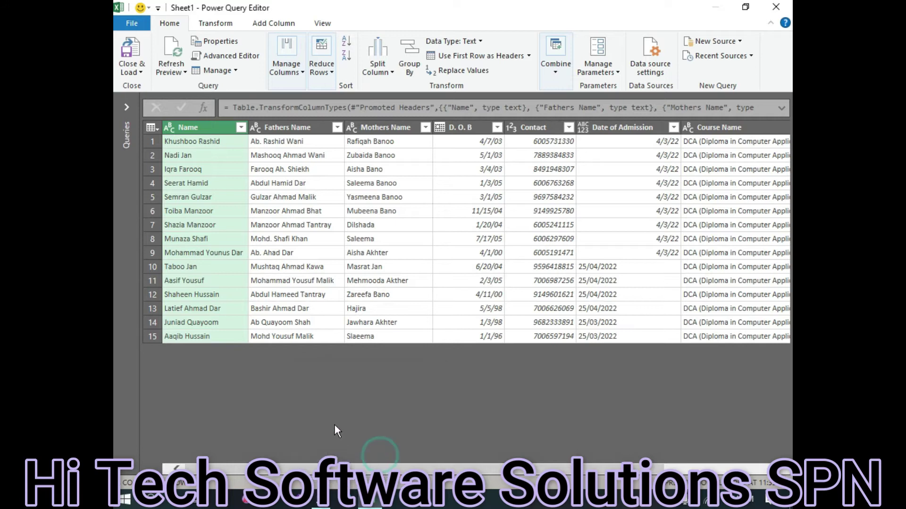
pyautogui.click(776, 7)
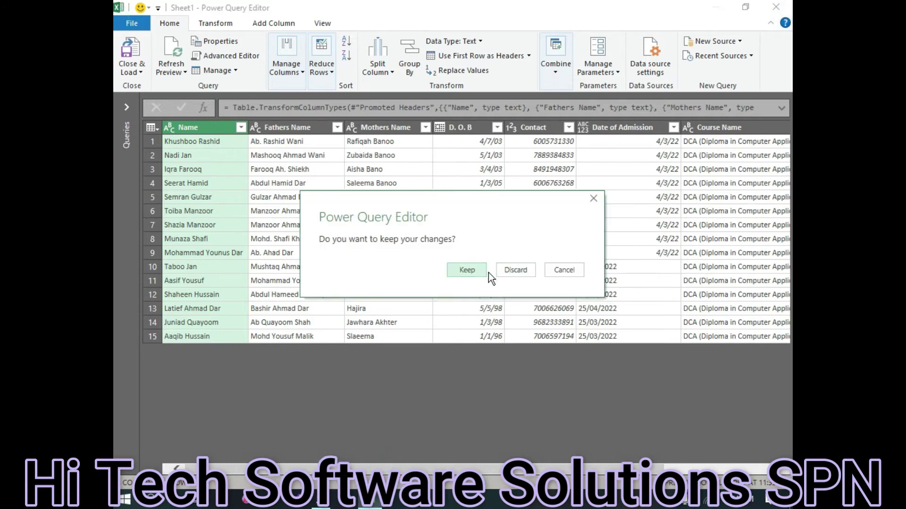
pyautogui.click(475, 273)
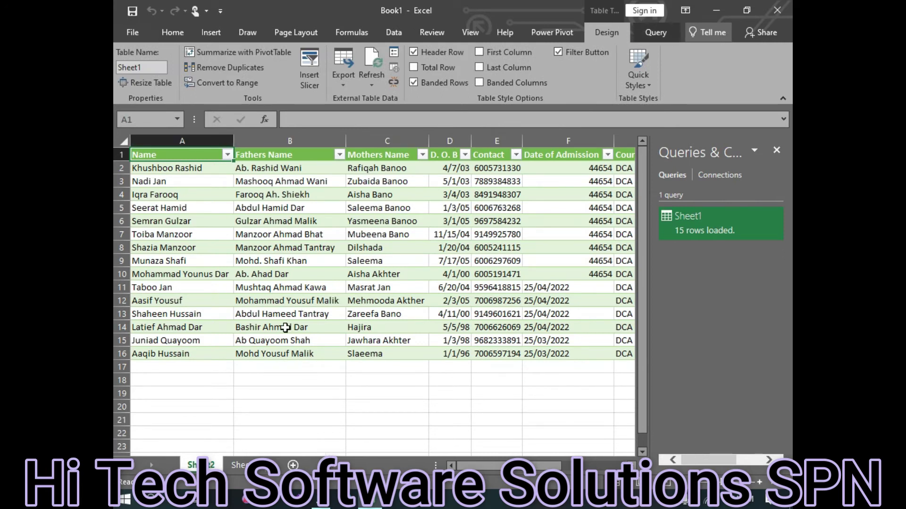
pyautogui.click(212, 32)
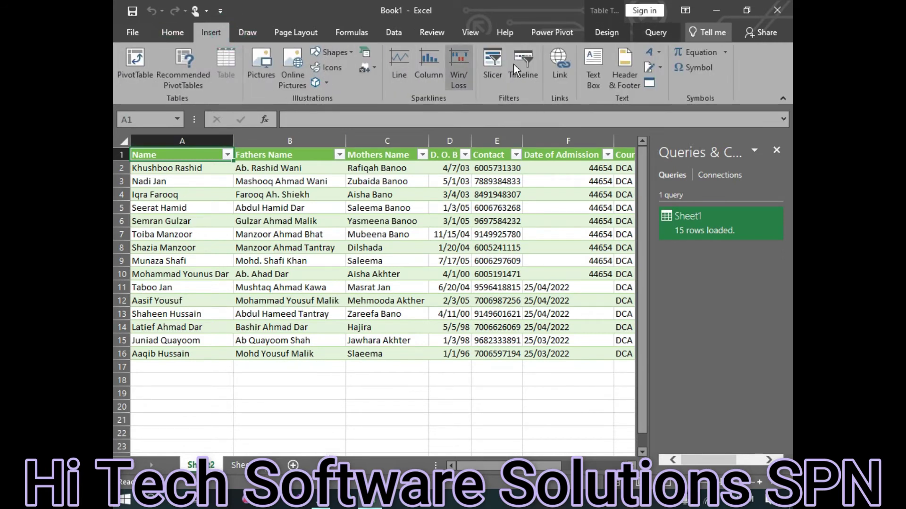
pyautogui.click(486, 66)
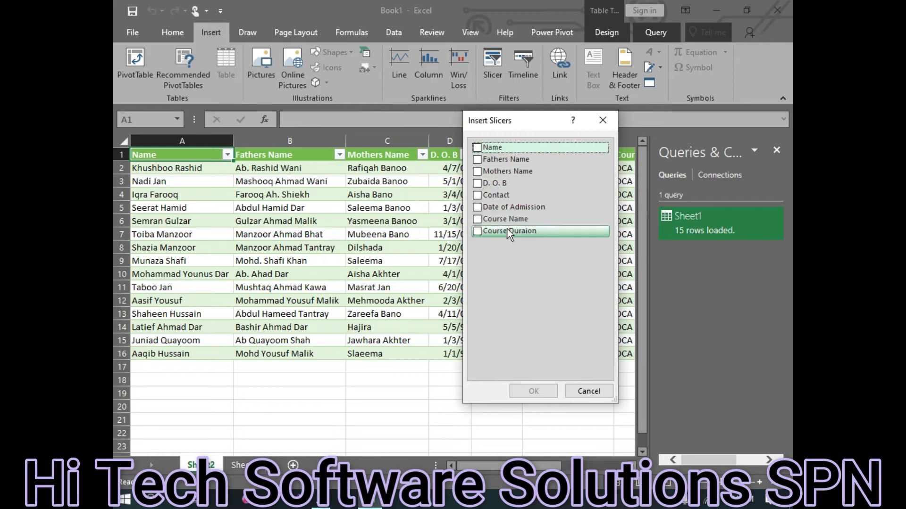
pyautogui.click(479, 224)
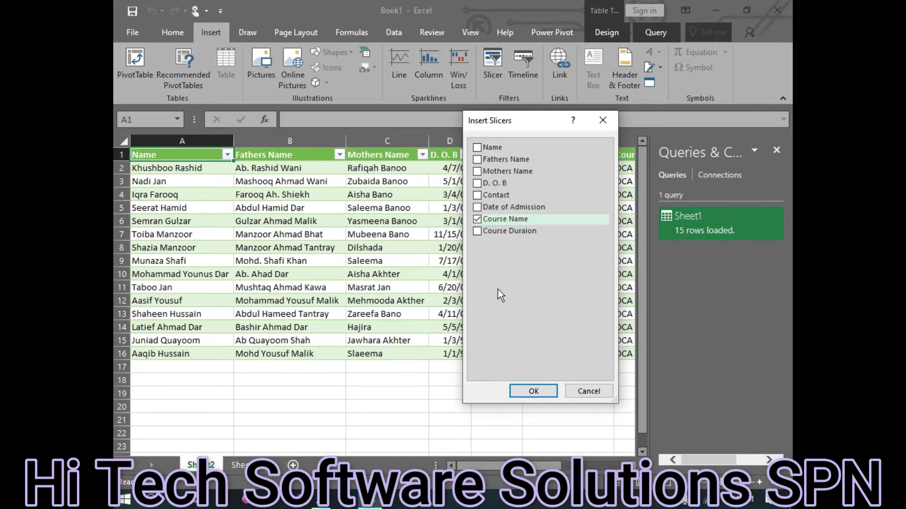
pyautogui.click(522, 393)
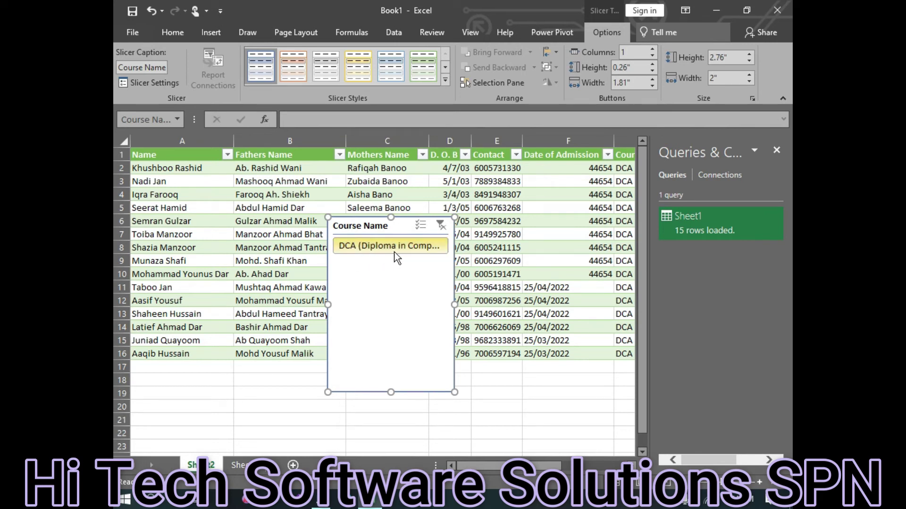
pyautogui.click(500, 463)
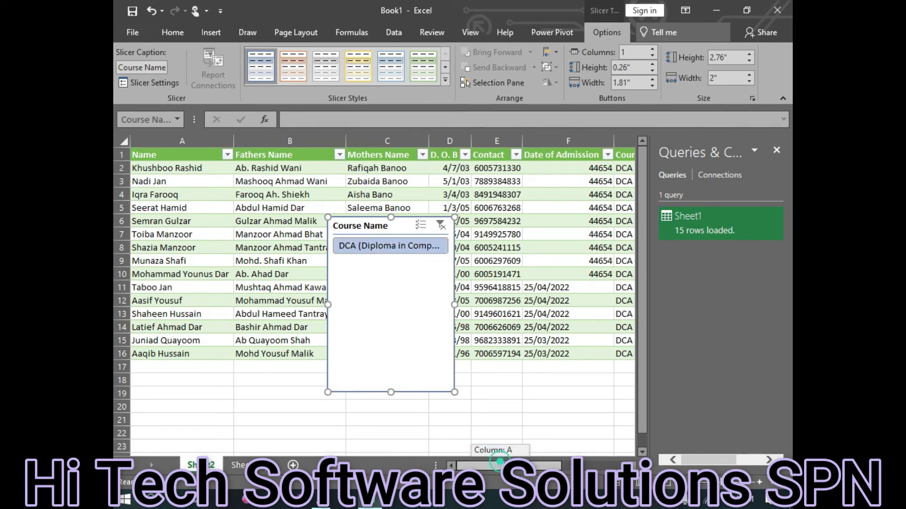
pyautogui.moveTo(500, 462); pyautogui.dragTo(543, 465)
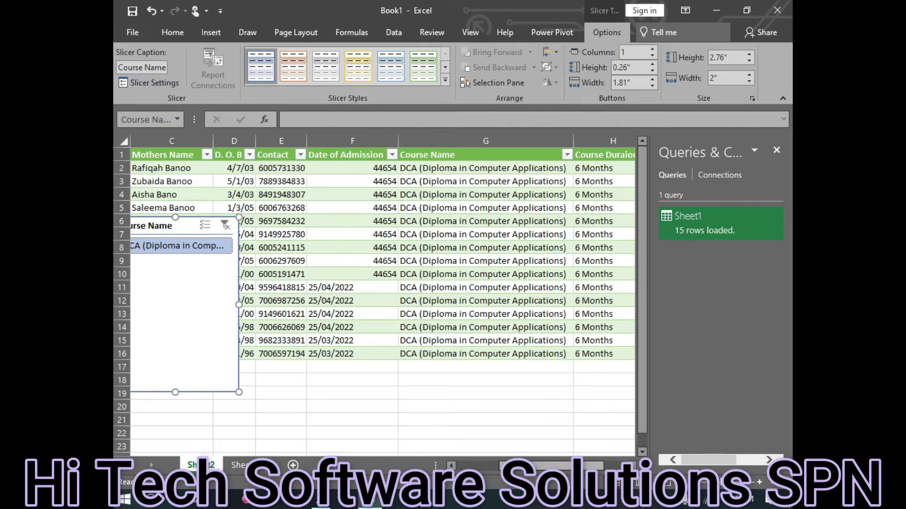
pyautogui.moveTo(552, 465); pyautogui.dragTo(519, 465)
pyautogui.press('Delete')
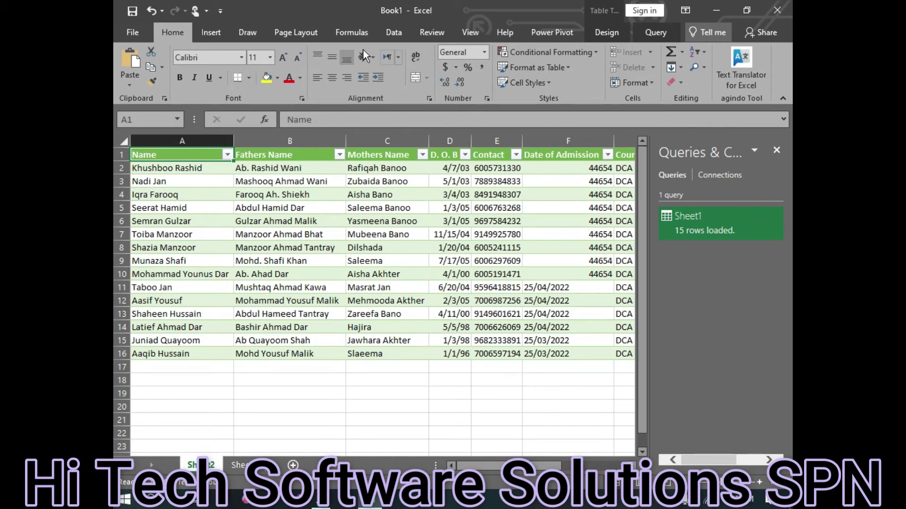
# - Insert a Fathers Name slicer, move it up level with the table top, and stretch it taller
pyautogui.click(220, 31)
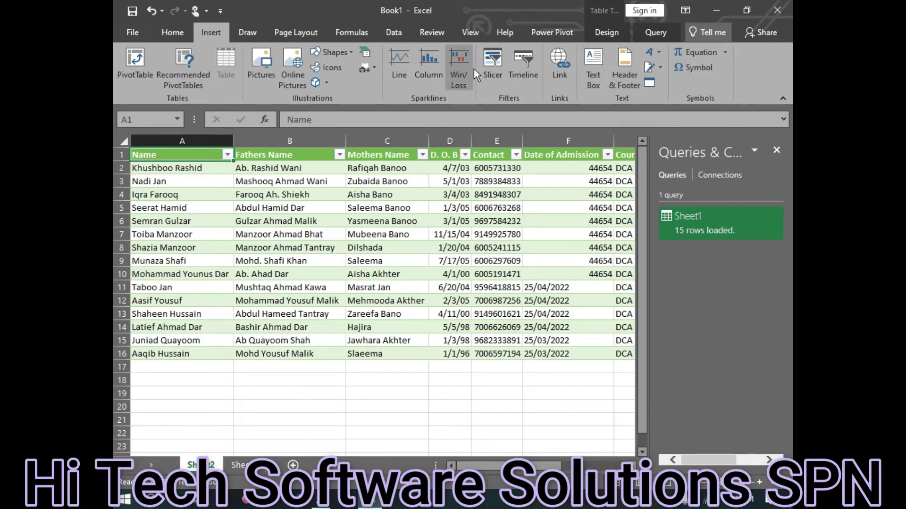
pyautogui.click(493, 67)
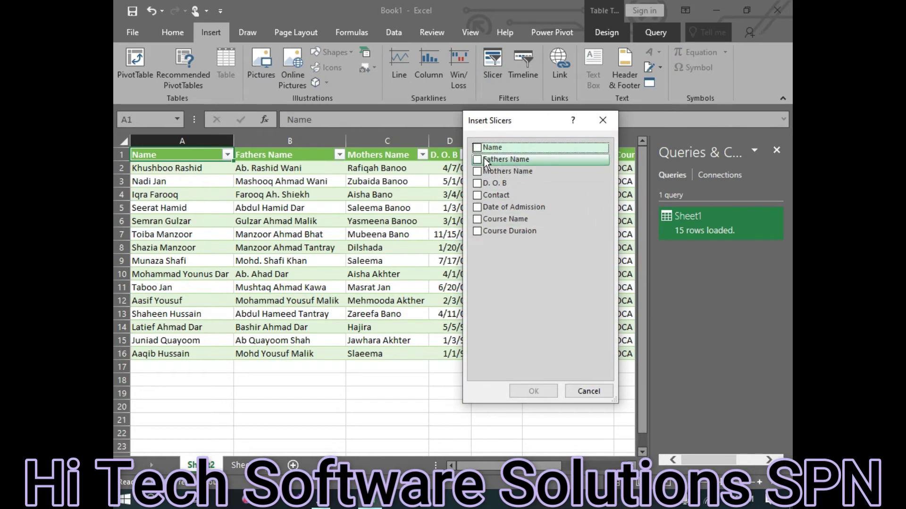
pyautogui.click(481, 159)
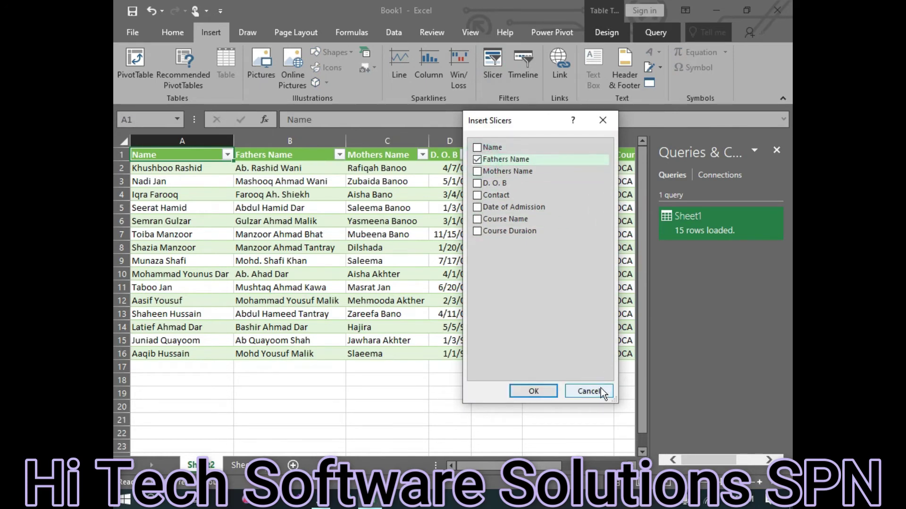
pyautogui.click(527, 395)
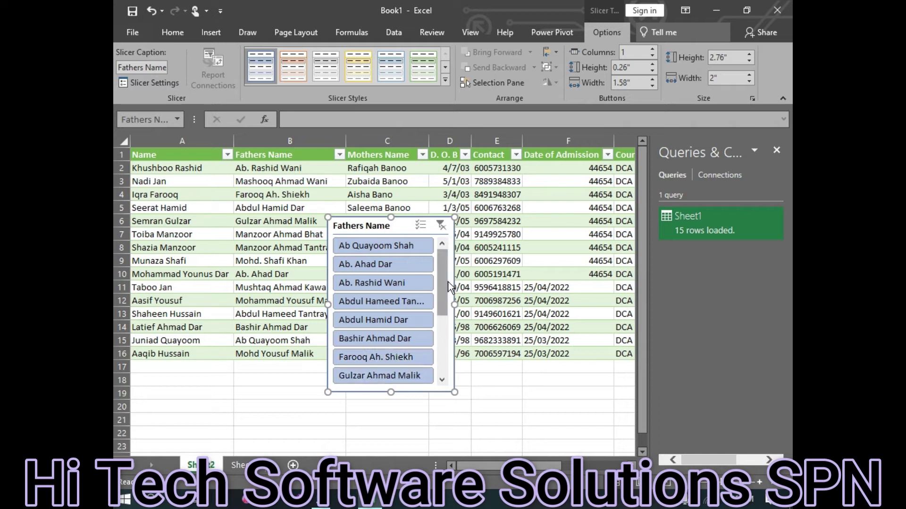
pyautogui.moveTo(447, 279); pyautogui.dragTo(452, 363)
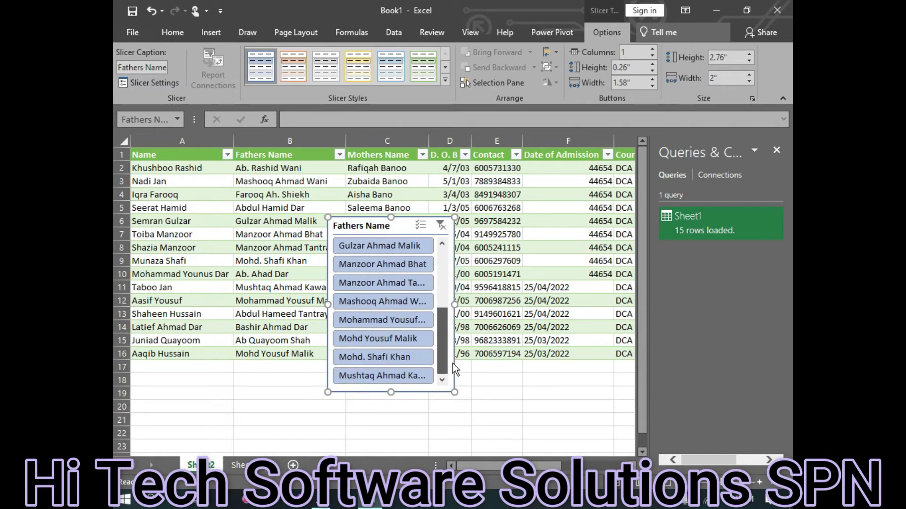
pyautogui.moveTo(404, 239); pyautogui.dragTo(398, 151)
pyautogui.moveTo(390, 385); pyautogui.dragTo(390, 457)
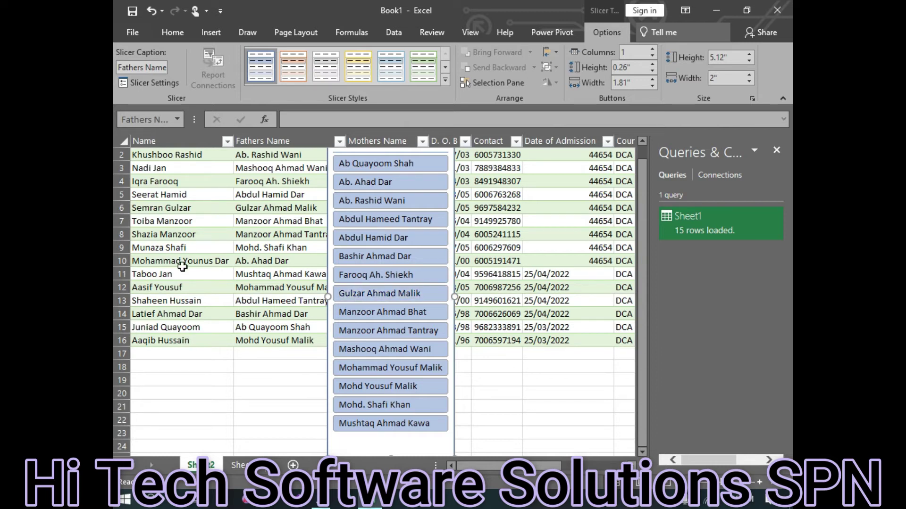
# - Close the Queries & Connections pane, scroll right to the Course Name columns, and start Insert Slicers
pyautogui.click(203, 309)
pyautogui.keyDown('ctrl'); pyautogui.scroll(5, 206, 308); pyautogui.keyUp('ctrl')
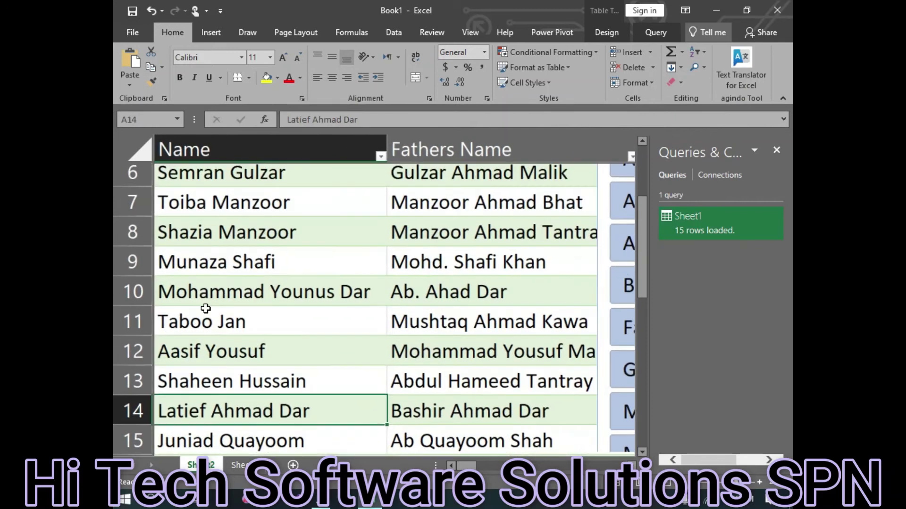
pyautogui.keyDown('ctrl'); pyautogui.scroll(1, 206, 309); pyautogui.keyUp('ctrl')
pyautogui.scroll(1, 263, 252)
pyautogui.scroll(2, 260, 262)
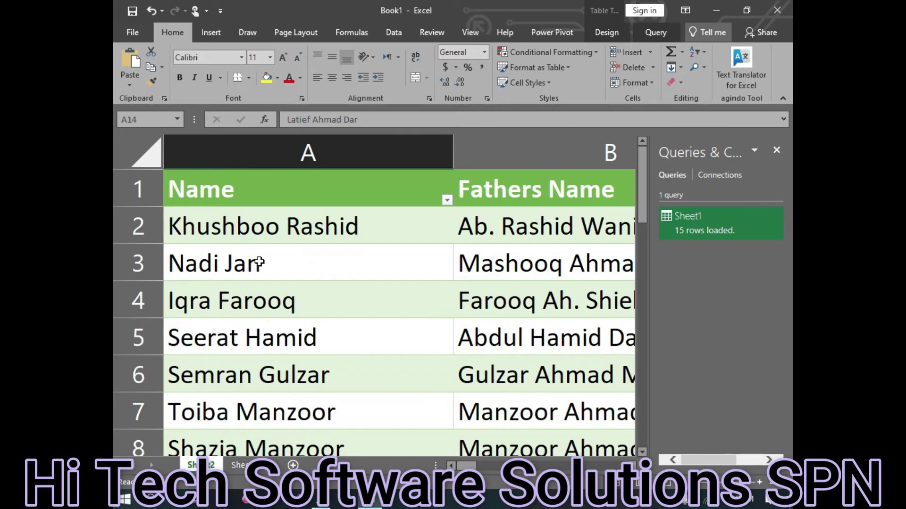
pyautogui.keyDown('ctrl'); pyautogui.scroll(-1, 260, 263); pyautogui.keyUp('ctrl')
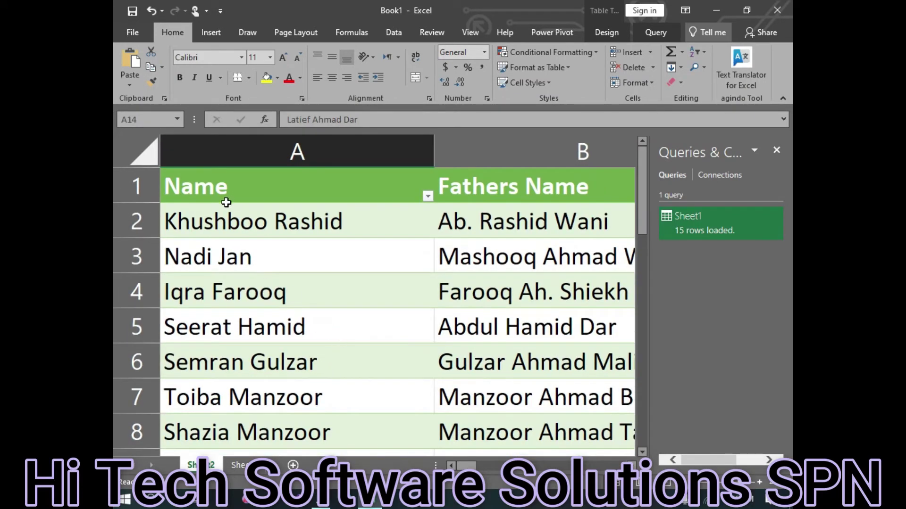
pyautogui.scroll(-3, 232, 242)
pyautogui.scroll(-1, 227, 264)
pyautogui.scroll(2, 231, 276)
pyautogui.scroll(-2, 231, 321)
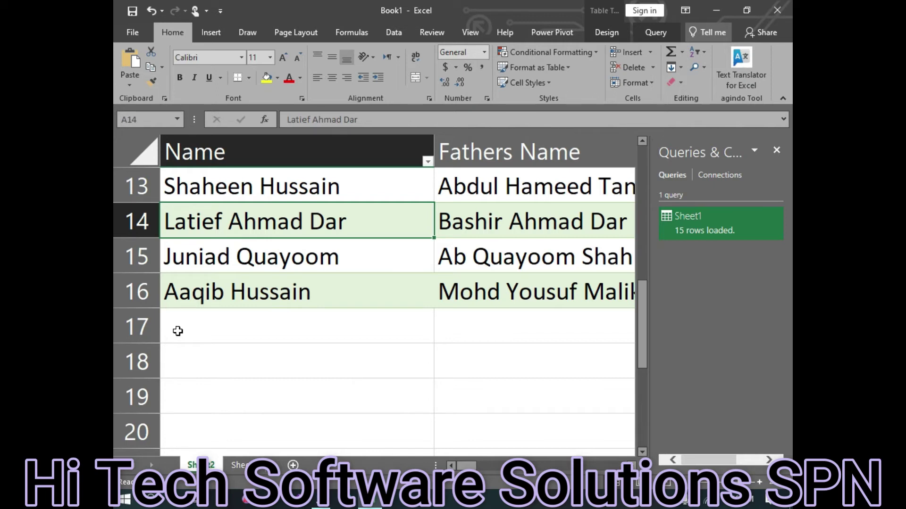
pyautogui.scroll(-2, 348, 265)
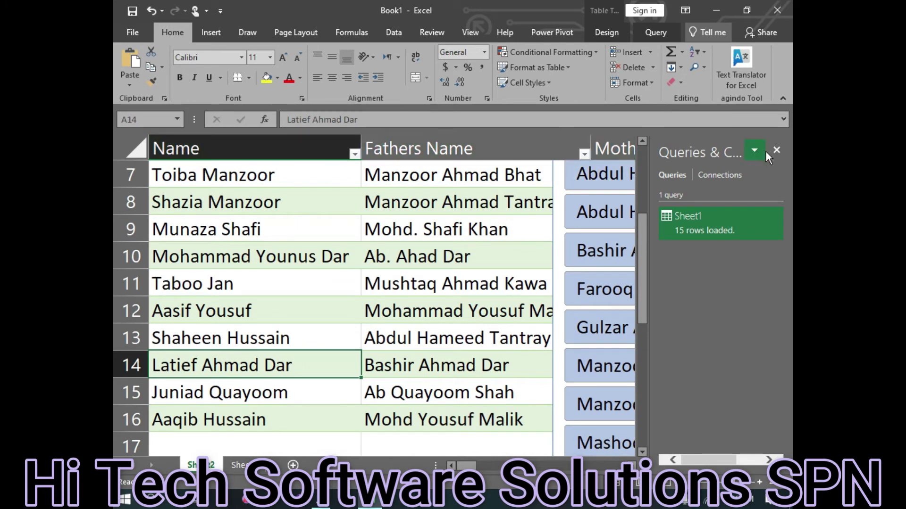
pyautogui.click(777, 151)
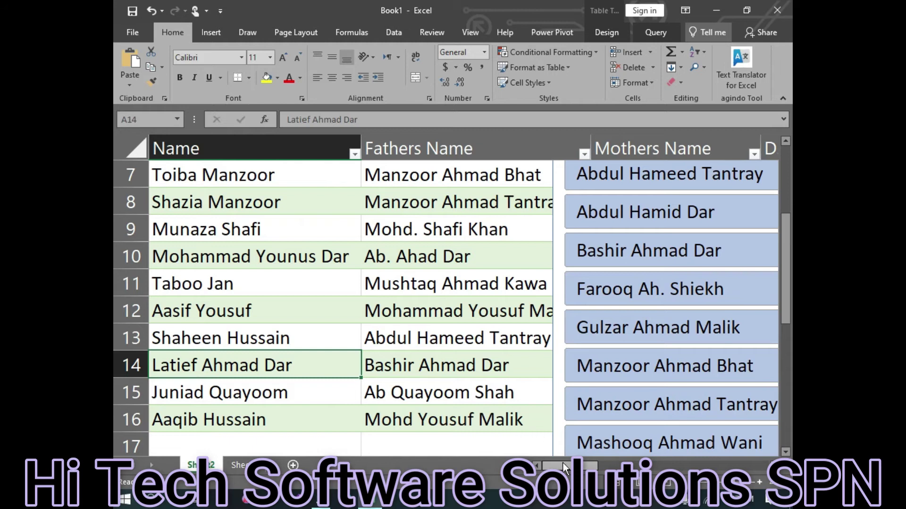
pyautogui.moveTo(565, 467); pyautogui.dragTo(746, 466)
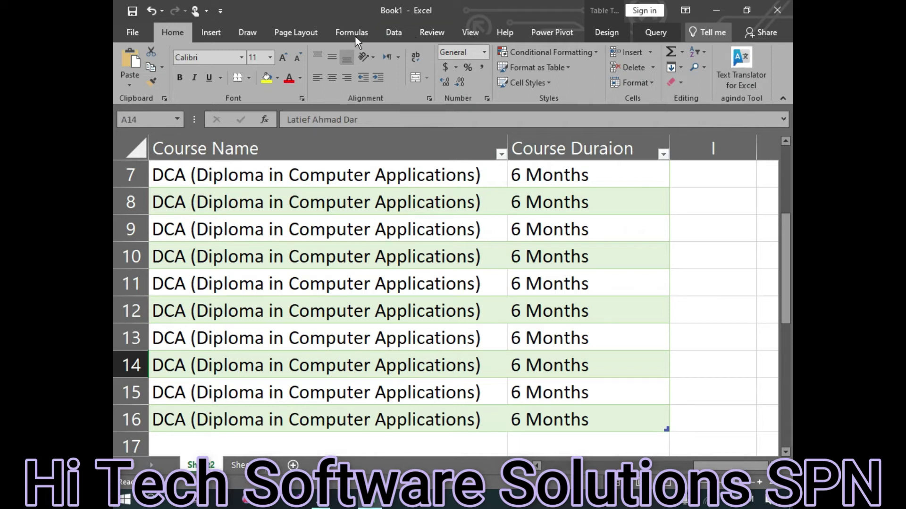
pyautogui.click(487, 70)
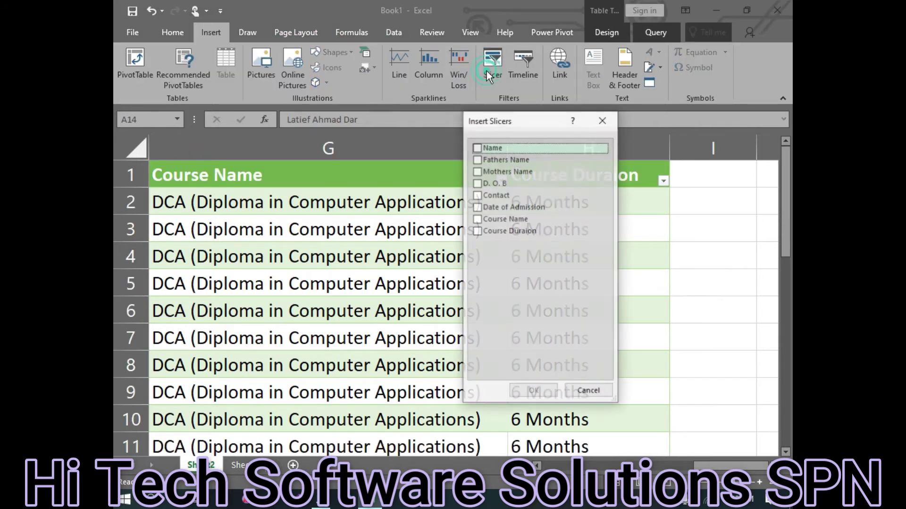
# - Add a Mothers Name slicer and clear its filter so every mother's name is shown
pyautogui.click(481, 172)
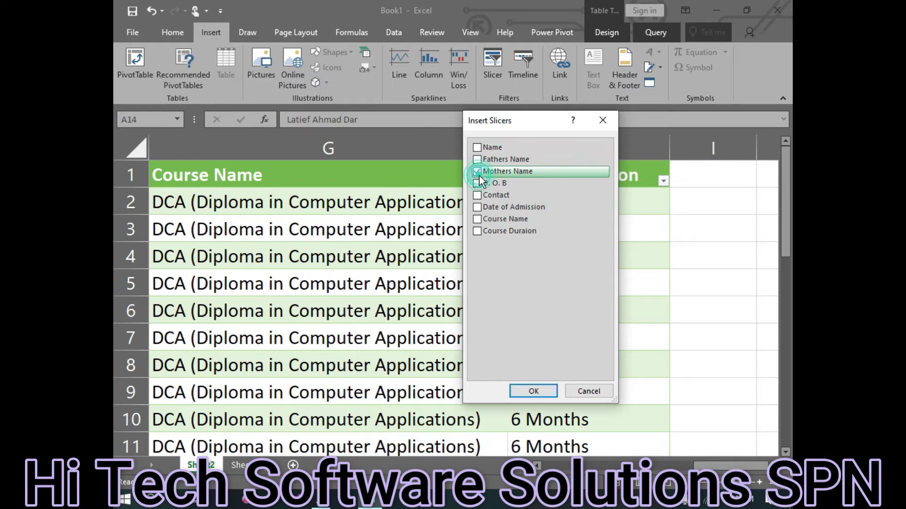
pyautogui.click(530, 391)
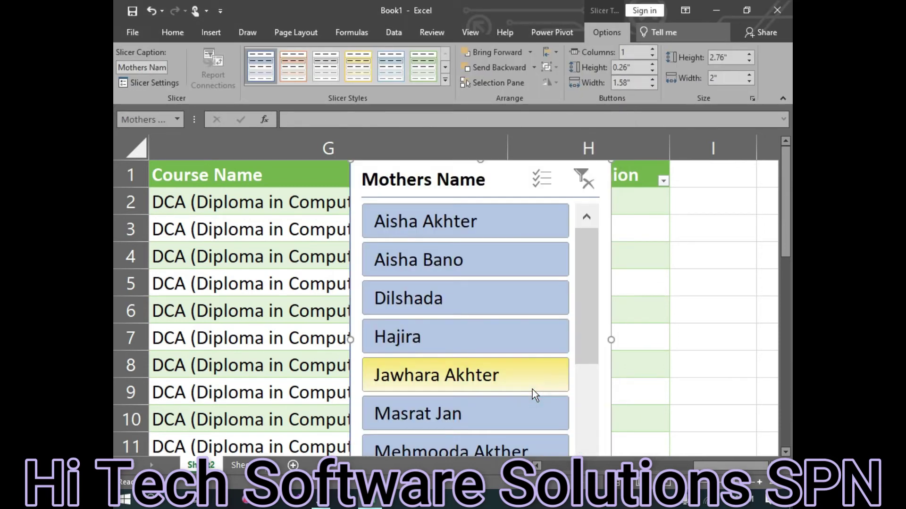
pyautogui.scroll(-1, 444, 264)
pyautogui.scroll(-2, 449, 249)
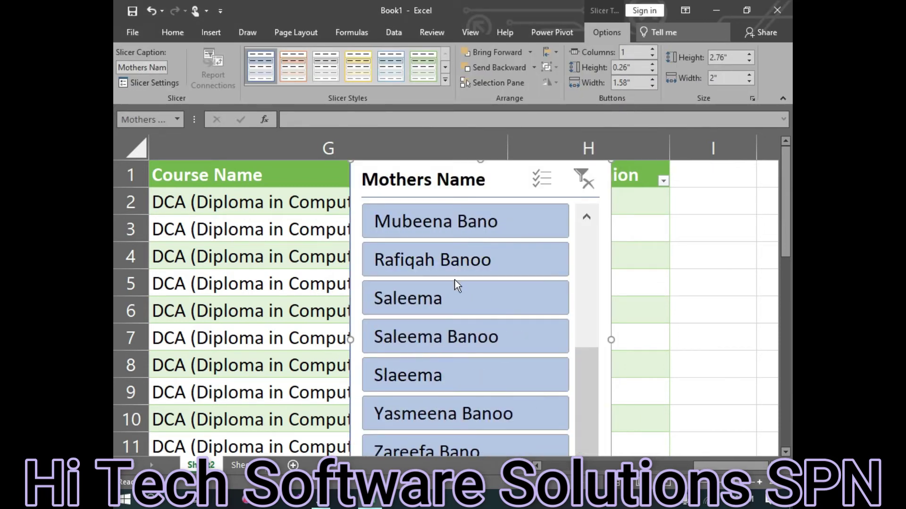
pyautogui.scroll(3, 460, 290)
pyautogui.scroll(-3, 458, 290)
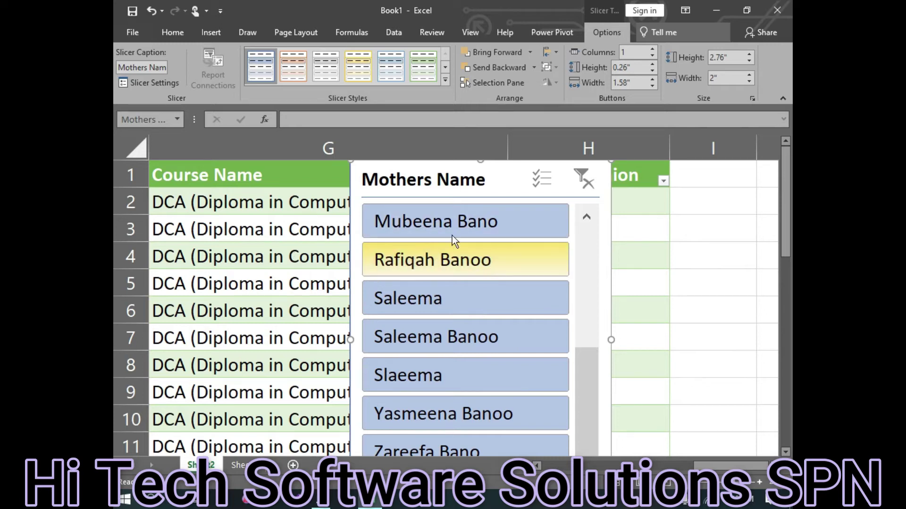
pyautogui.click(583, 183)
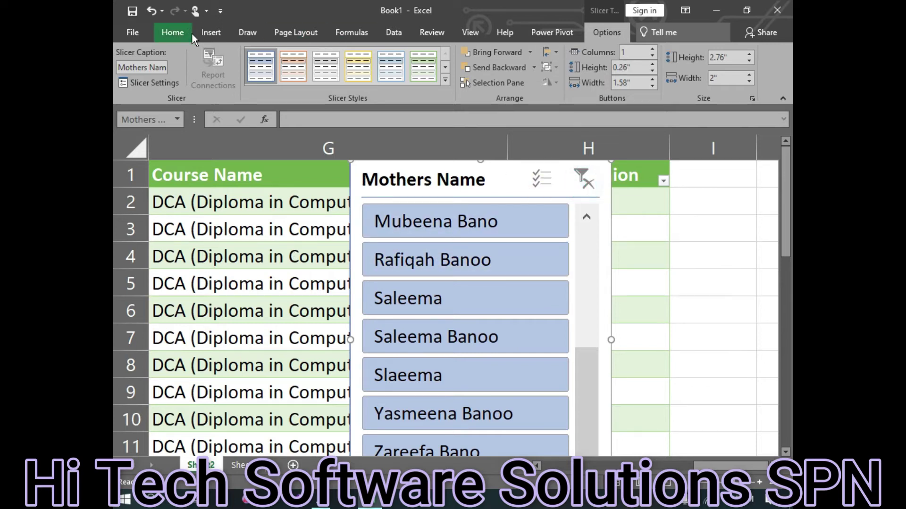
pyautogui.click(211, 32)
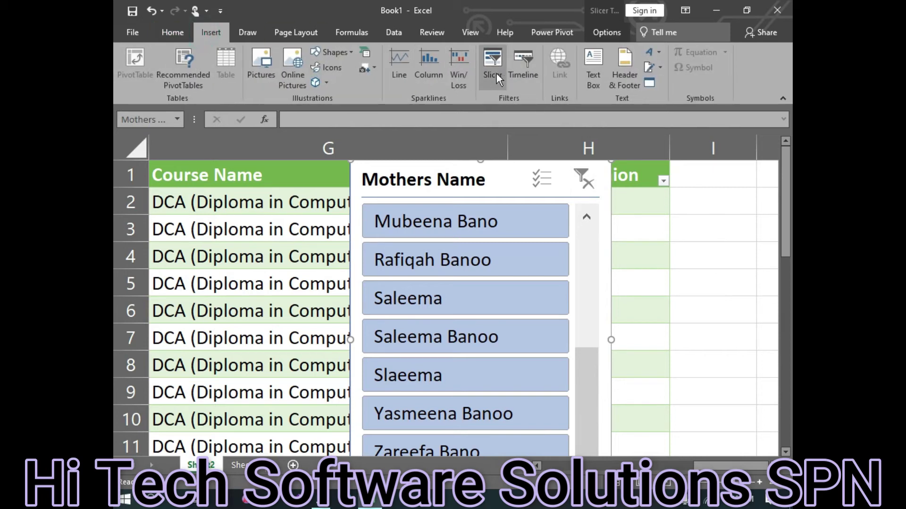
# - Cancel the Insert Slicers dialog without adding a slicer and return to the table
pyautogui.click(495, 73)
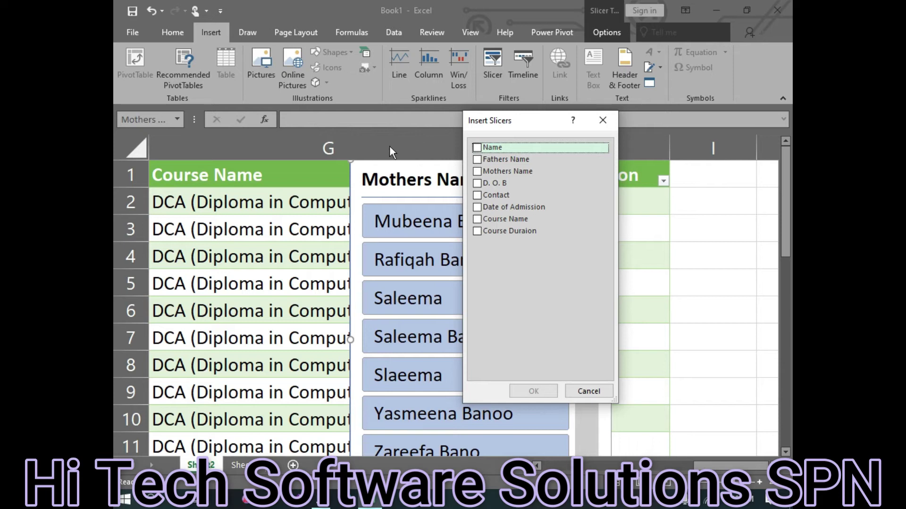
pyautogui.click(602, 120)
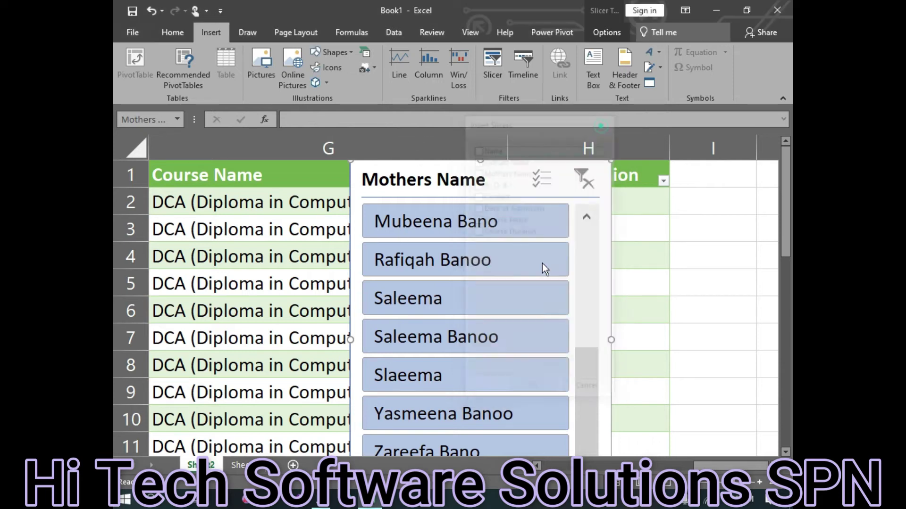
pyautogui.scroll(5, 457, 307)
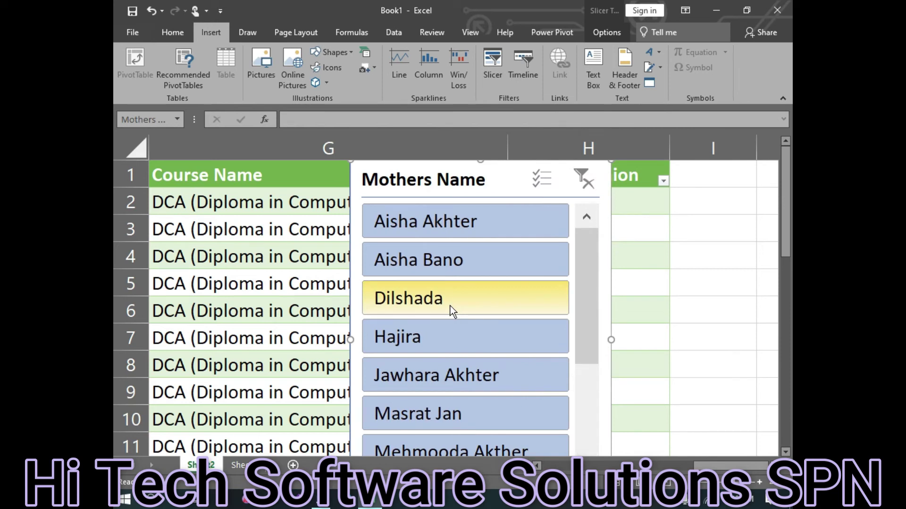
pyautogui.click(275, 310)
# - Shorten the Fathers Name slicer so its bottom edge sits around row 13
pyautogui.scroll(4, 269, 311)
pyautogui.scroll(-3, 264, 311)
pyautogui.scroll(-1, 257, 310)
pyautogui.scroll(-1, 250, 313)
pyautogui.scroll(-5, 404, 237)
pyautogui.scroll(3, 406, 212)
pyautogui.scroll(2, 406, 226)
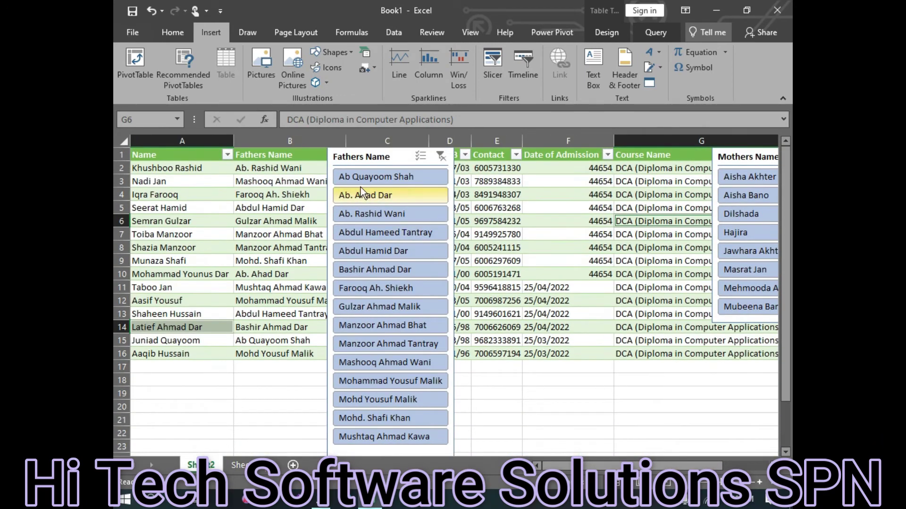
pyautogui.scroll(-1, 382, 377)
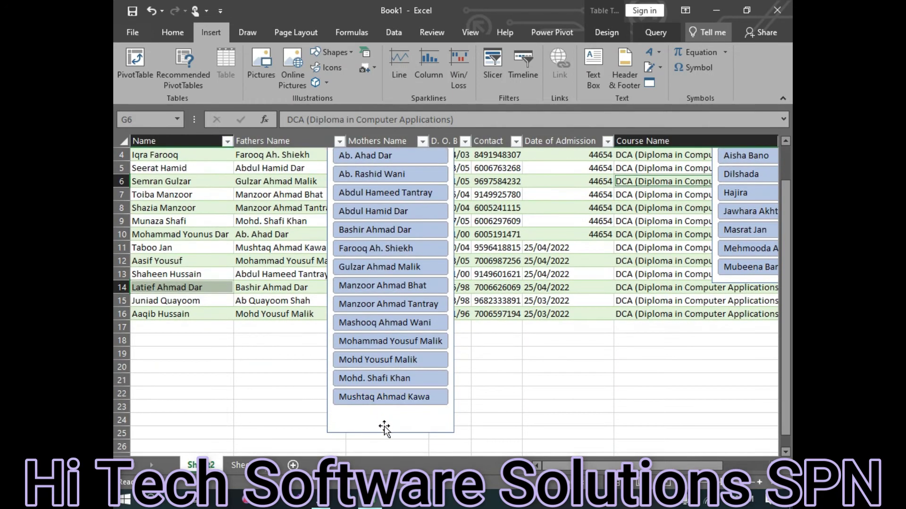
pyautogui.click(387, 426)
pyautogui.moveTo(388, 432); pyautogui.dragTo(390, 302)
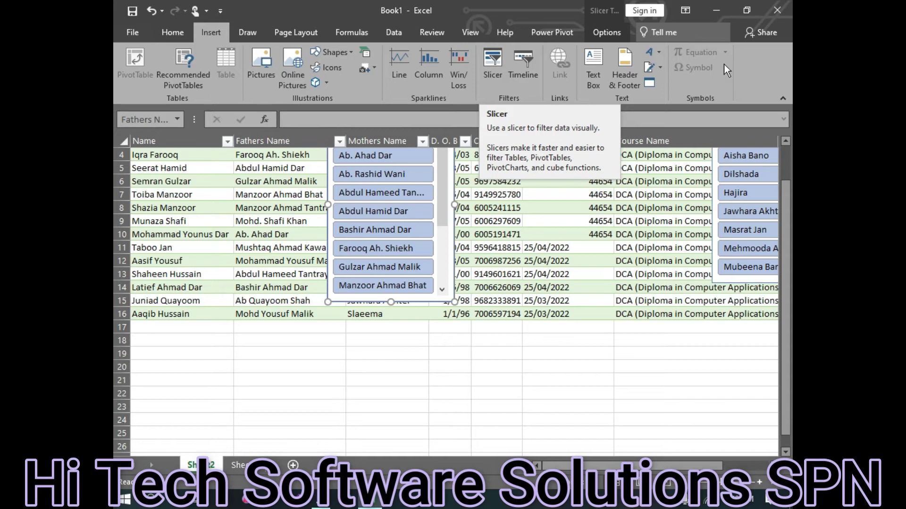
# - Add a text box reading 'THIS IS THE STUDENTS ADMISSION LIST OF HI TECH SOFTWARE SOLUTIONS GAGREAN SHOPIAN' over rows 8–13
pyautogui.click(598, 79)
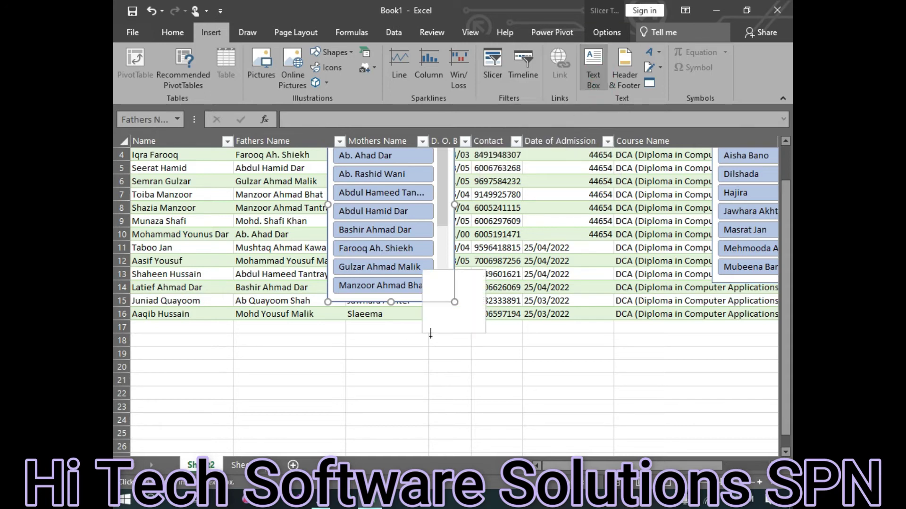
pyautogui.moveTo(229, 350); pyautogui.dragTo(576, 431)
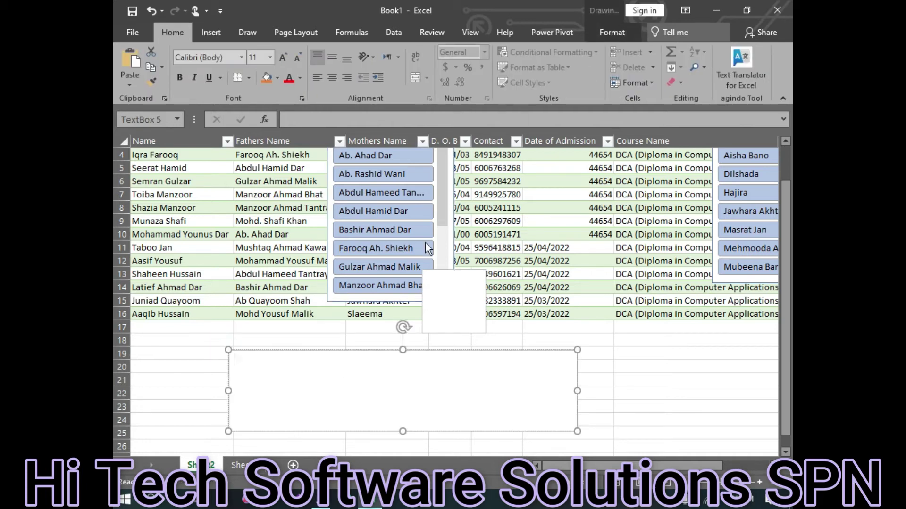
pyautogui.scroll(1, 427, 296)
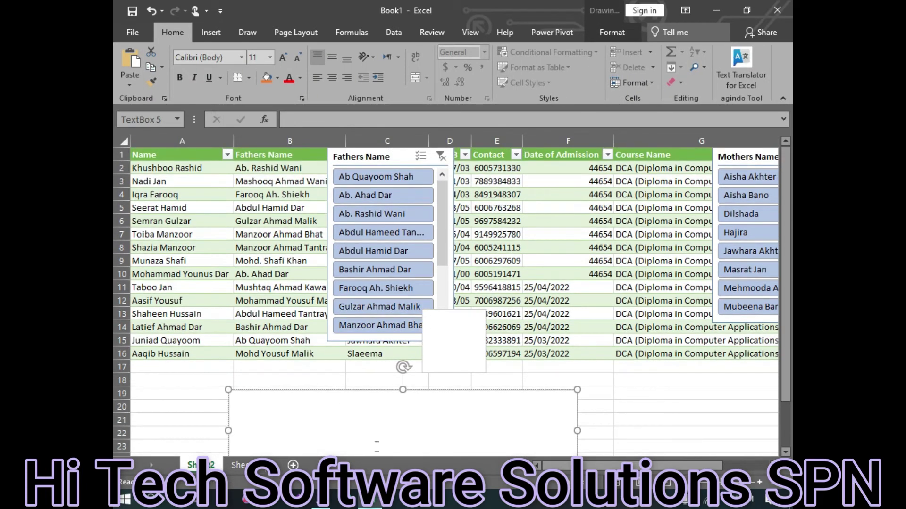
pyautogui.write('TH')
pyautogui.write('S ')
pyautogui.write('S')
pyautogui.write('IS TH')
pyautogui.write('SU')
pyautogui.press('BackSpace')
pyautogui.write('TUDENTS')
pyautogui.write(' L')
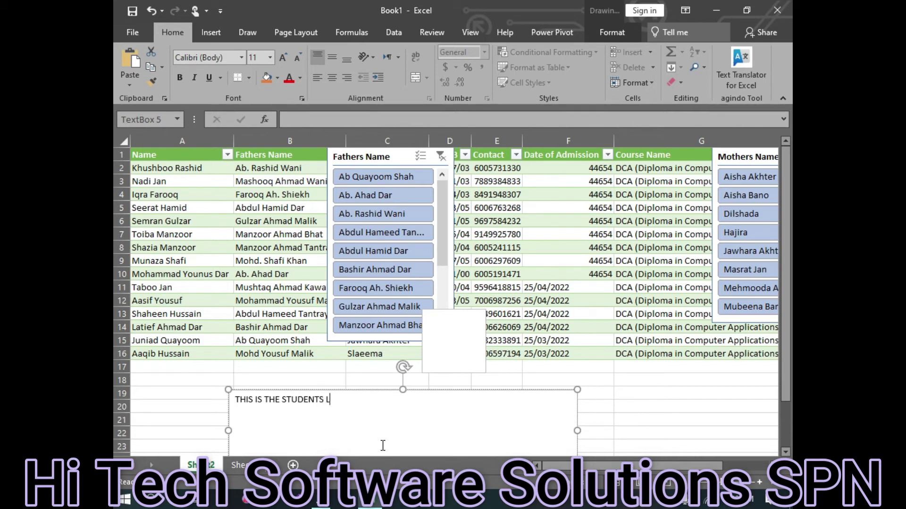
pyautogui.press('BackSpace')
pyautogui.write('ADMISSION ')
pyautogui.write('LIST')
pyautogui.write(' OF HI TECH SOFTEWARE')
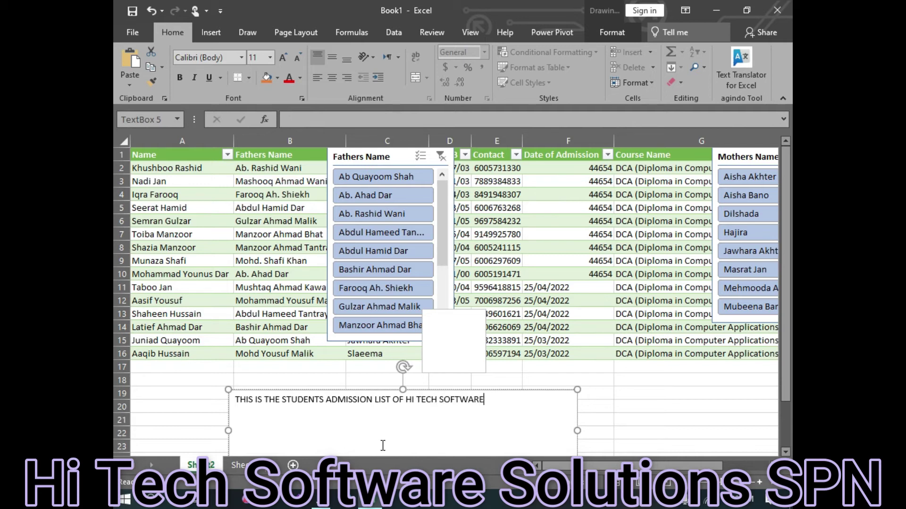
pyautogui.write('SOLUTIONS GAGRE')
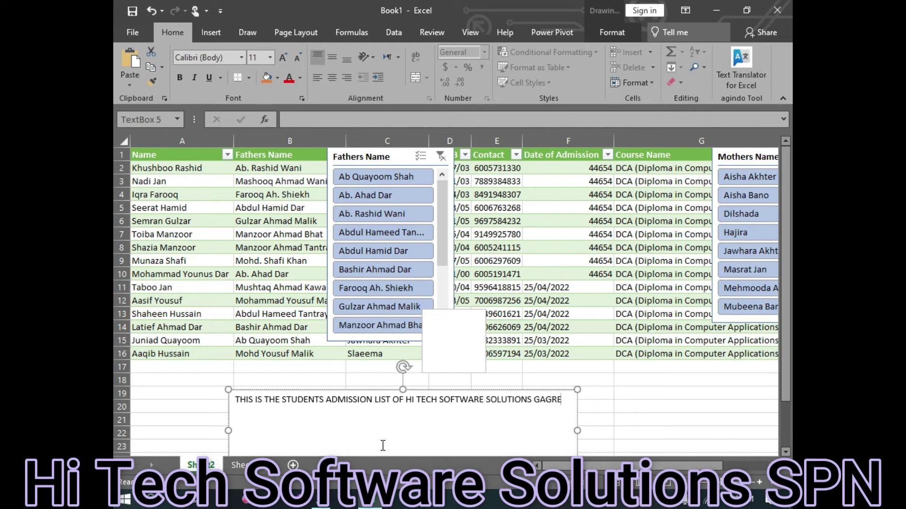
pyautogui.write('AN SHOPIN')
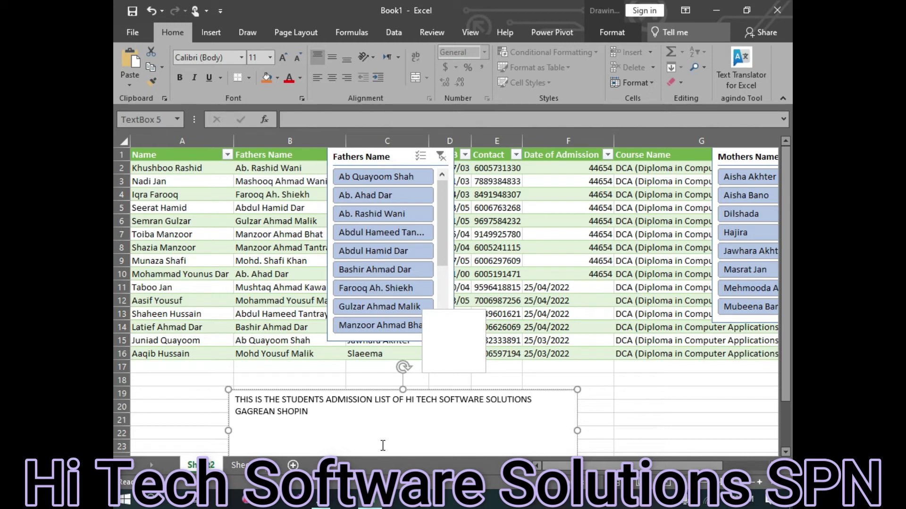
pyautogui.write('AA')
pyautogui.press('BackSpace')
pyautogui.moveTo(579, 412); pyautogui.dragTo(625, 263)
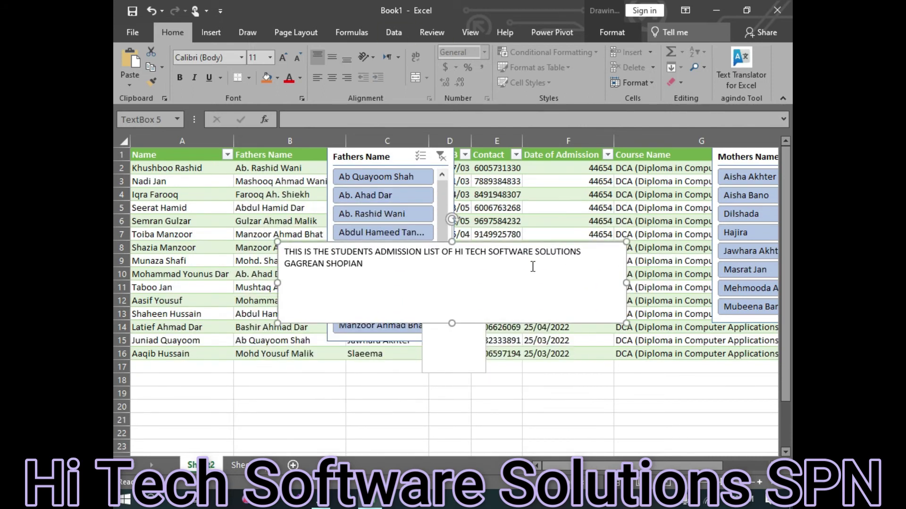
# - Give the title text box no fill so it is transparent, and move it below the table
pyautogui.click(621, 31)
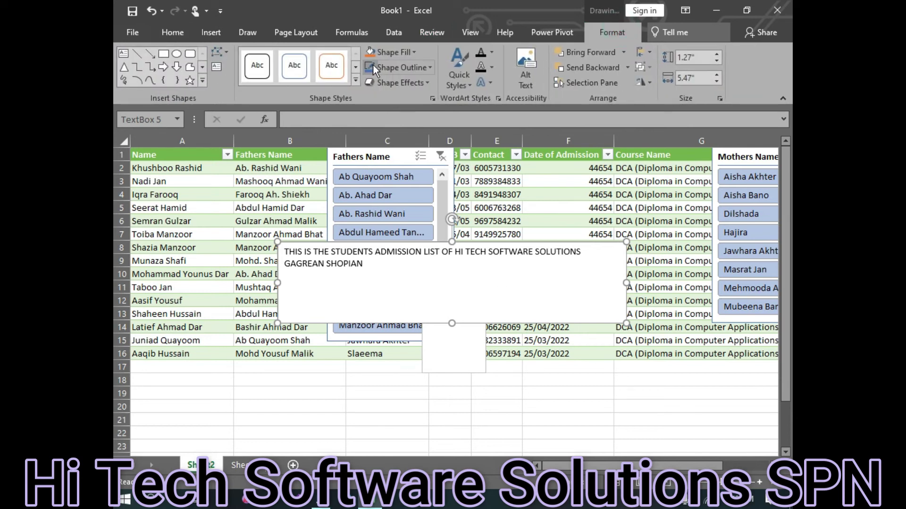
pyautogui.click(391, 52)
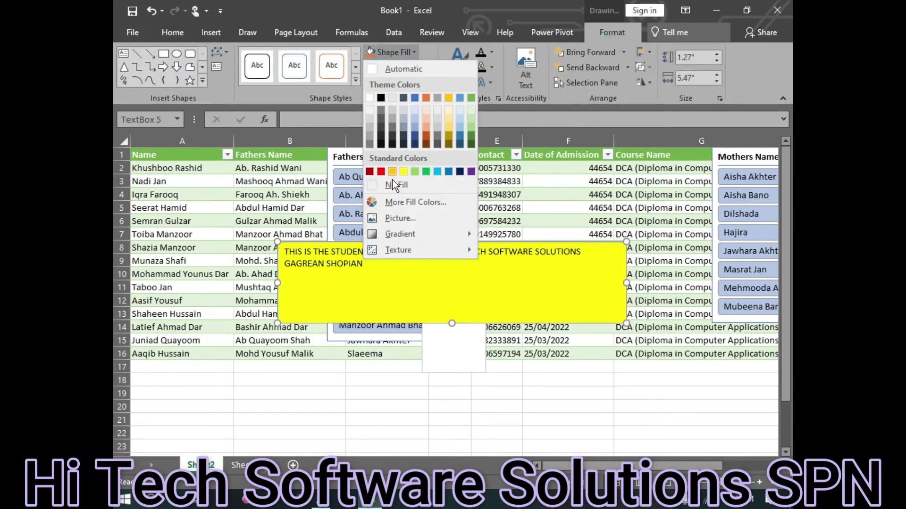
pyautogui.click(373, 188)
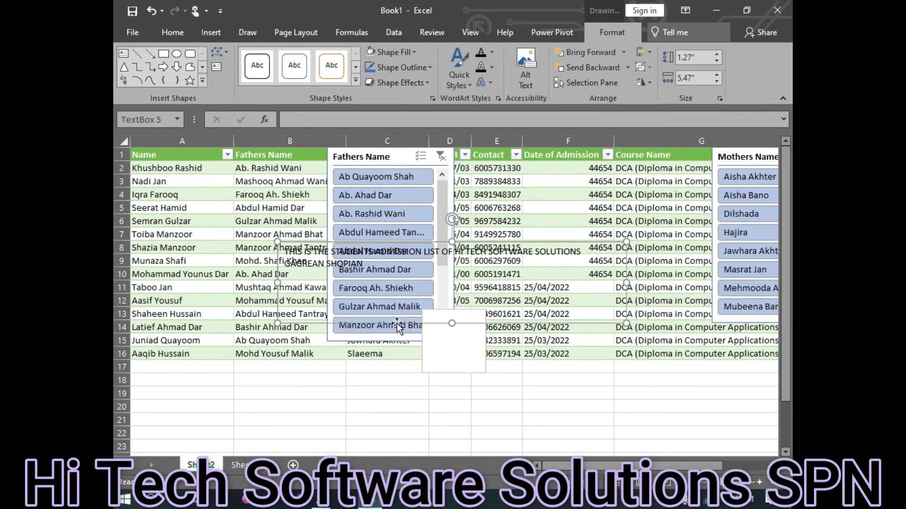
pyautogui.moveTo(397, 324); pyautogui.dragTo(376, 406)
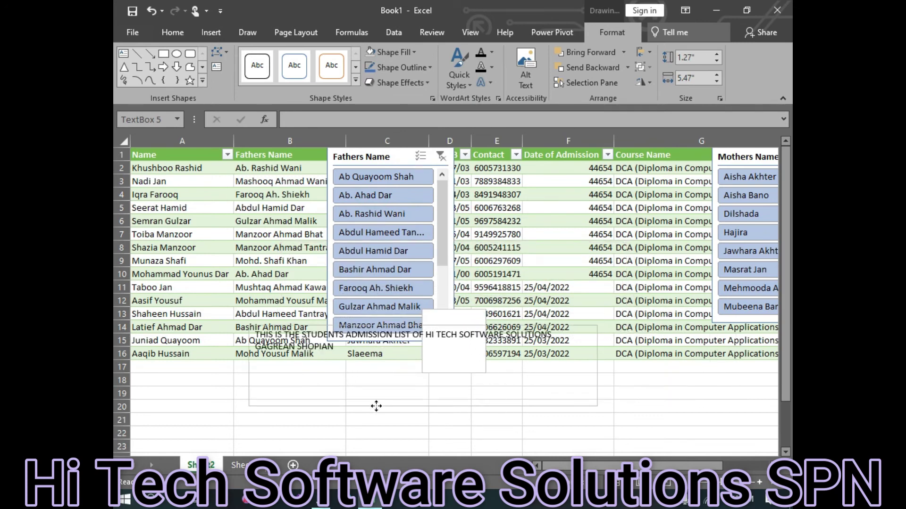
pyautogui.hotkey('ctrl', 'z')
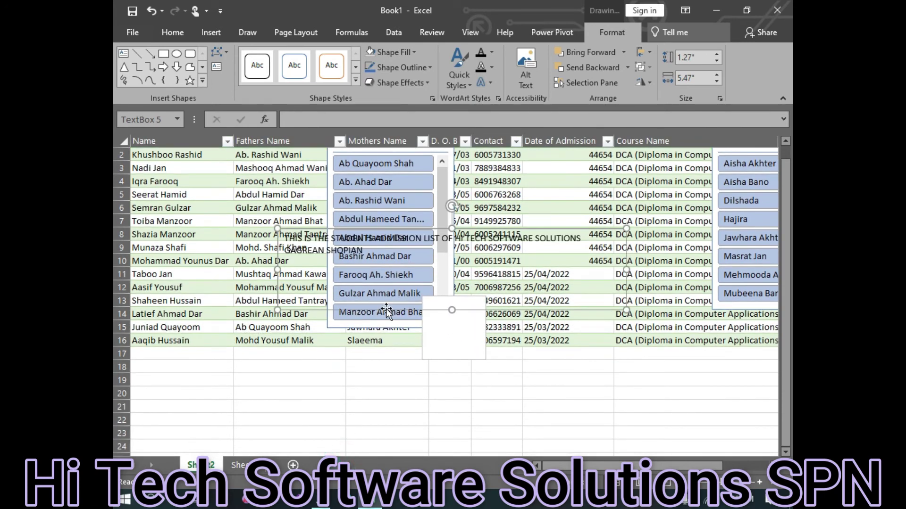
pyautogui.moveTo(386, 312); pyautogui.dragTo(366, 439)
# - Make the title text red, bold and size 16, and place the box over the table
pyautogui.click(366, 398)
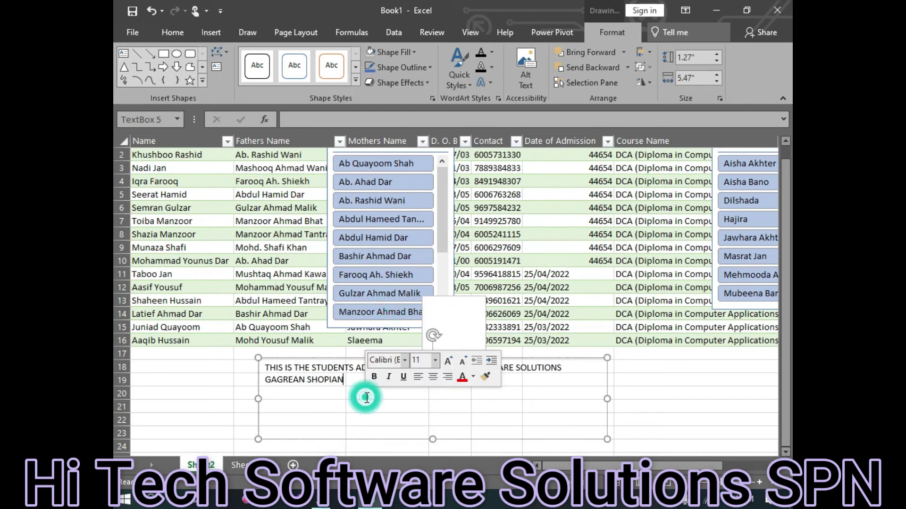
pyautogui.hotkey('ctrl', 'a')
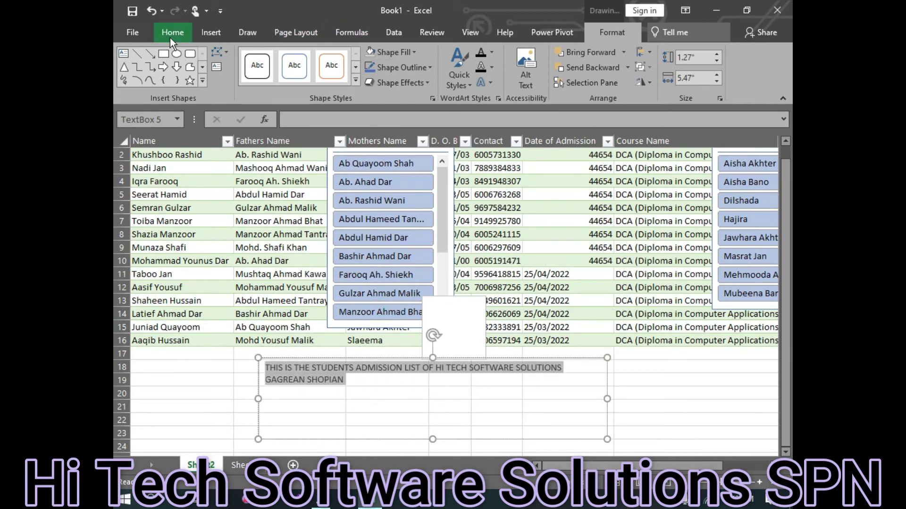
pyautogui.click(170, 38)
pyautogui.click(289, 78)
pyautogui.click(181, 83)
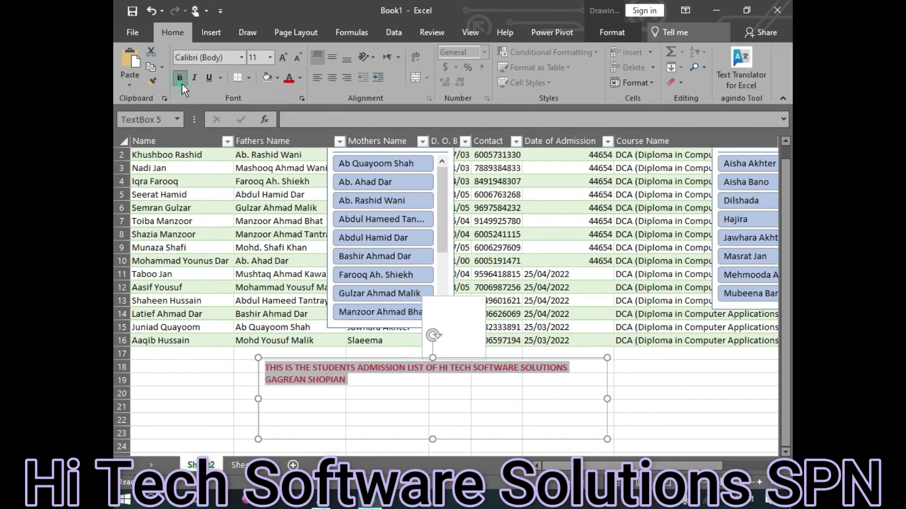
pyautogui.click(287, 58)
pyautogui.click(287, 58)
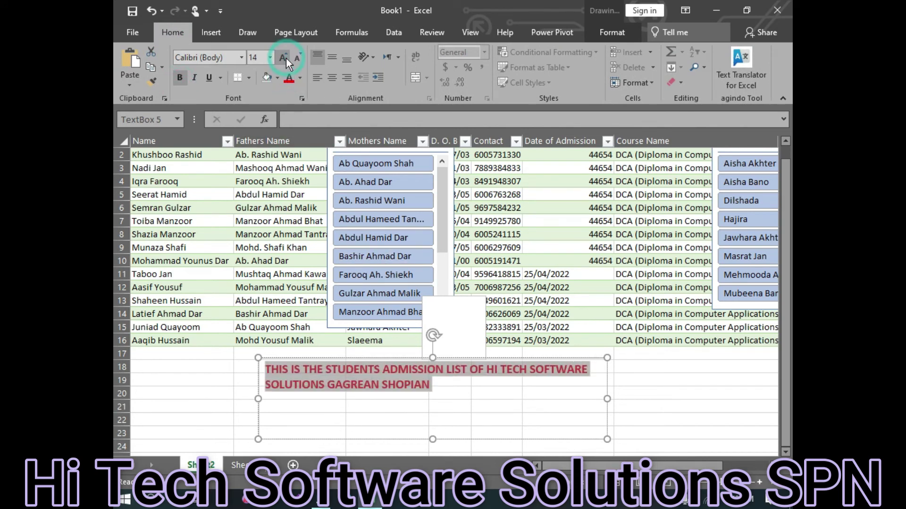
pyautogui.click(283, 57)
pyautogui.moveTo(383, 439)
pyautogui.mouseDown()
pyautogui.moveTo(364, 305)
pyautogui.moveTo(413, 309)
pyautogui.moveTo(448, 297)
pyautogui.mouseUp()
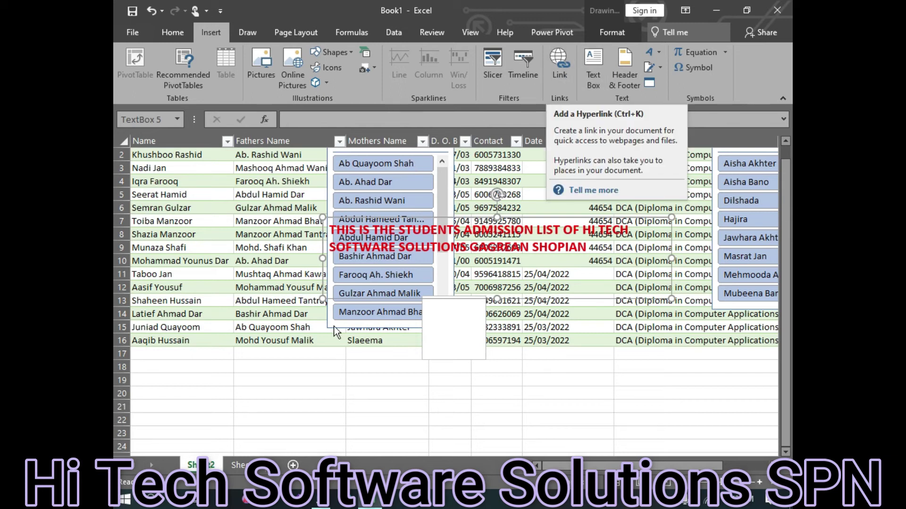
# - Hyperlink cell B19 to the existing file Time Table.pdf in Documents
pyautogui.rightClick(302, 381)
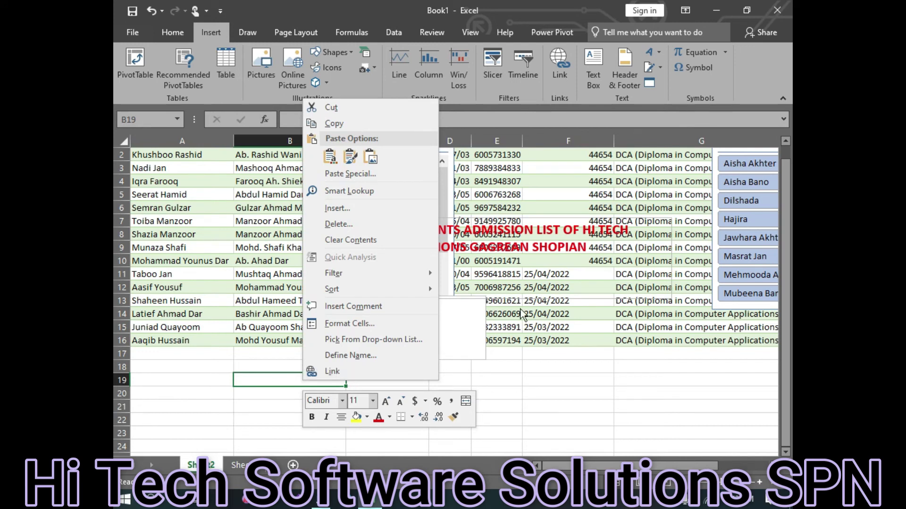
pyautogui.click(552, 359)
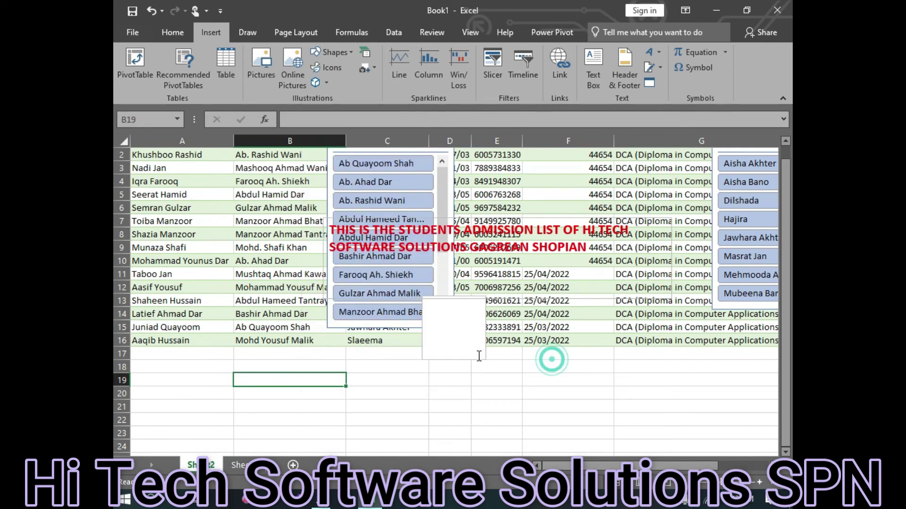
pyautogui.click(568, 70)
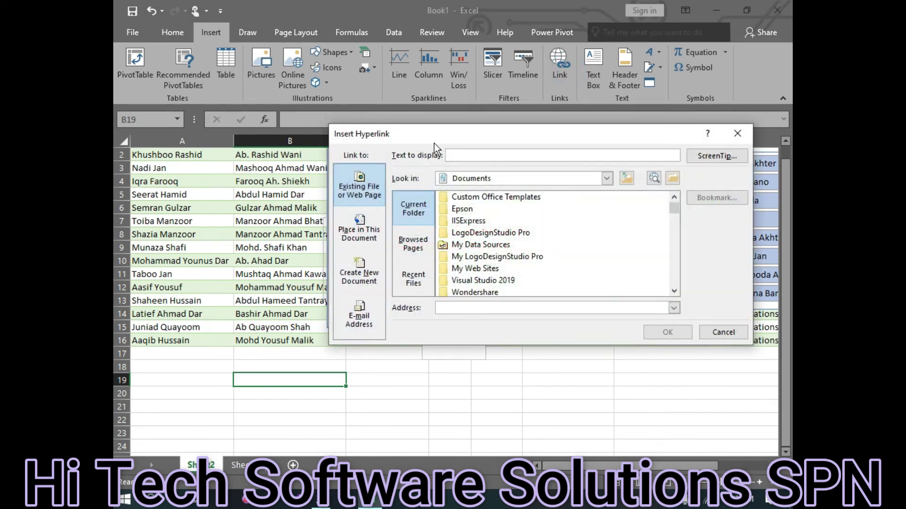
pyautogui.moveTo(439, 134); pyautogui.dragTo(358, 117)
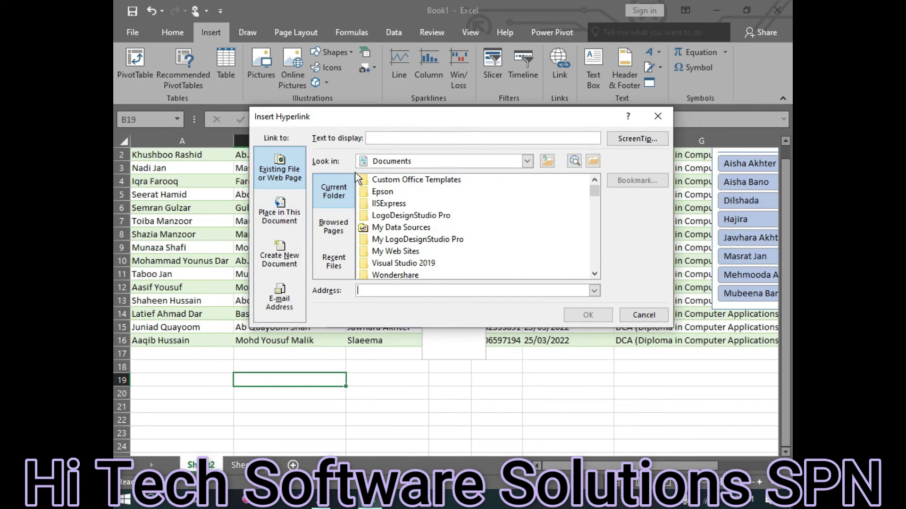
pyautogui.click(289, 173)
pyautogui.scroll(-3, 440, 227)
pyautogui.scroll(-5, 438, 229)
pyautogui.scroll(-5, 432, 228)
pyautogui.scroll(-3, 420, 232)
pyautogui.scroll(-1, 420, 232)
pyautogui.scroll(3, 420, 232)
pyautogui.scroll(-5, 419, 235)
pyautogui.scroll(1, 417, 216)
pyautogui.scroll(4, 417, 216)
pyautogui.scroll(-1, 414, 213)
pyautogui.scroll(-4, 410, 214)
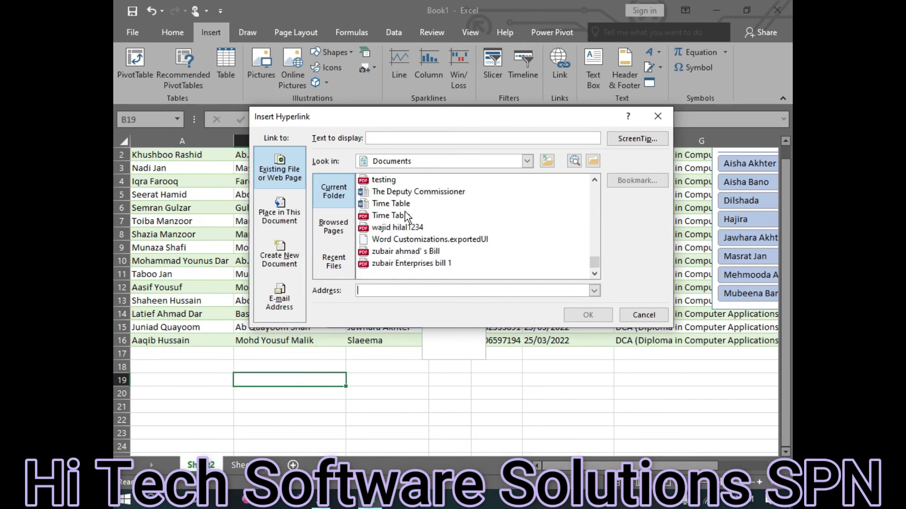
pyautogui.click(388, 217)
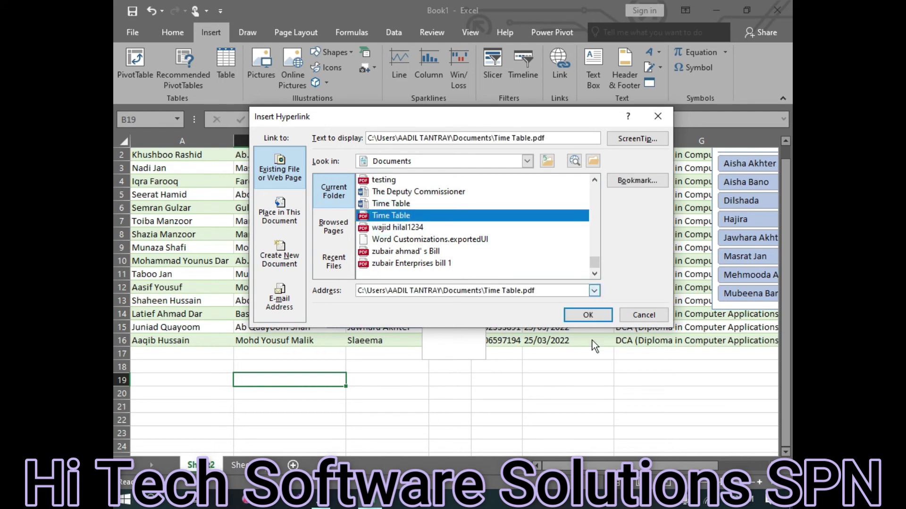
pyautogui.click(585, 315)
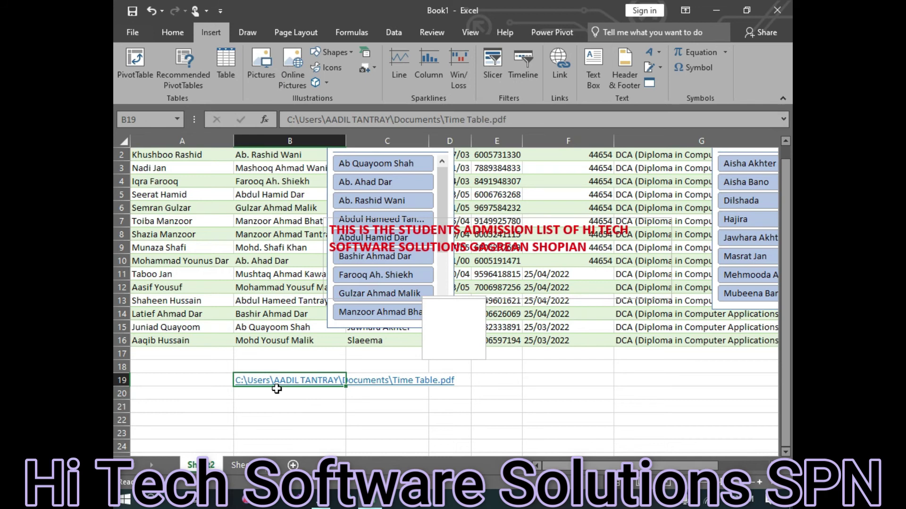
# - Test that the B19 link opens the Time Table PDF, then select cell C20
pyautogui.click(319, 383)
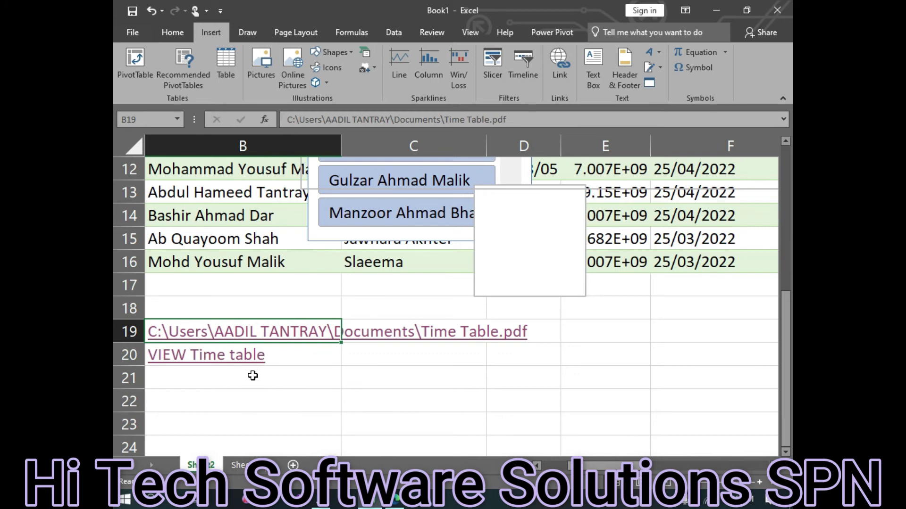
pyautogui.click(251, 375)
pyautogui.doubleClick(238, 378)
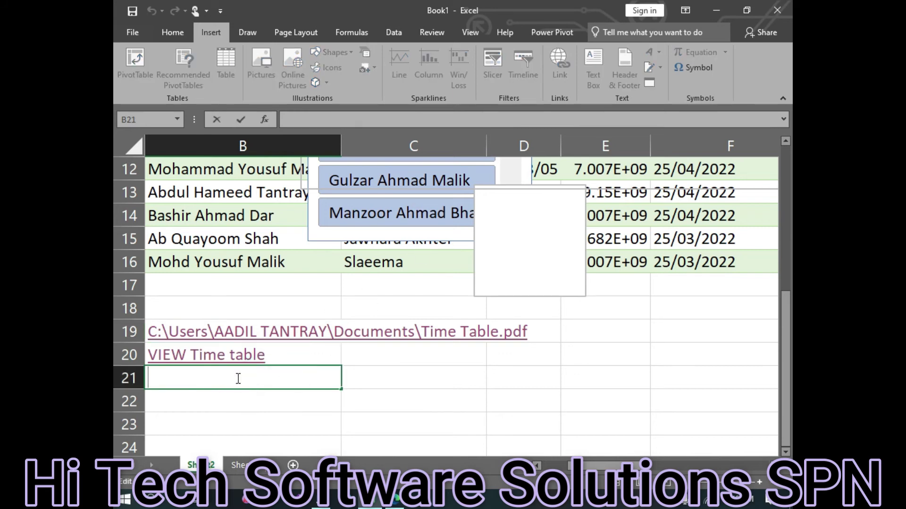
pyautogui.click(403, 359)
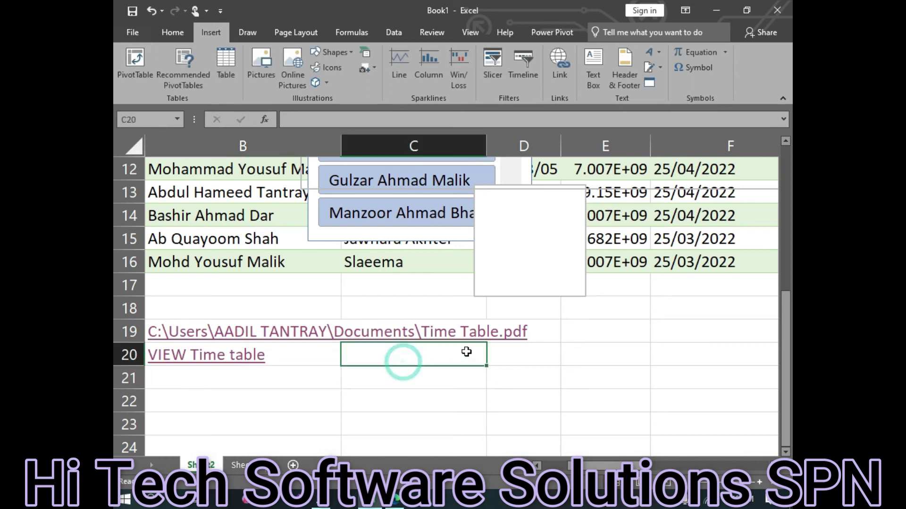
# - Briefly look through File Explorer, then return to the Excel workbook
pyautogui.click(214, 500)
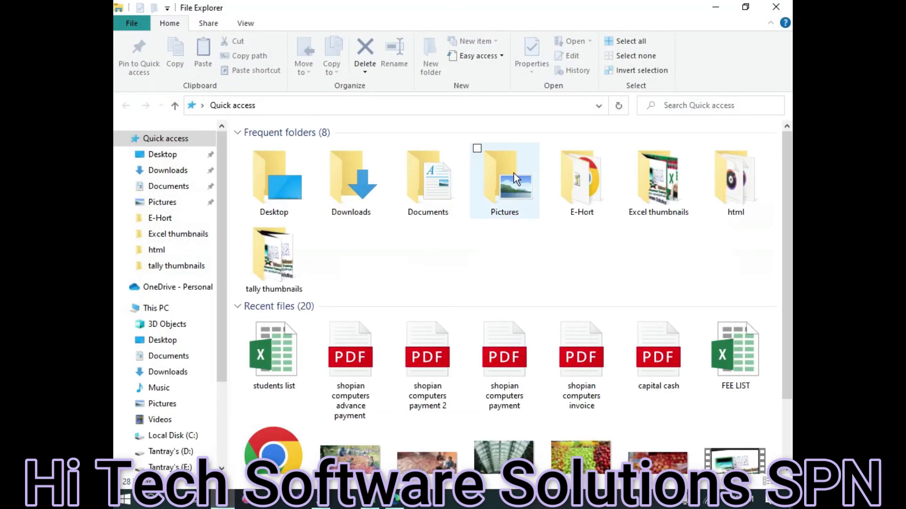
pyautogui.scroll(-2, 409, 375)
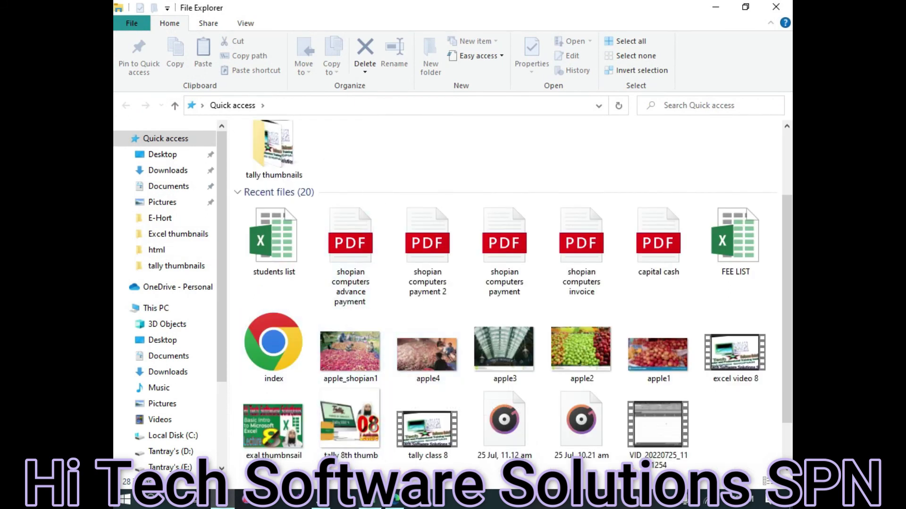
pyautogui.click(339, 444)
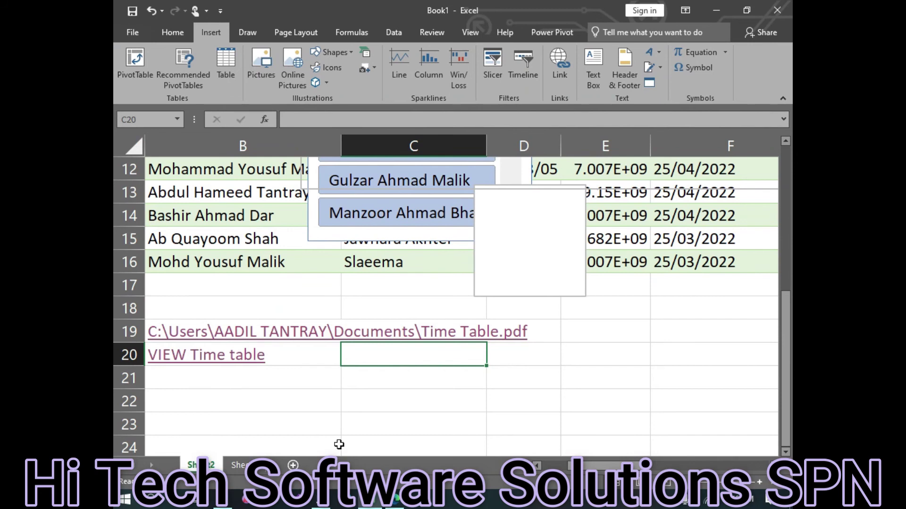
# - Enter the label 'Check invoice' in cell C20
pyautogui.write('vi')
pyautogui.press('BackSpace')
pyautogui.press('BackSpace')
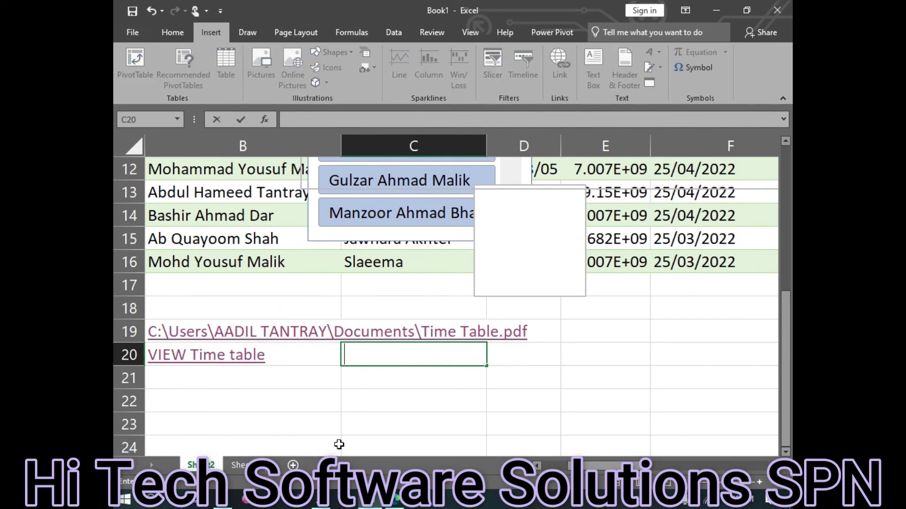
pyautogui.write('Check ')
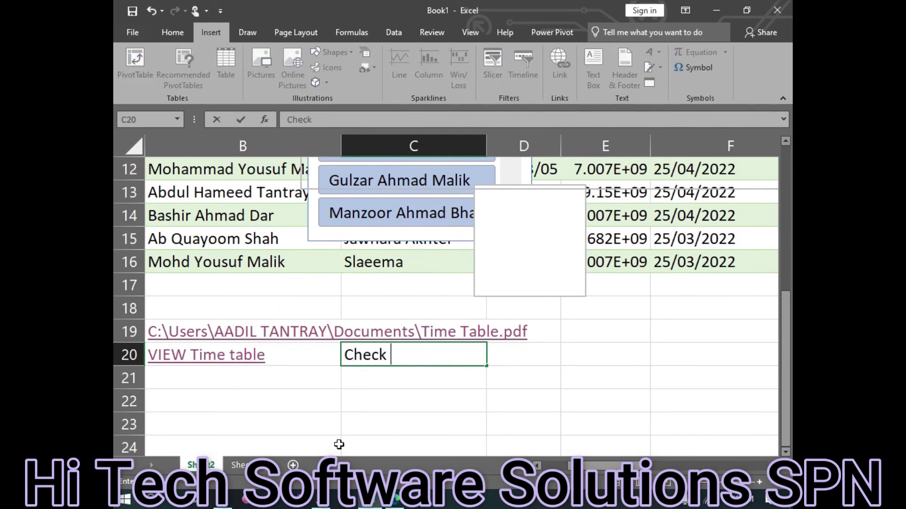
pyautogui.write('billa')
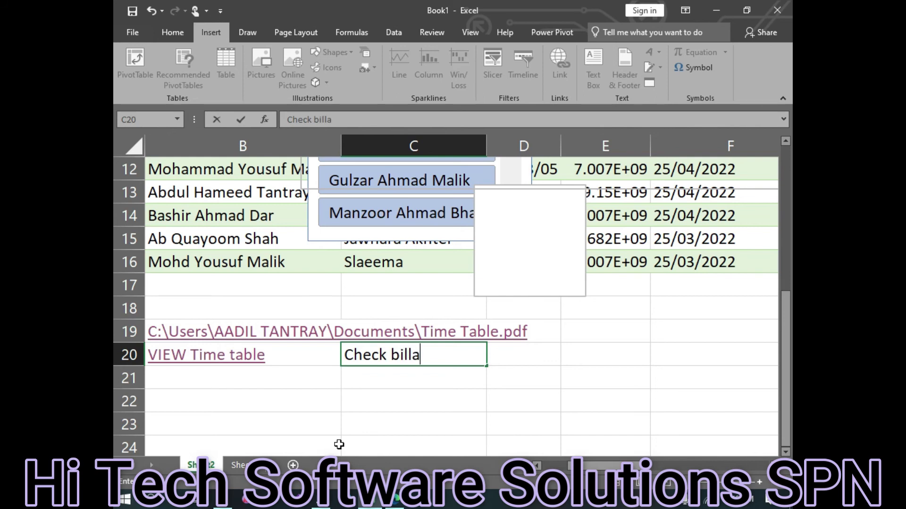
pyautogui.press('BackSpace')
pyautogui.press('BackSpace')
pyautogui.press('BackSpace')
pyautogui.press('BackSpace')
pyautogui.press('BackSpace')
pyautogui.write('invoice')
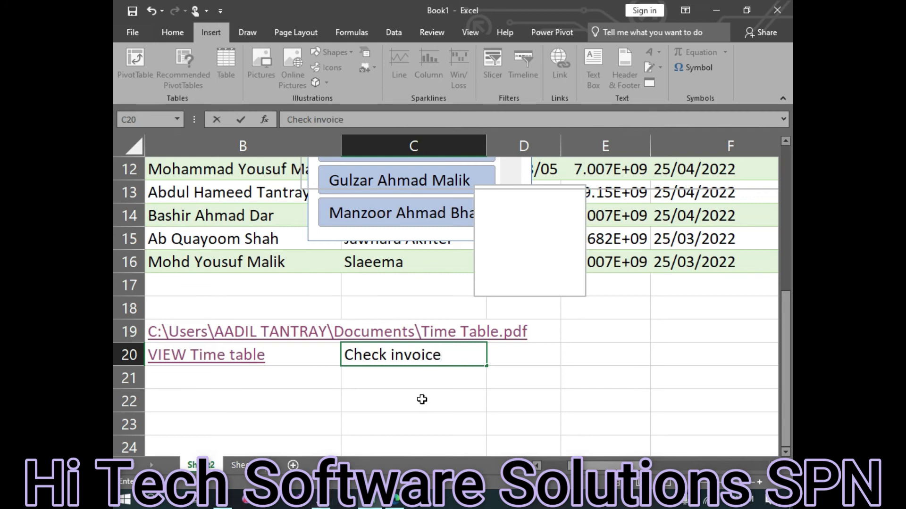
pyautogui.click(461, 404)
pyautogui.click(415, 357)
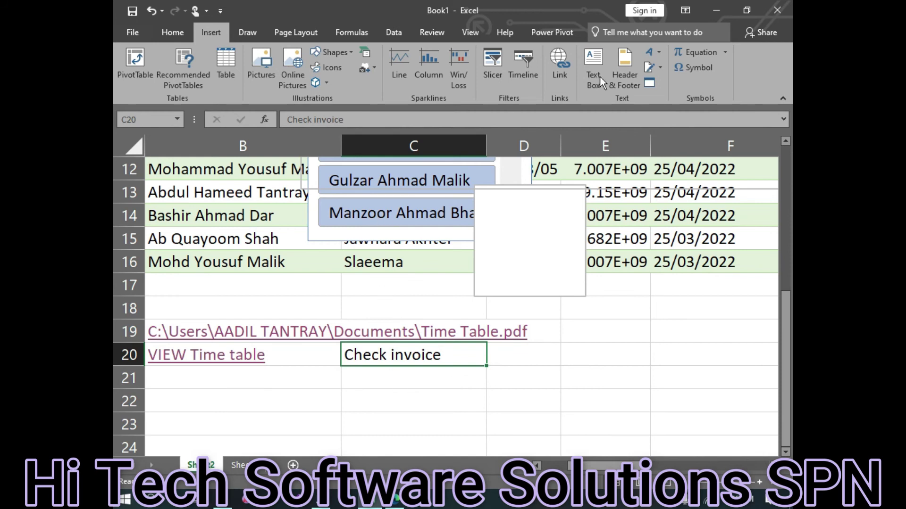
# - Hyperlink C20 to the 'shopian computers advance payment' PDF on the Desktop
pyautogui.click(556, 73)
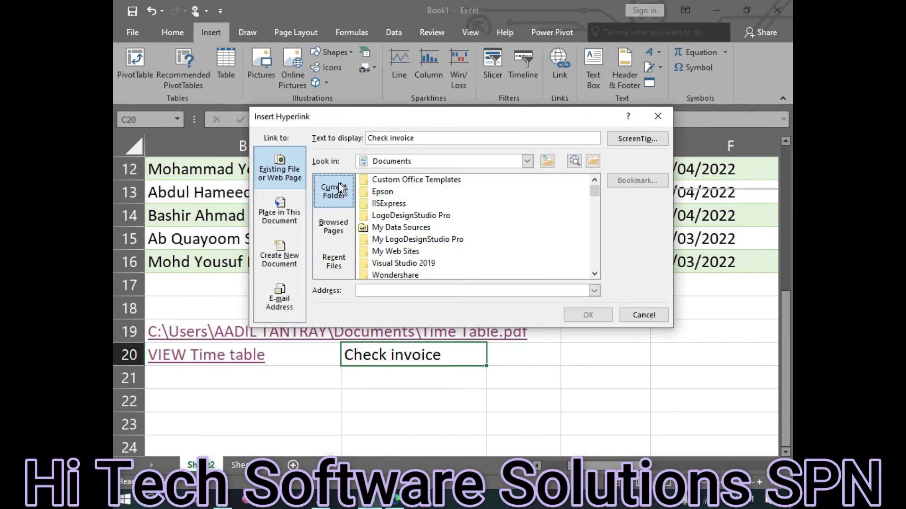
pyautogui.scroll(-5, 449, 218)
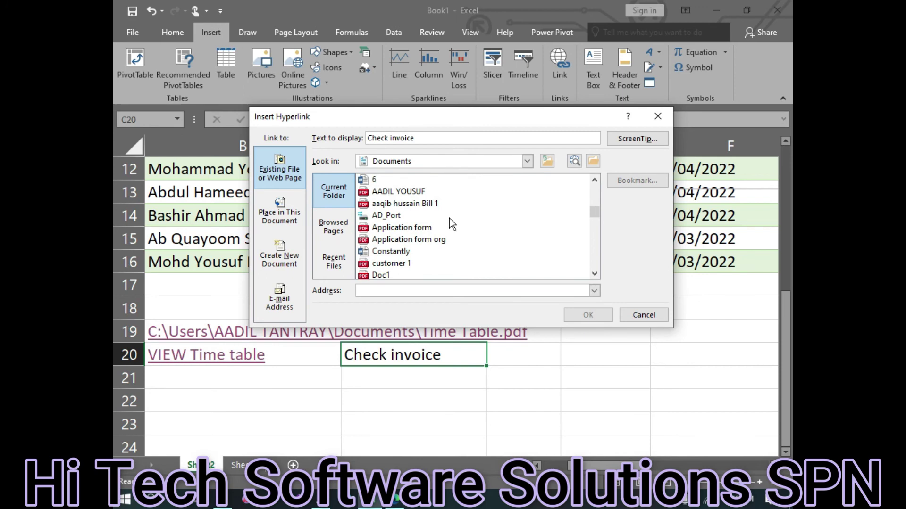
pyautogui.scroll(-15, 449, 219)
pyautogui.scroll(10, 425, 220)
pyautogui.scroll(5, 418, 221)
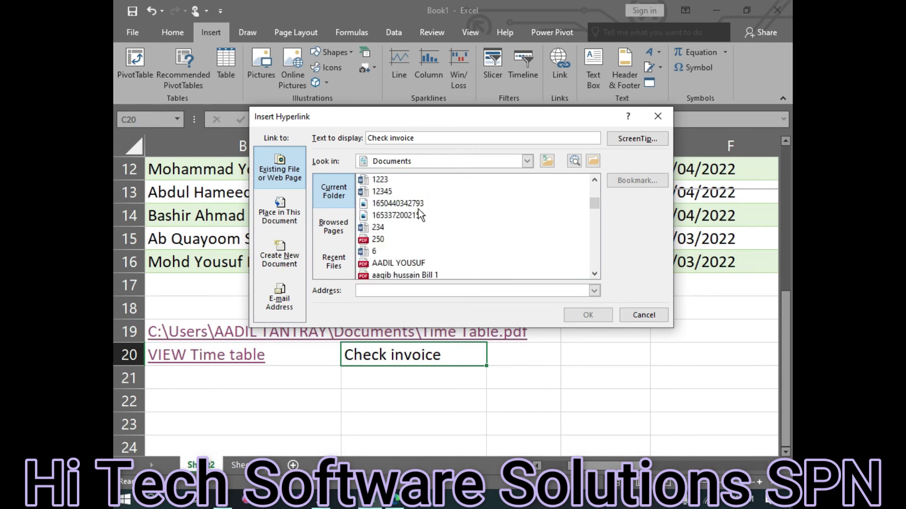
pyautogui.scroll(3, 448, 210)
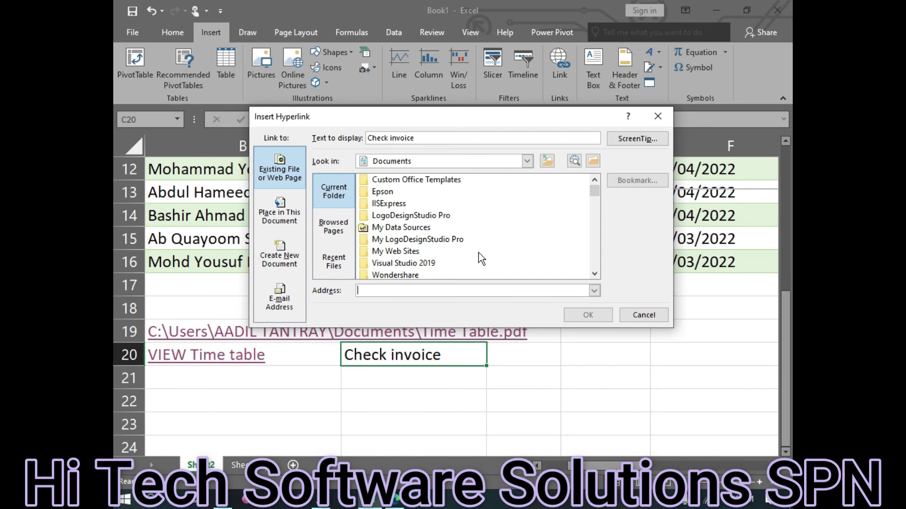
pyautogui.click(527, 161)
pyautogui.scroll(1, 436, 212)
pyautogui.scroll(-5, 435, 210)
pyautogui.scroll(2, 434, 213)
pyautogui.scroll(2, 434, 212)
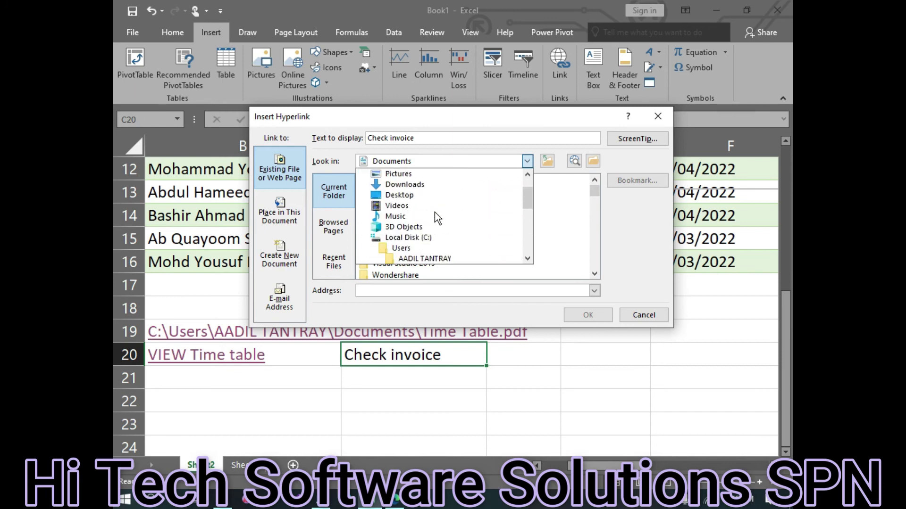
pyautogui.click(398, 195)
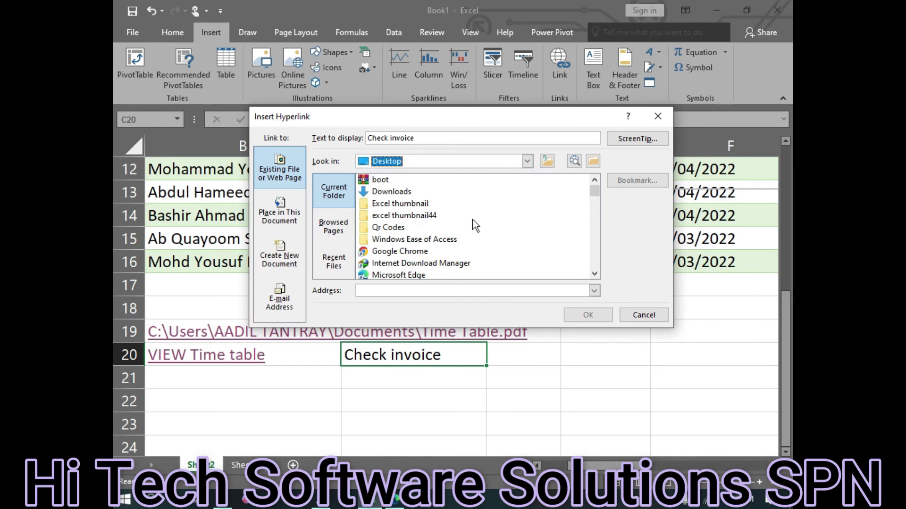
pyautogui.scroll(-3, 475, 225)
pyautogui.scroll(-2, 475, 225)
pyautogui.scroll(-3, 474, 226)
pyautogui.scroll(1, 476, 228)
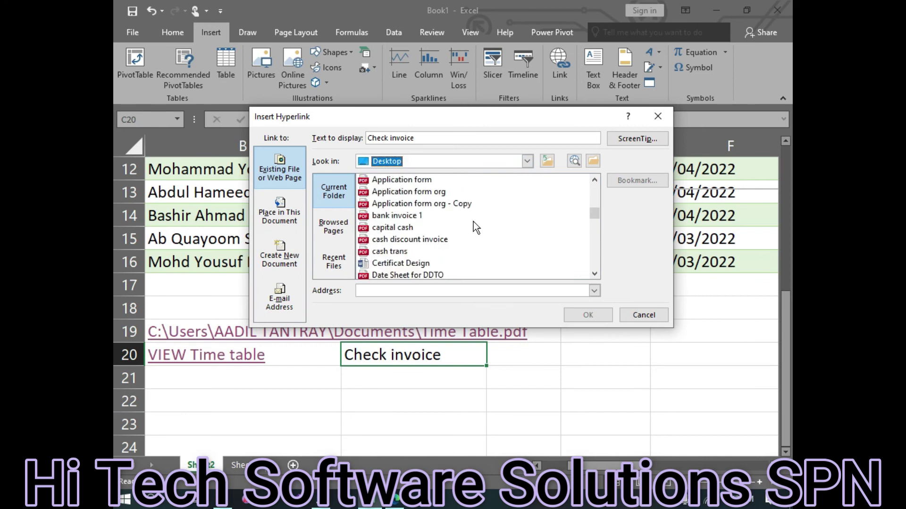
pyautogui.scroll(1, 474, 222)
pyautogui.scroll(2, 448, 231)
pyautogui.scroll(-10, 420, 255)
pyautogui.scroll(-5, 420, 254)
pyautogui.scroll(-1, 406, 250)
pyautogui.scroll(2, 384, 246)
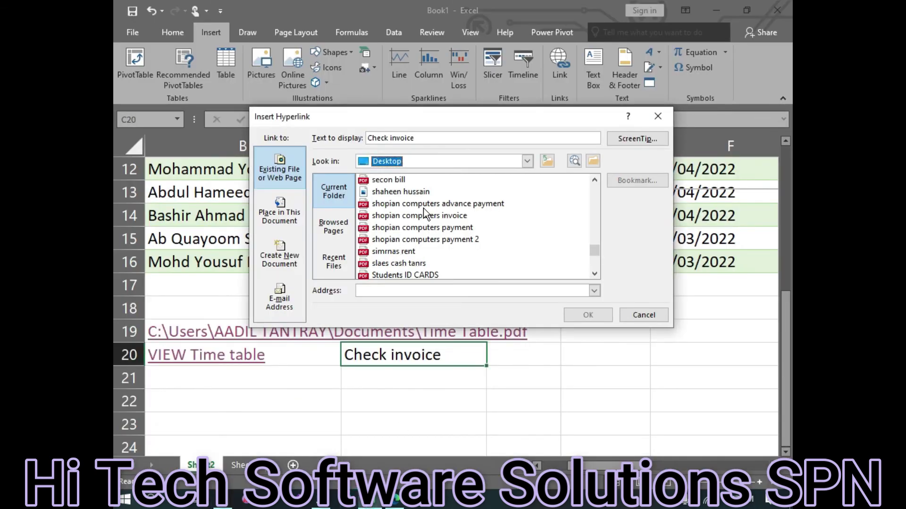
pyautogui.click(447, 203)
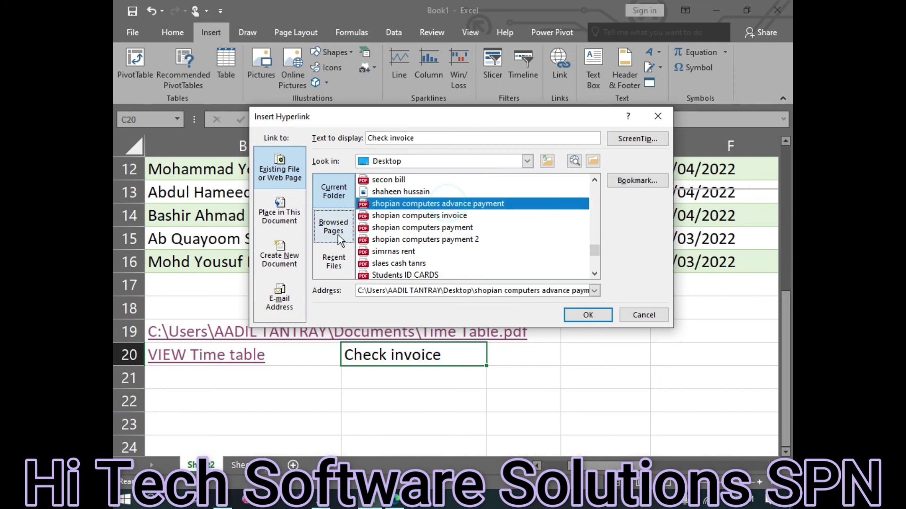
pyautogui.click(588, 315)
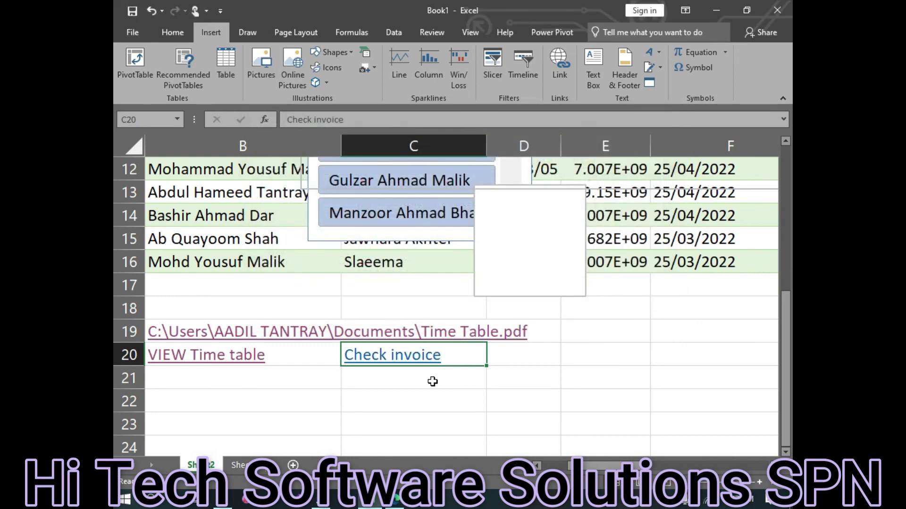
# - Follow the Check invoice link, accept the security prompts so the PDF opens, and return to Excel
pyautogui.click(418, 361)
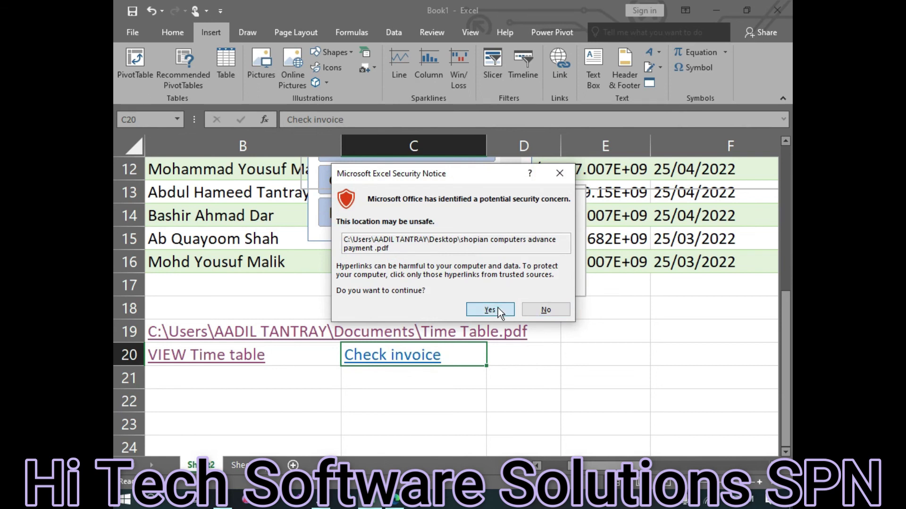
pyautogui.click(497, 308)
pyautogui.click(507, 331)
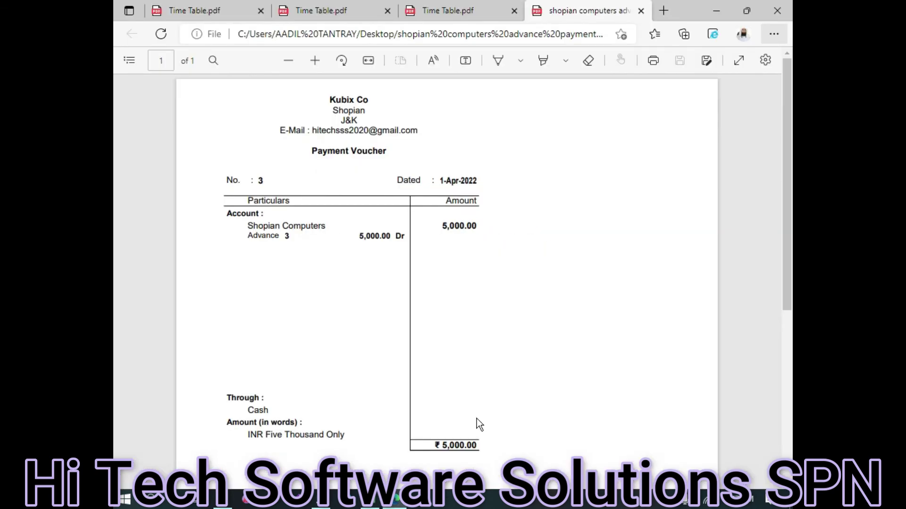
pyautogui.hotkey('alt', 'Tab')
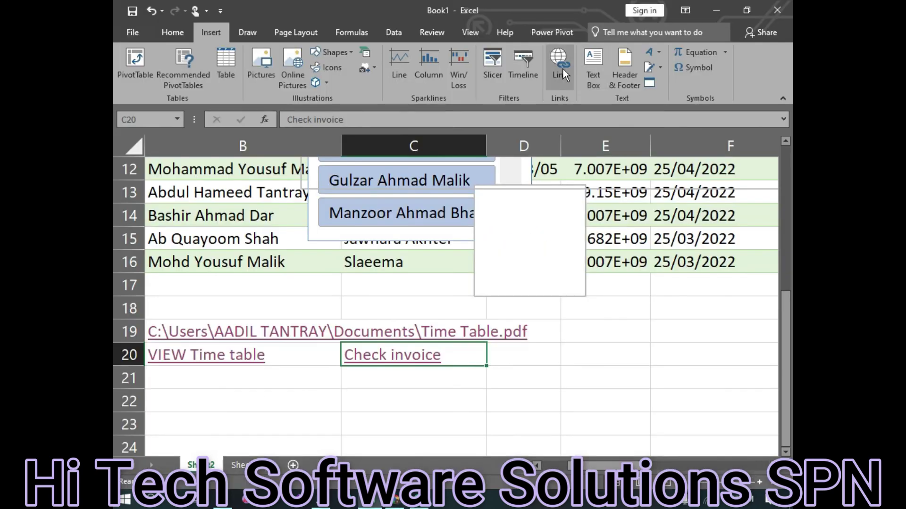
# - Reopen C20's hyperlink settings on Browsed Pages, then switch to File Explorer
pyautogui.click(562, 68)
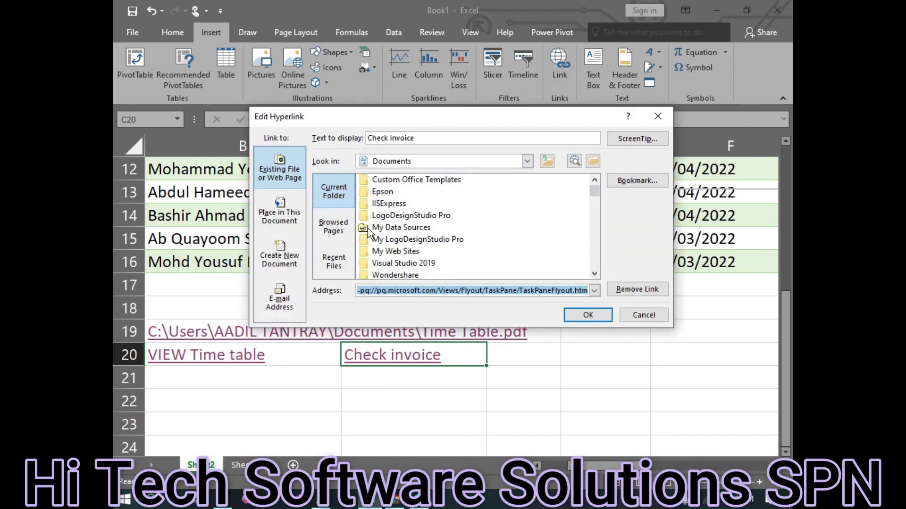
pyautogui.click(350, 234)
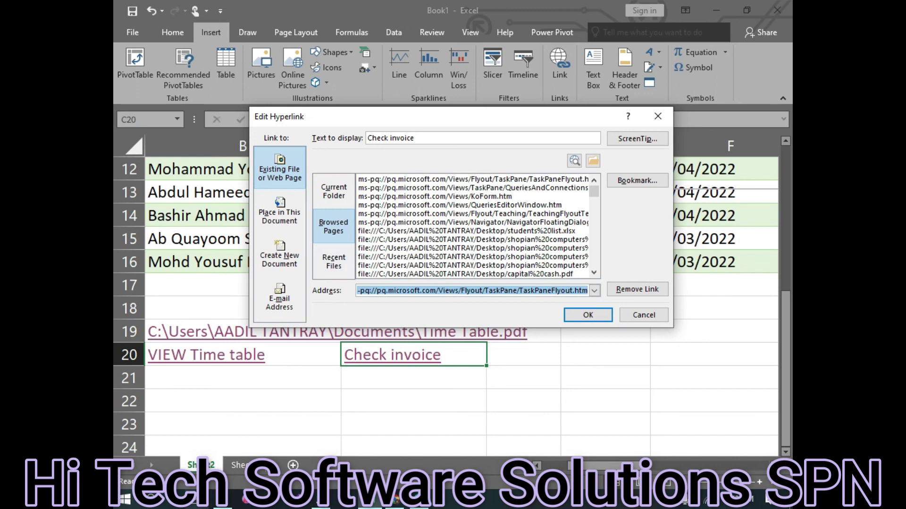
pyautogui.click(231, 500)
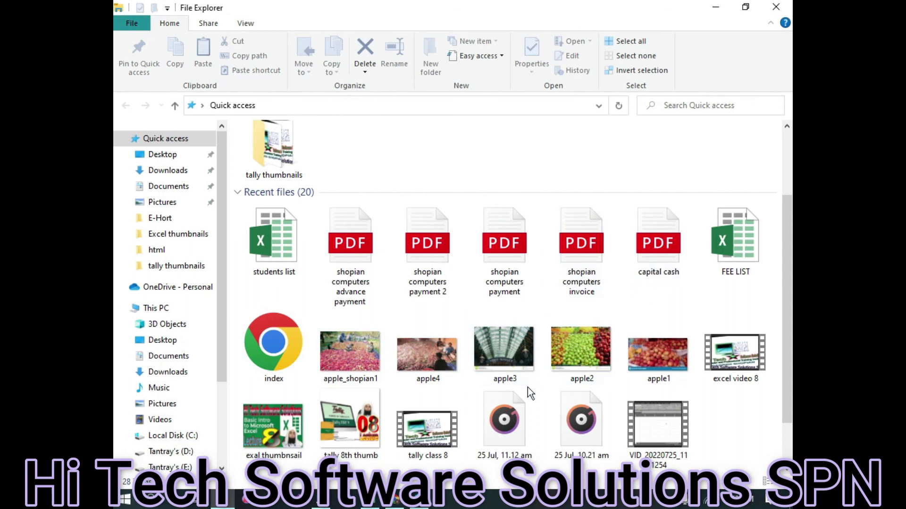
# - Open the capital cash PDF from Quick access, undoing an accidental delete, then minimize the viewer
pyautogui.click(645, 276)
pyautogui.press('Delete')
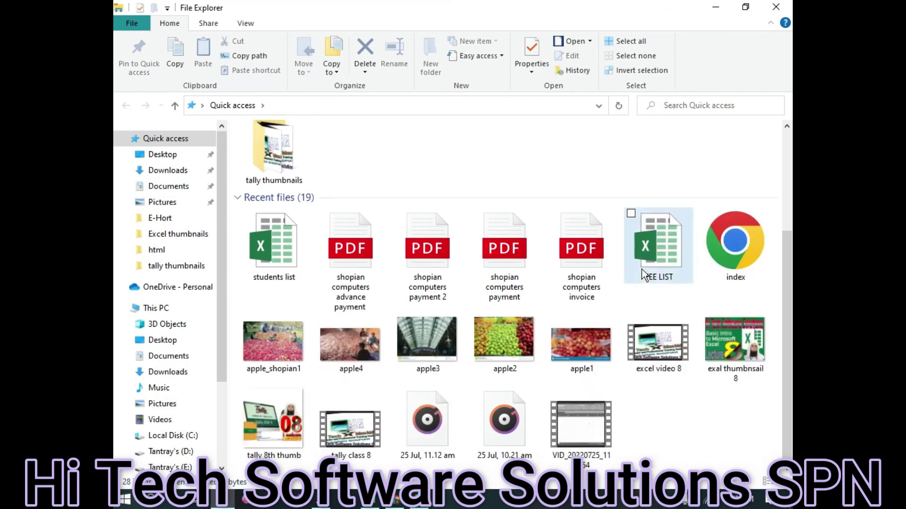
pyautogui.hotkey('ctrl', 'z')
pyautogui.press('Return')
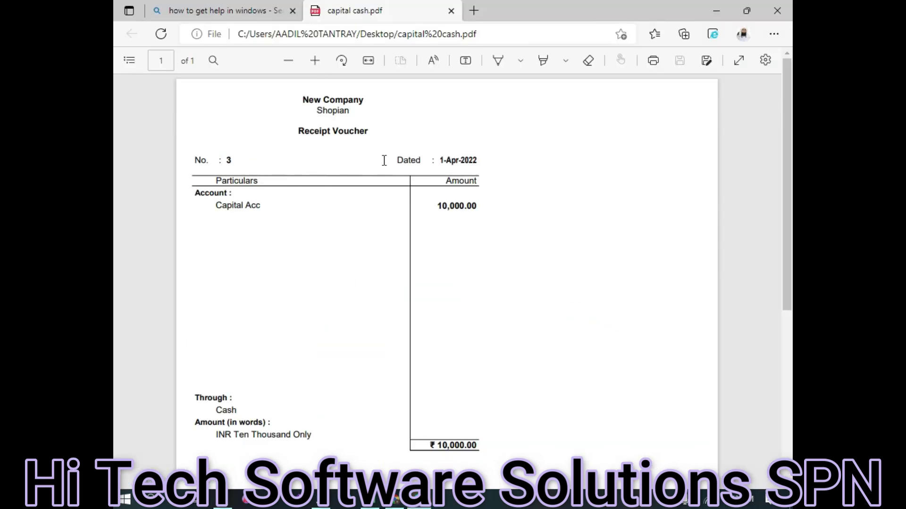
pyautogui.click(716, 10)
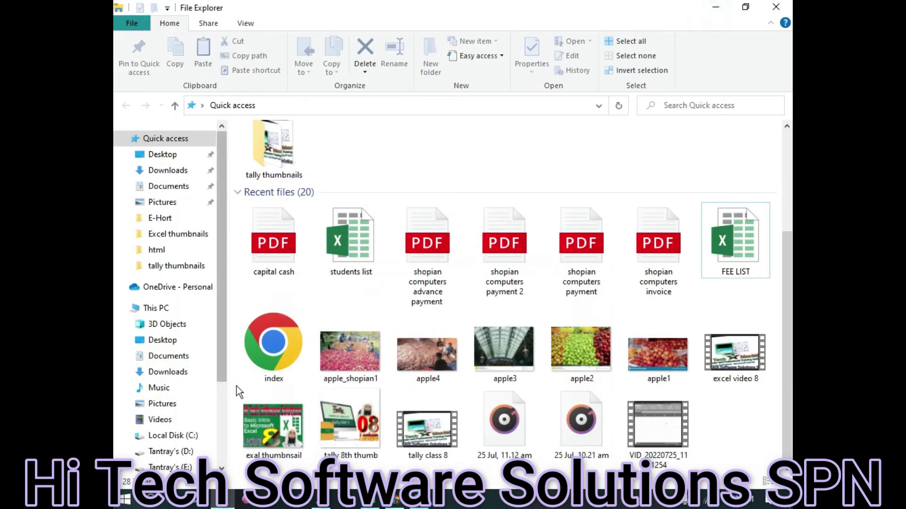
# - Repoint the C20 Check invoice hyperlink to the capital cash.pdf entry in Browsed Pages
pyautogui.click(382, 501)
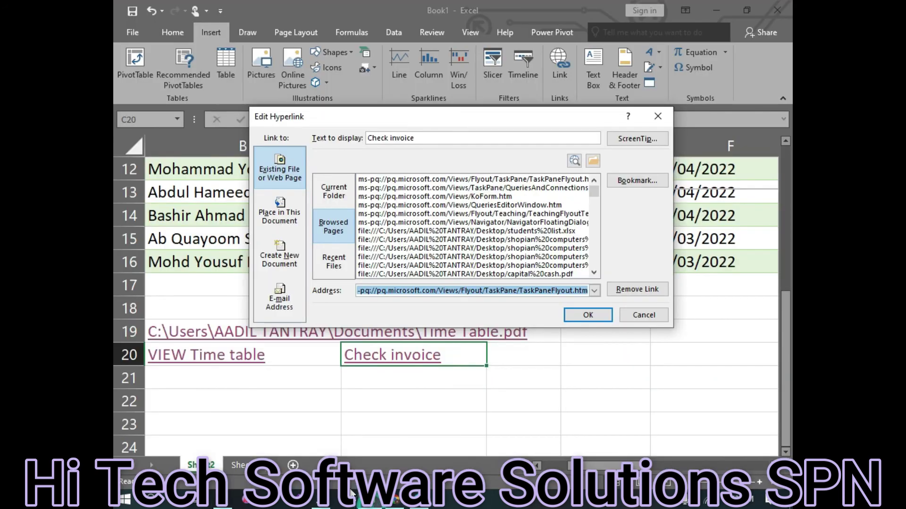
pyautogui.click(662, 114)
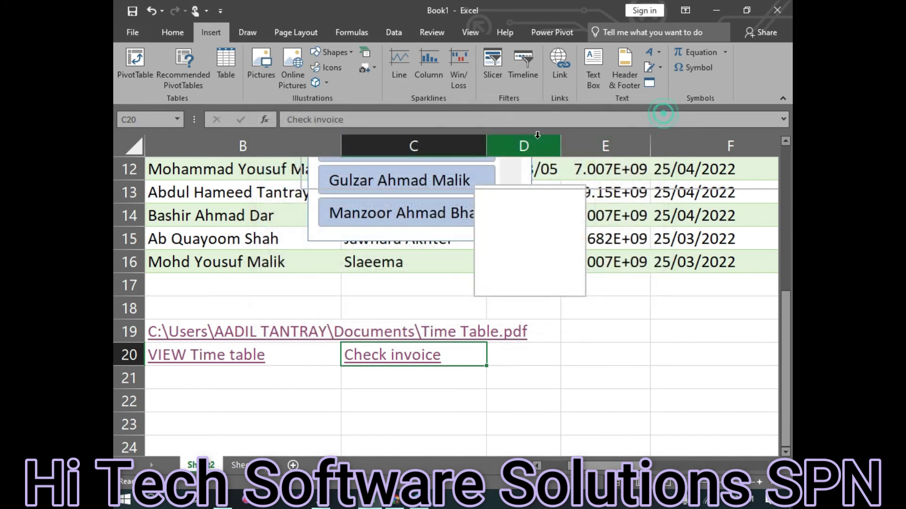
pyautogui.click(567, 75)
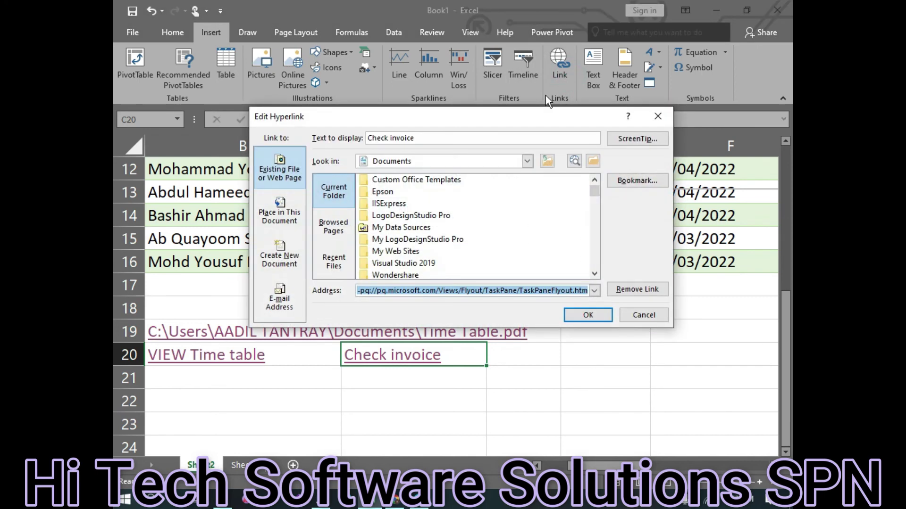
pyautogui.click(342, 228)
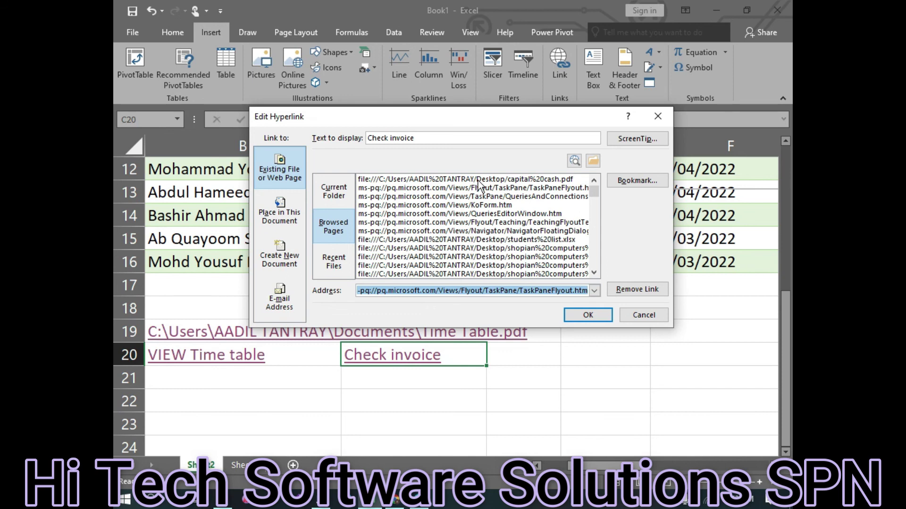
pyautogui.click(497, 205)
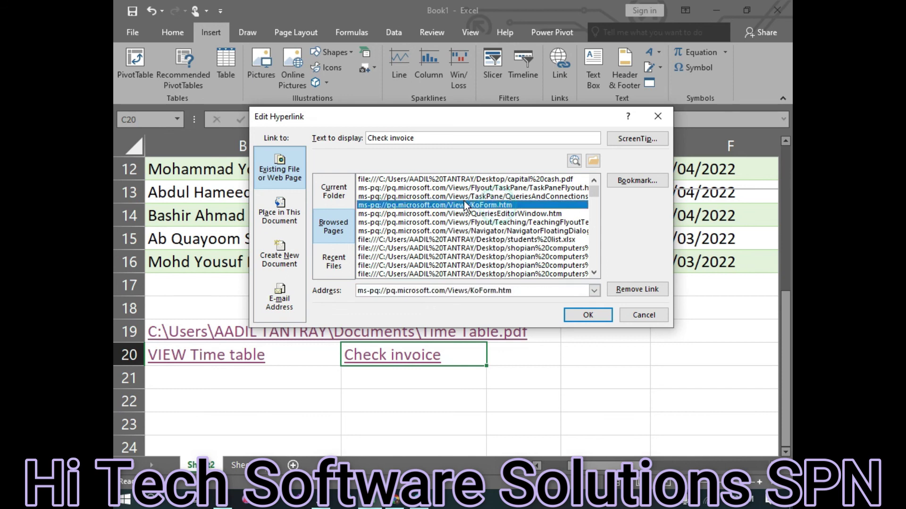
pyautogui.doubleClick(466, 179)
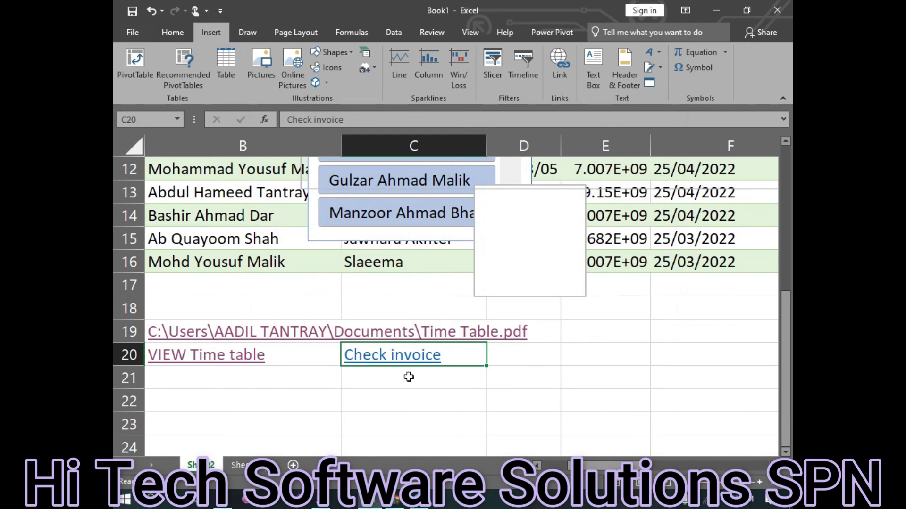
pyautogui.click(427, 356)
pyautogui.click(402, 363)
pyautogui.click(510, 310)
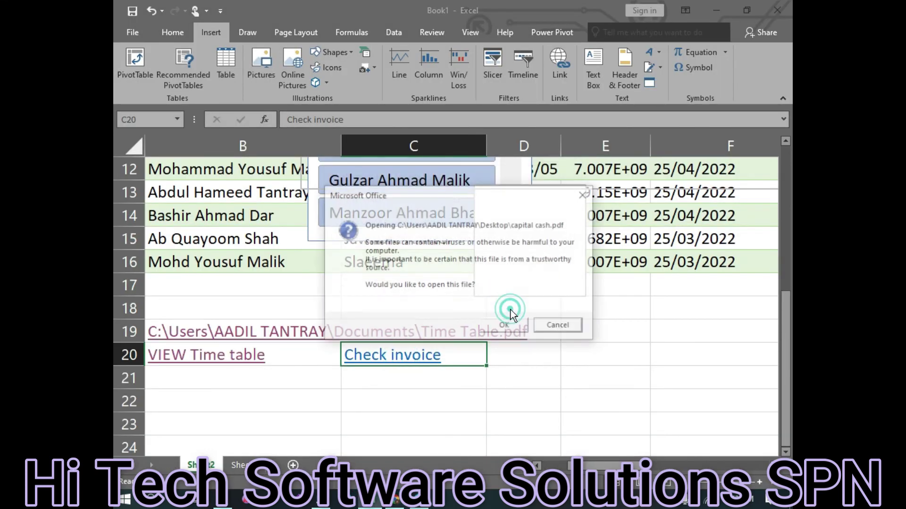
pyautogui.click(514, 322)
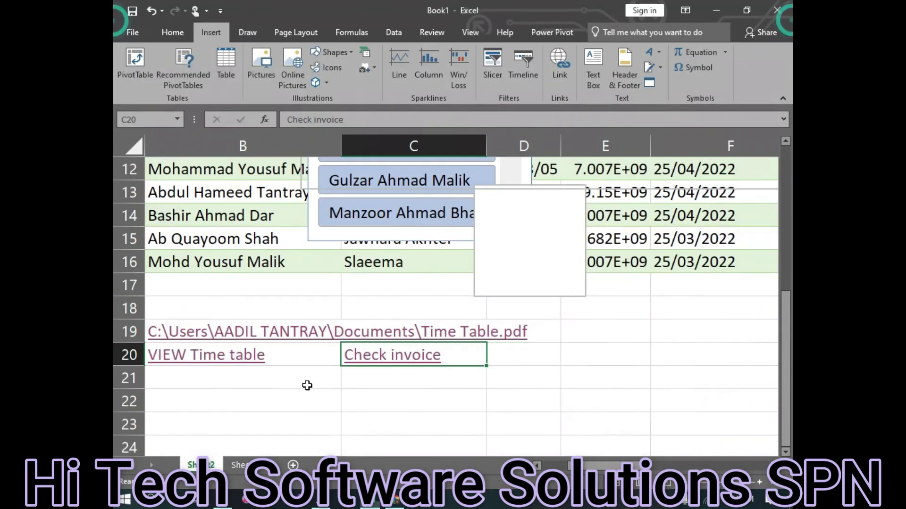
pyautogui.click(777, 10)
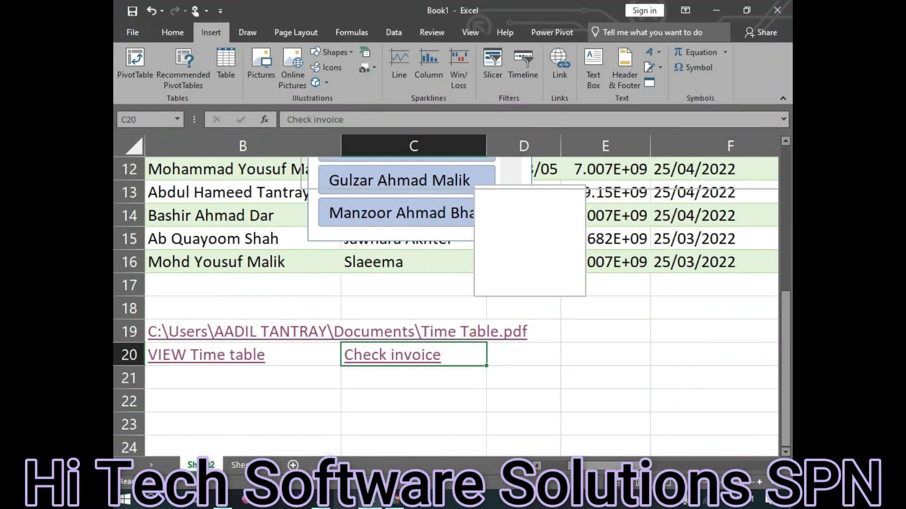